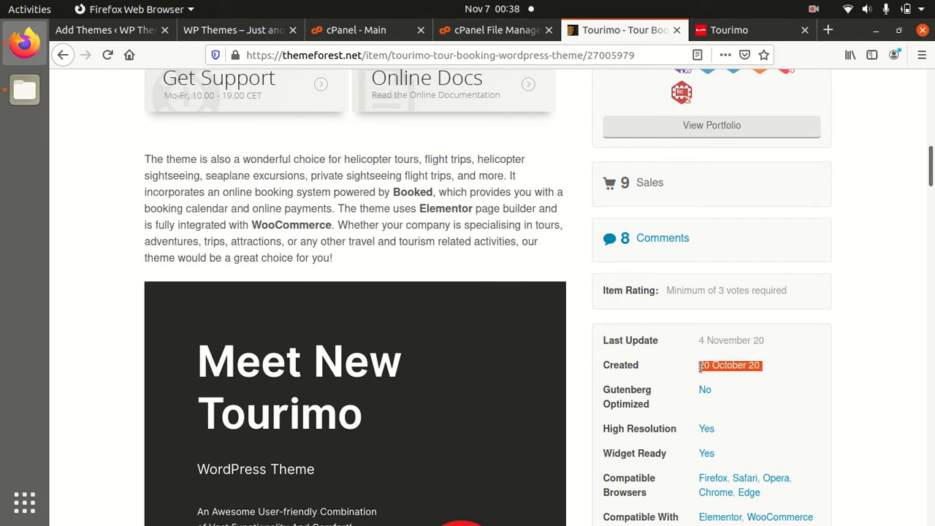
# Review the Tourimo theme's last update date, compatibility details, prebuilt pages, supported plugins and Elementor section on its ThemeForest item page
pyautogui.moveTo(765, 343); pyautogui.dragTo(690, 350)
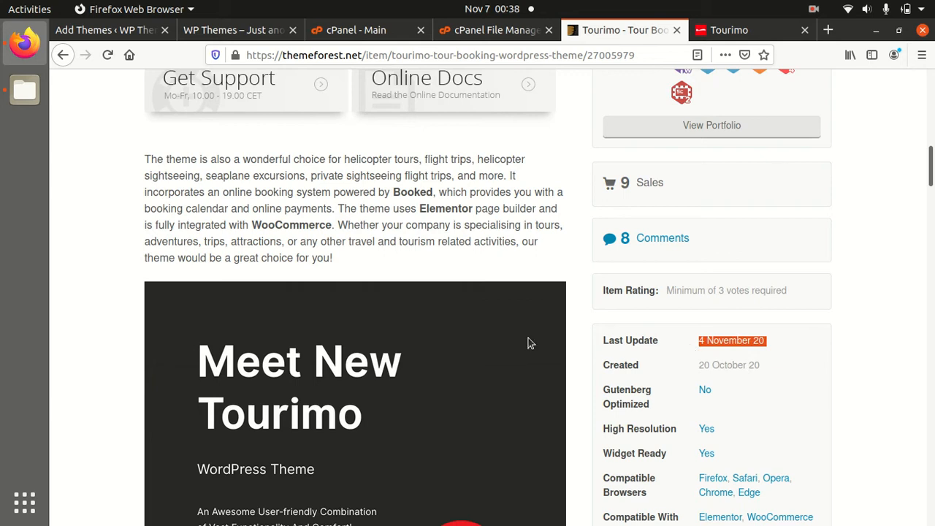
pyautogui.scroll(-3, 495, 349)
pyautogui.scroll(-1, 495, 349)
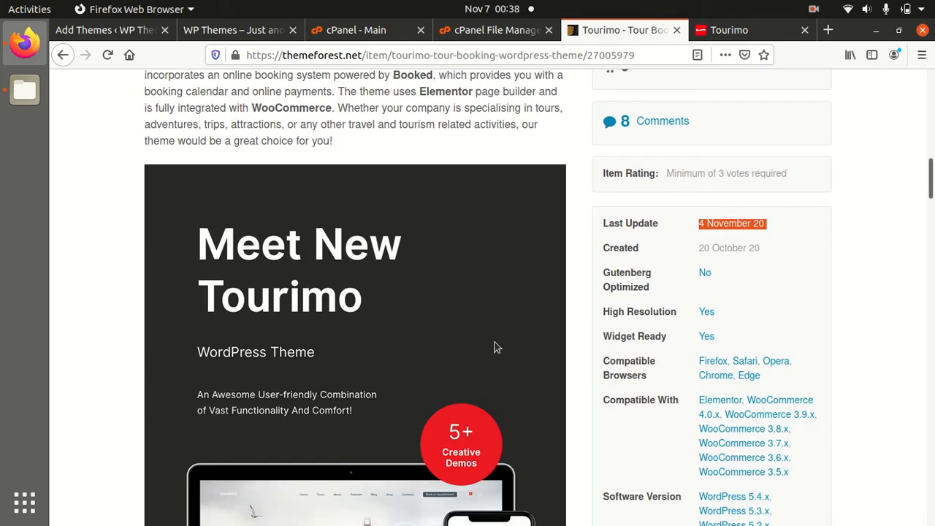
pyautogui.scroll(-1, 495, 348)
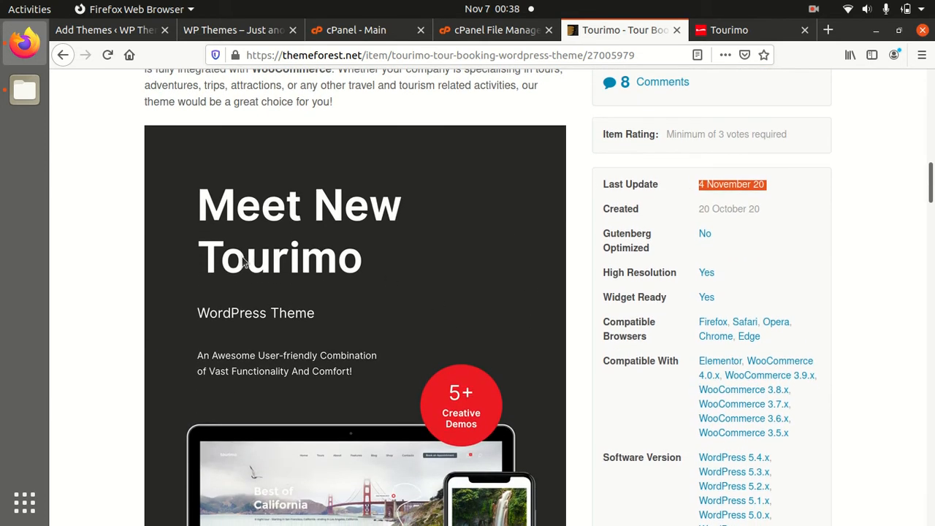
pyautogui.scroll(-2, 453, 297)
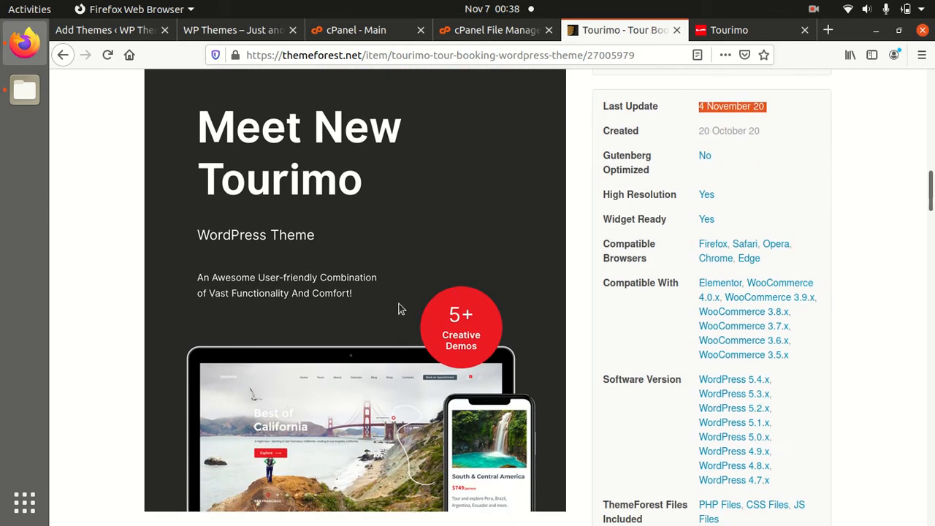
pyautogui.scroll(-6, 460, 311)
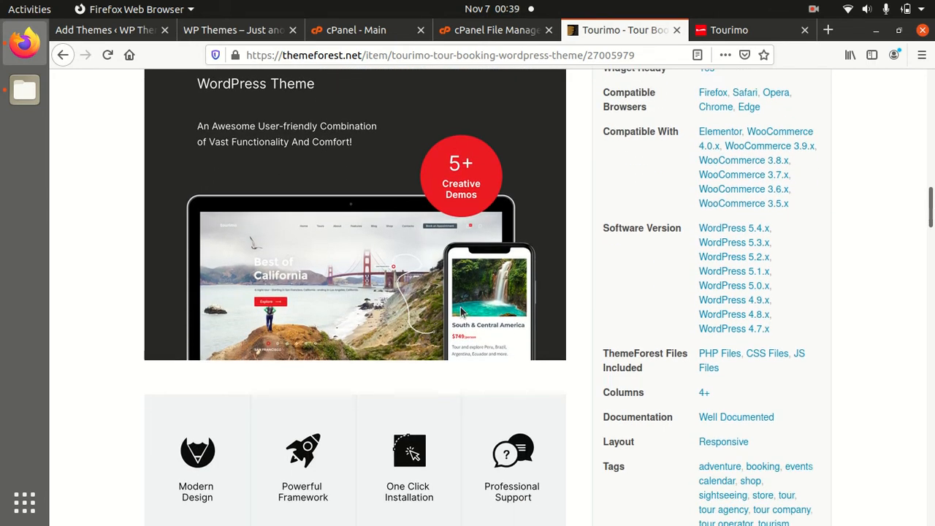
pyautogui.scroll(-7, 461, 313)
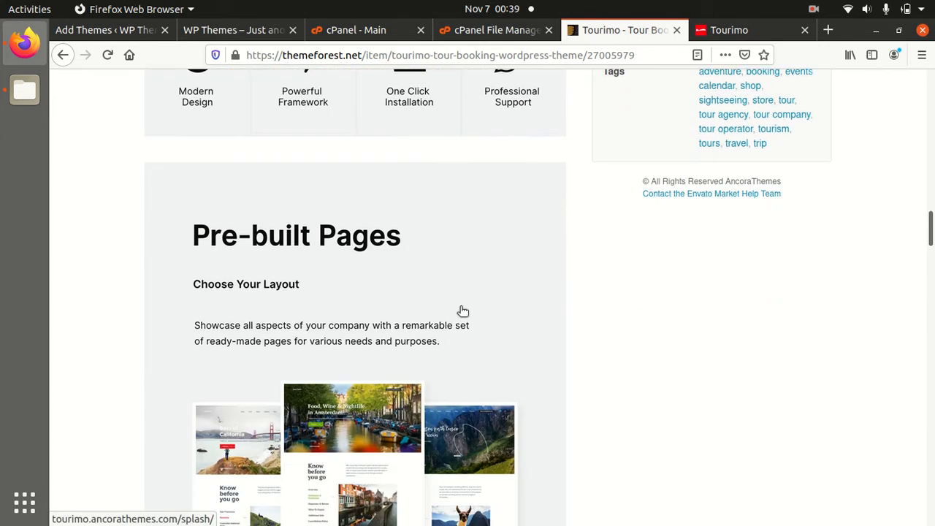
pyautogui.scroll(-6, 387, 276)
pyautogui.scroll(-7, 387, 275)
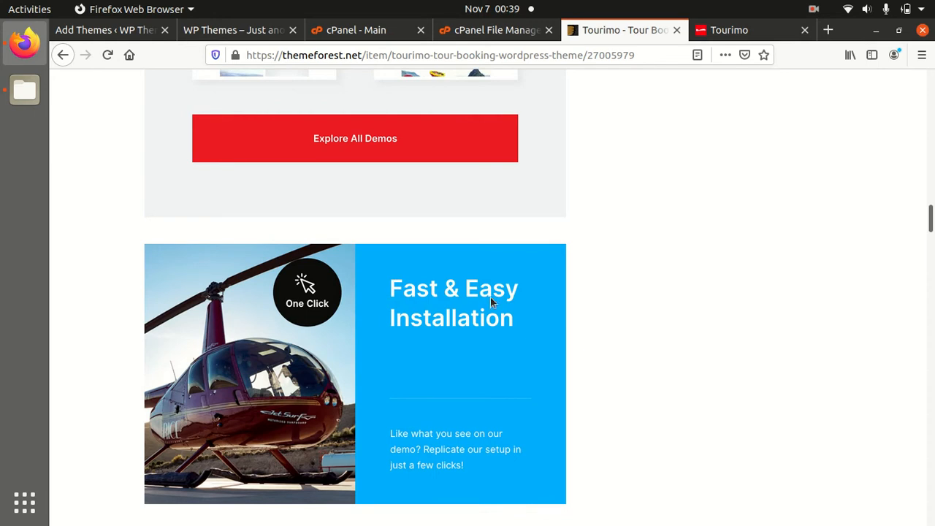
pyautogui.scroll(-4, 490, 300)
pyautogui.scroll(-2, 490, 297)
pyautogui.scroll(-1, 490, 297)
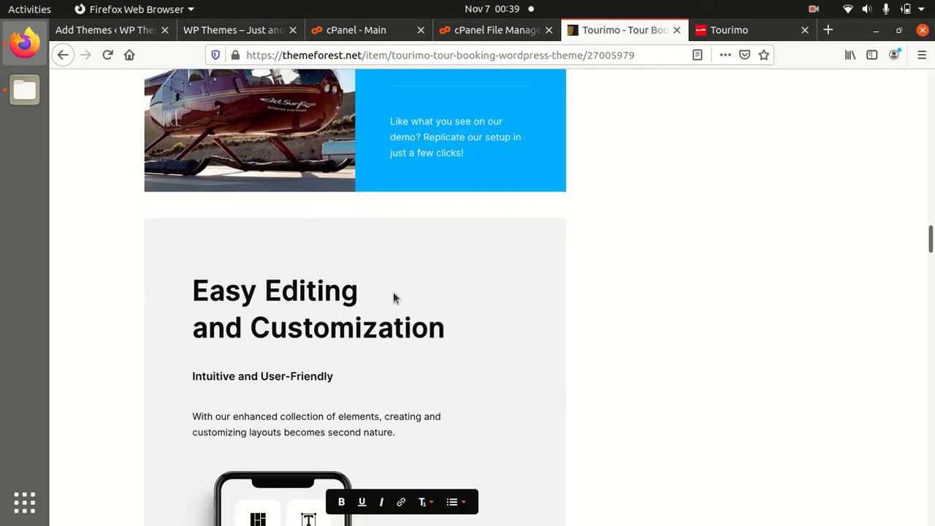
pyautogui.scroll(-2, 385, 299)
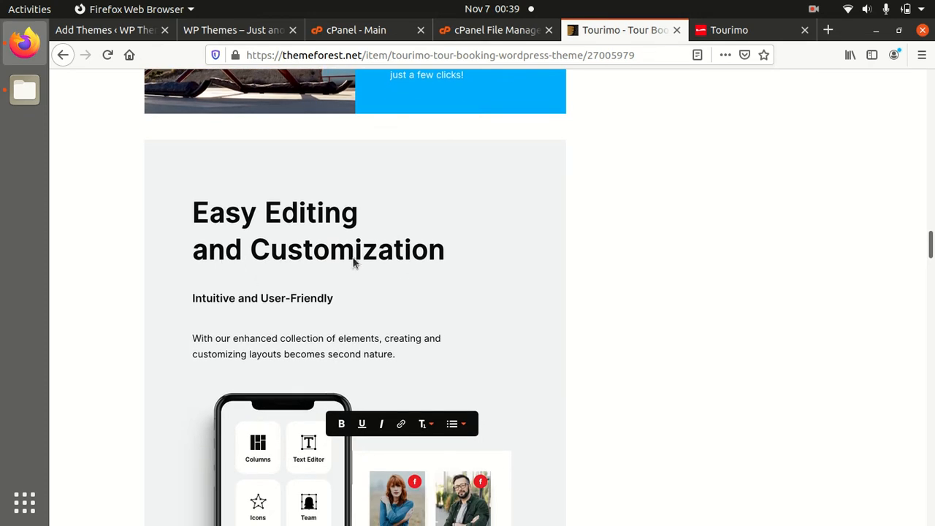
pyautogui.scroll(-7, 385, 269)
pyautogui.scroll(-9, 385, 270)
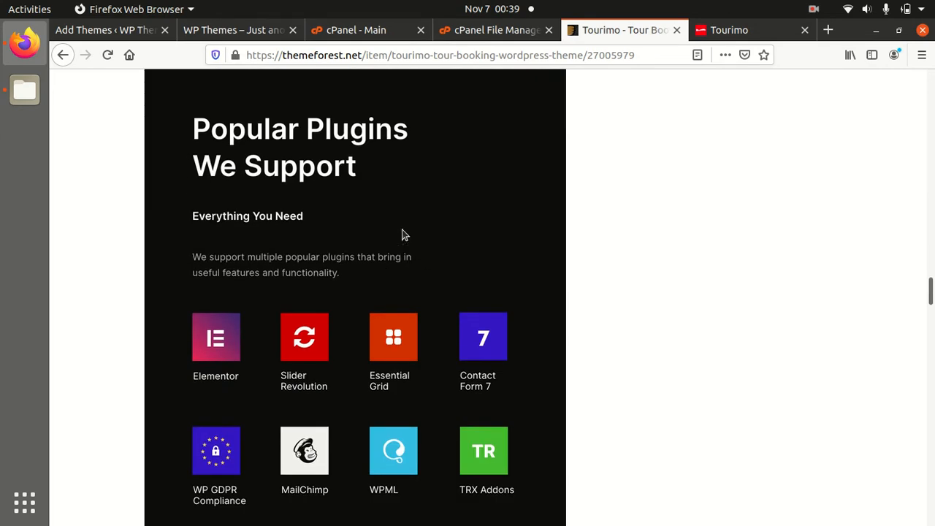
pyautogui.scroll(-7, 402, 235)
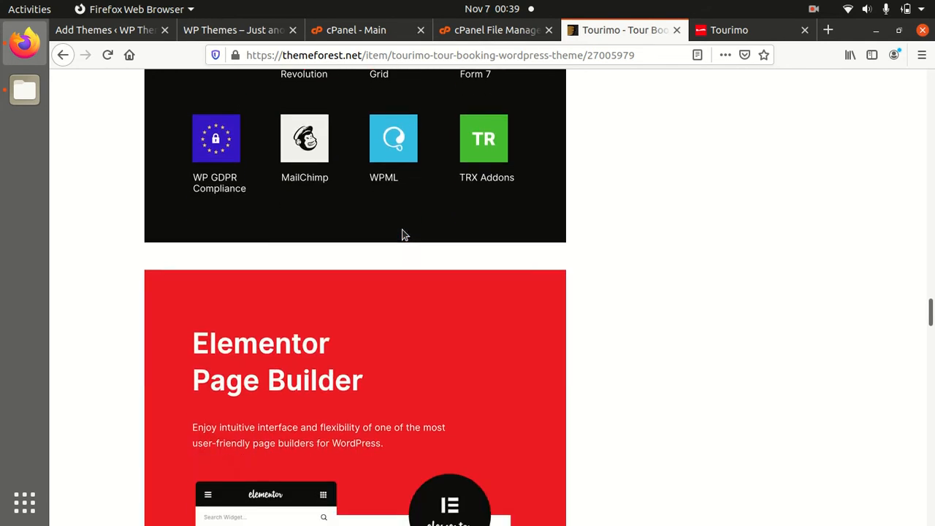
pyautogui.scroll(-4, 404, 235)
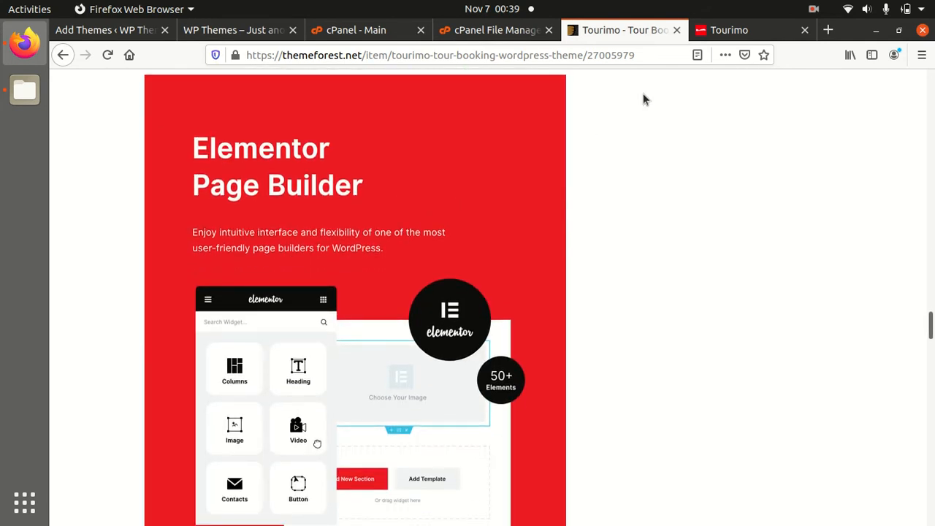
# Look over the available demos on the Tourimo splash page and open the California demo
pyautogui.click(725, 35)
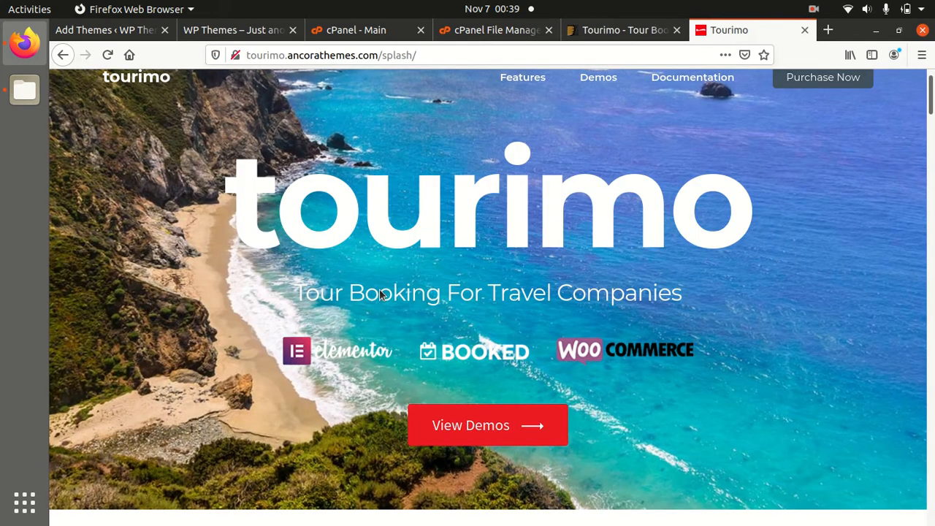
pyautogui.scroll(1, 380, 294)
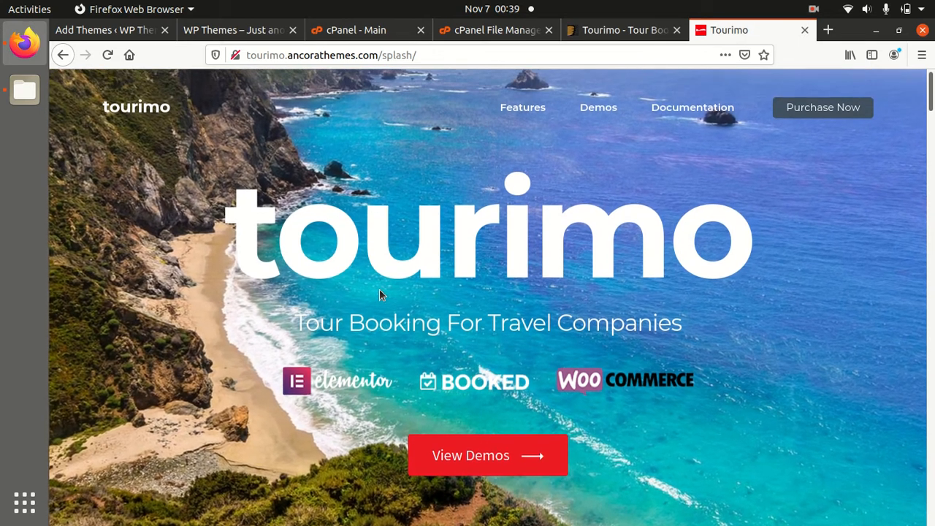
pyautogui.scroll(-3, 484, 462)
pyautogui.scroll(-5, 482, 468)
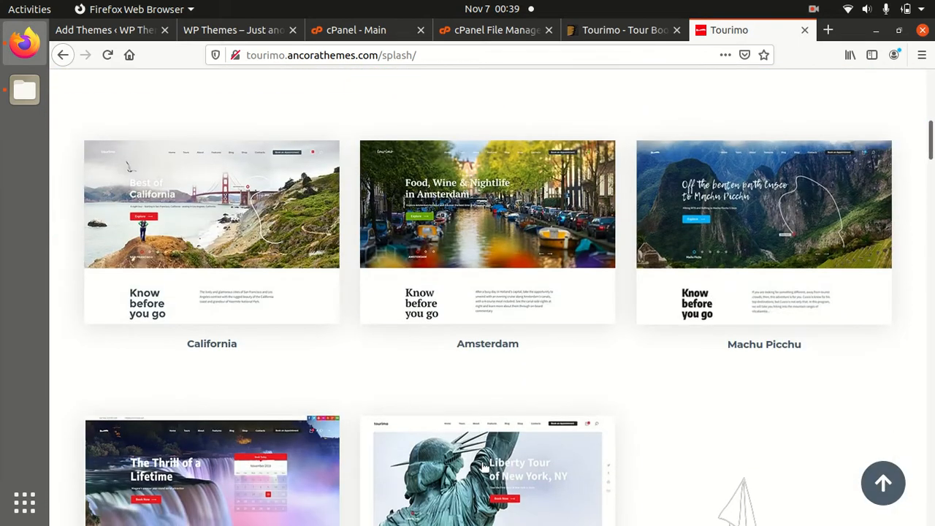
pyautogui.click(219, 231)
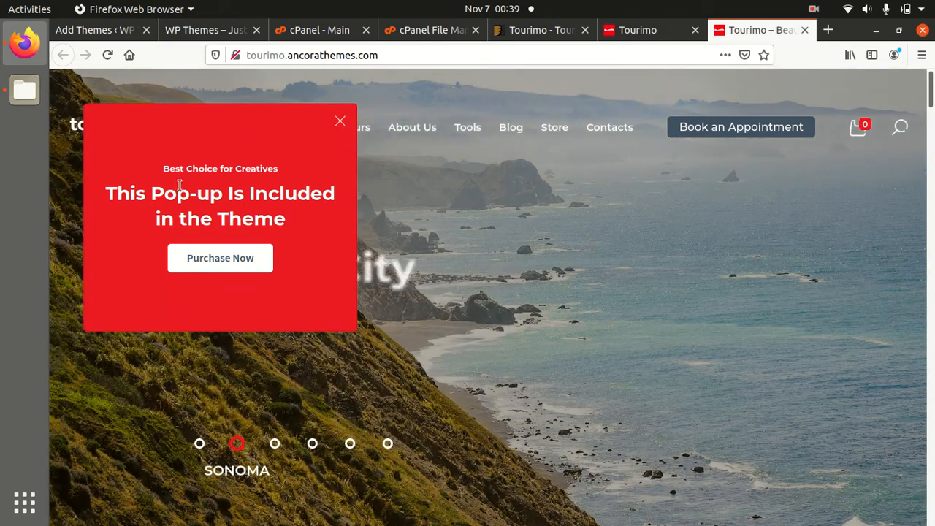
# Close the promotional pop-up and view the Yosemite National Park, Monterey, Santa Barbara and Los Angeles slides in the hero slider
pyautogui.click(341, 121)
pyautogui.click(276, 444)
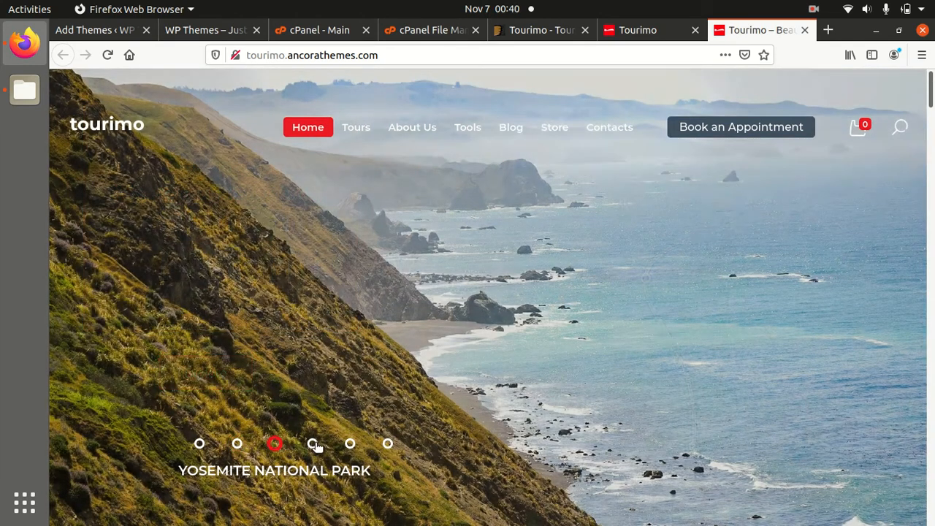
pyautogui.click(314, 444)
pyautogui.click(350, 444)
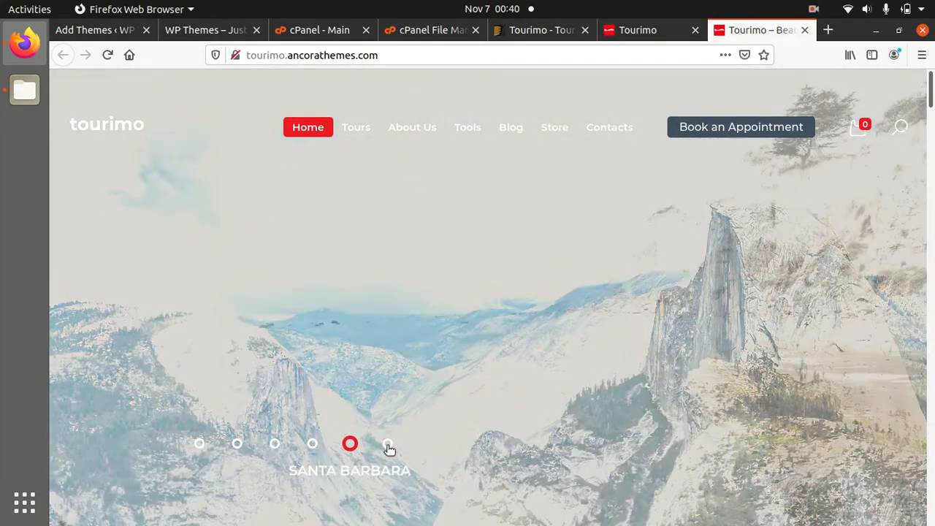
pyautogui.click(388, 445)
# Examine the California demo homepage's destination list, tour highlights, booking calendar and testimonials, ending back at the header
pyautogui.scroll(-6, 428, 410)
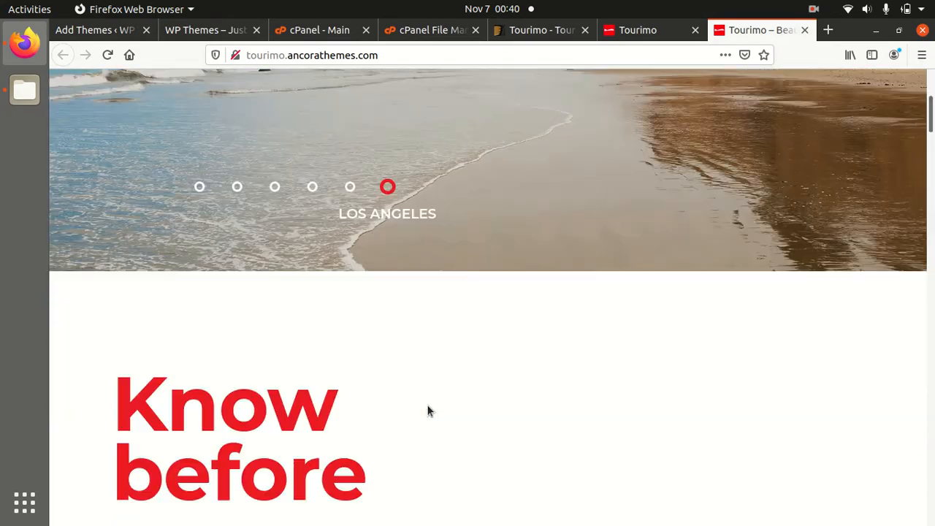
pyautogui.scroll(-6, 428, 411)
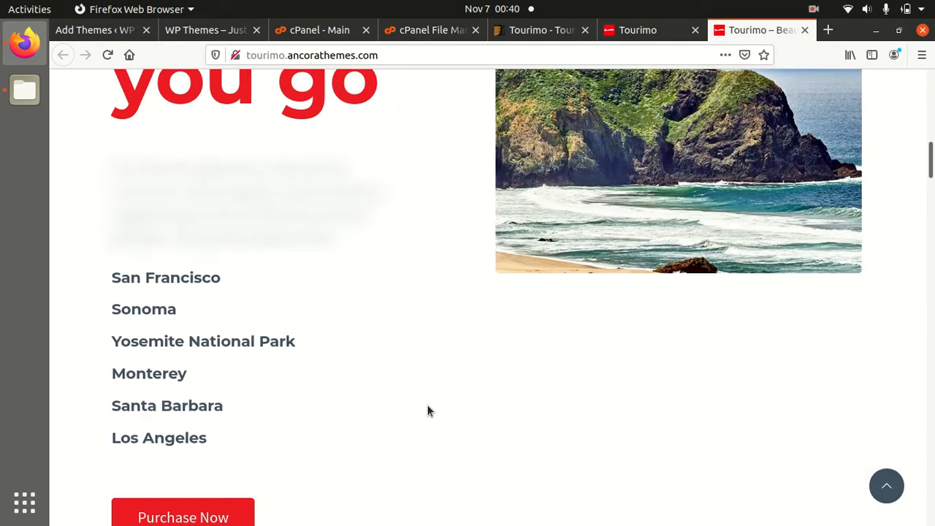
pyautogui.scroll(-6, 428, 411)
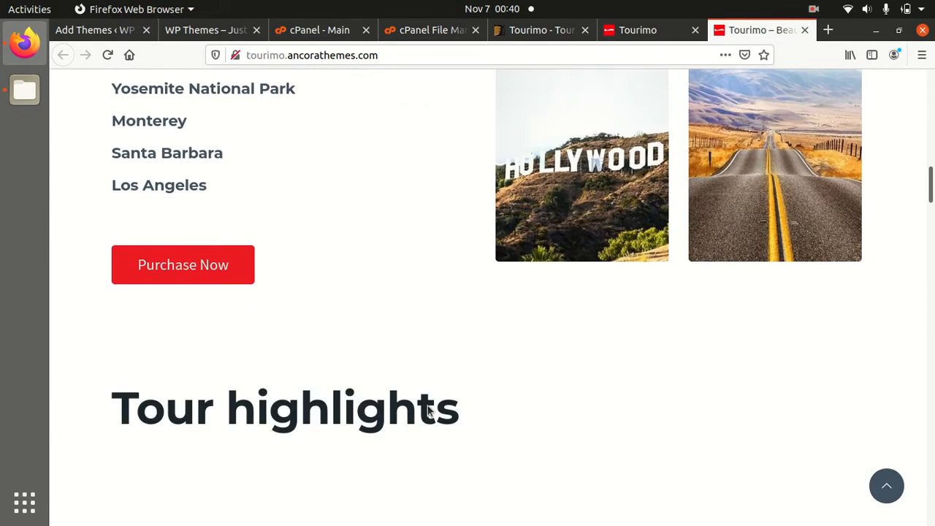
pyautogui.scroll(-5, 429, 410)
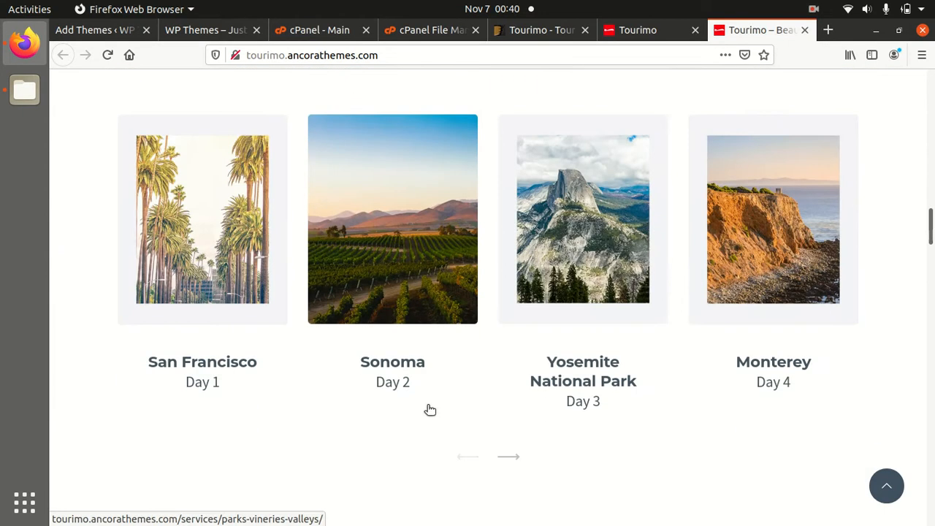
pyautogui.scroll(-5, 428, 410)
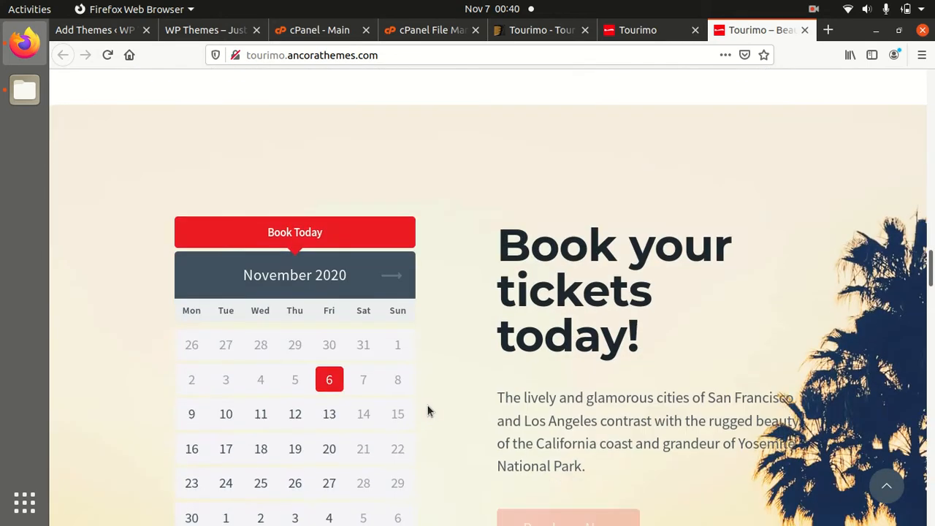
pyautogui.scroll(-5, 428, 411)
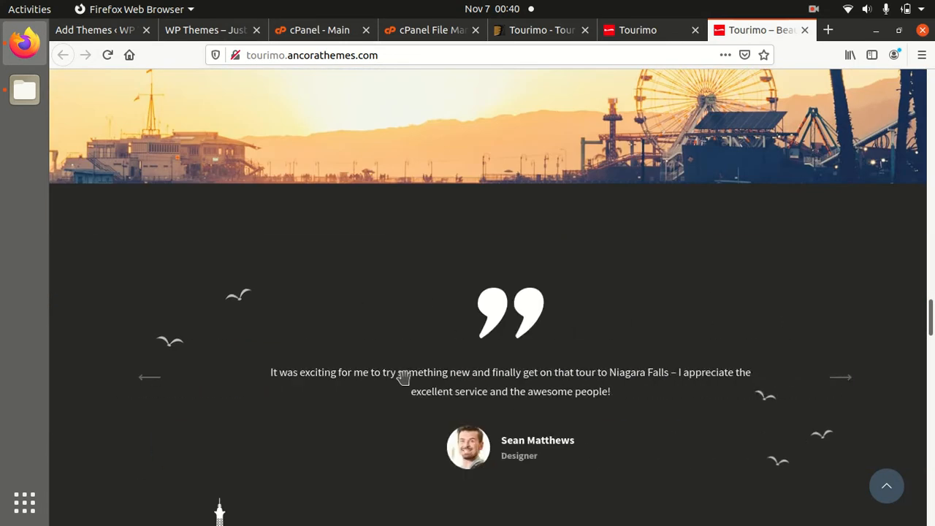
pyautogui.scroll(3, 405, 378)
pyautogui.scroll(6, 405, 377)
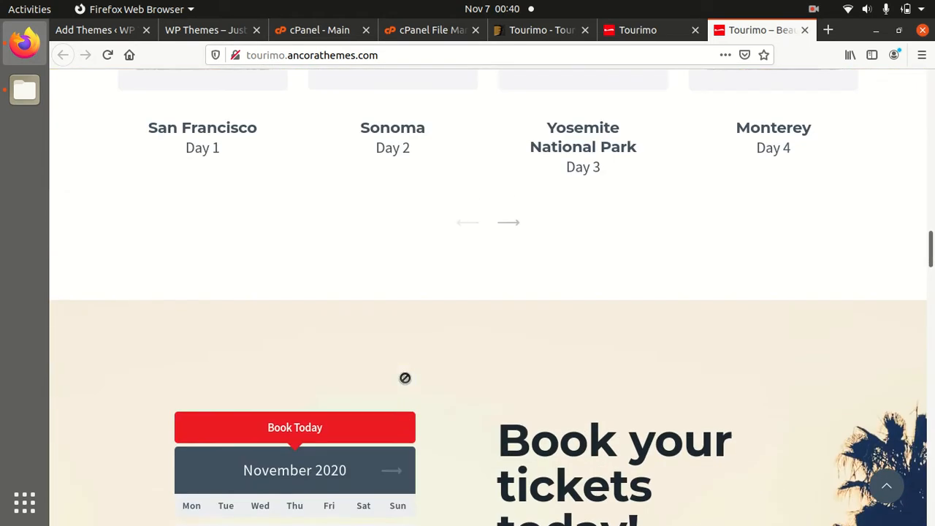
pyautogui.scroll(10, 405, 377)
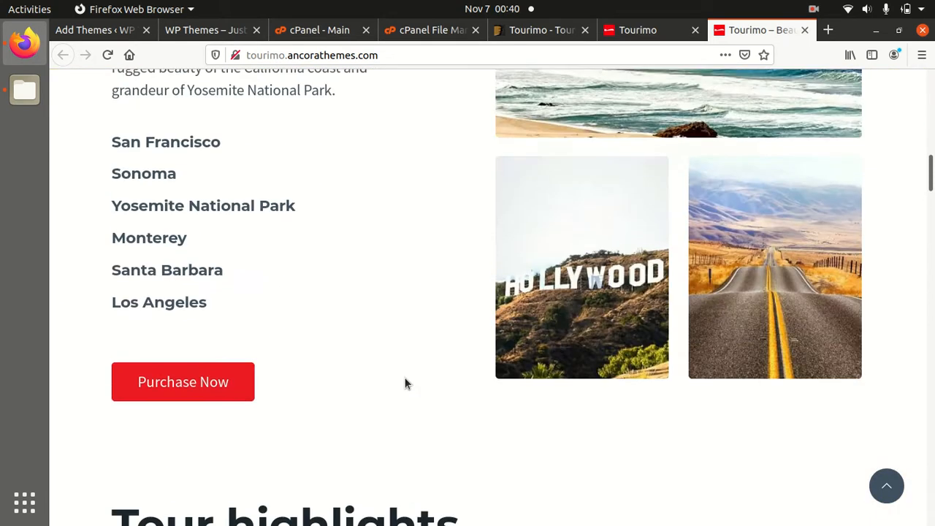
pyautogui.scroll(5, 285, 332)
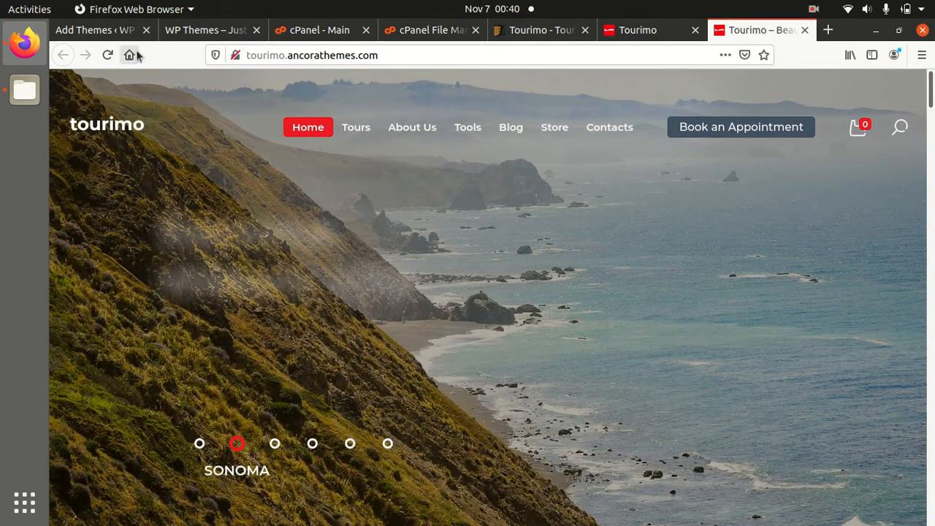
# Open the WordPress dashboard of greeto.ml, check the site's current front page, and return to the dashboard
pyautogui.click(108, 36)
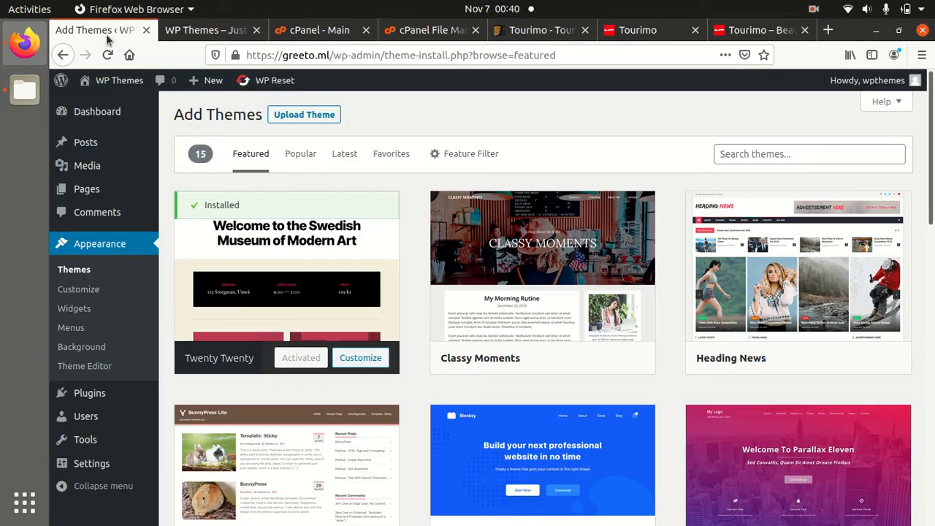
pyautogui.click(121, 112)
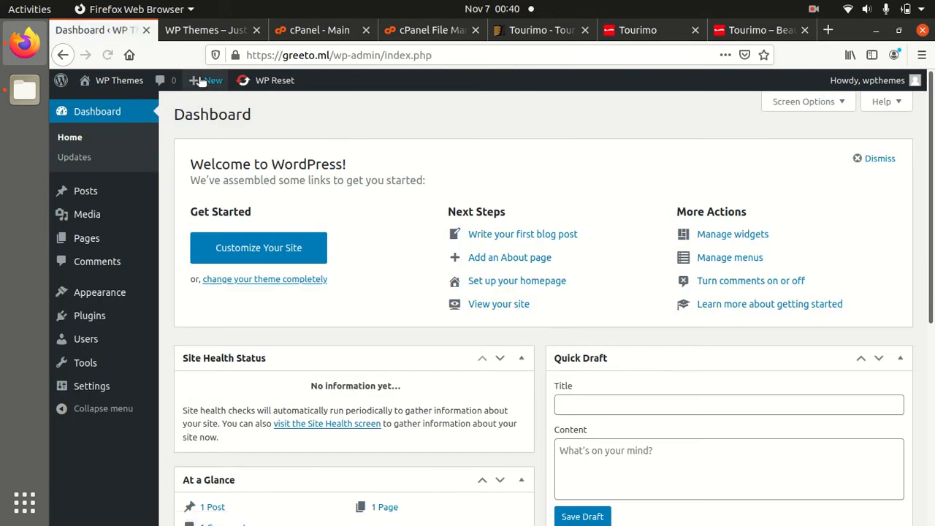
pyautogui.click(198, 31)
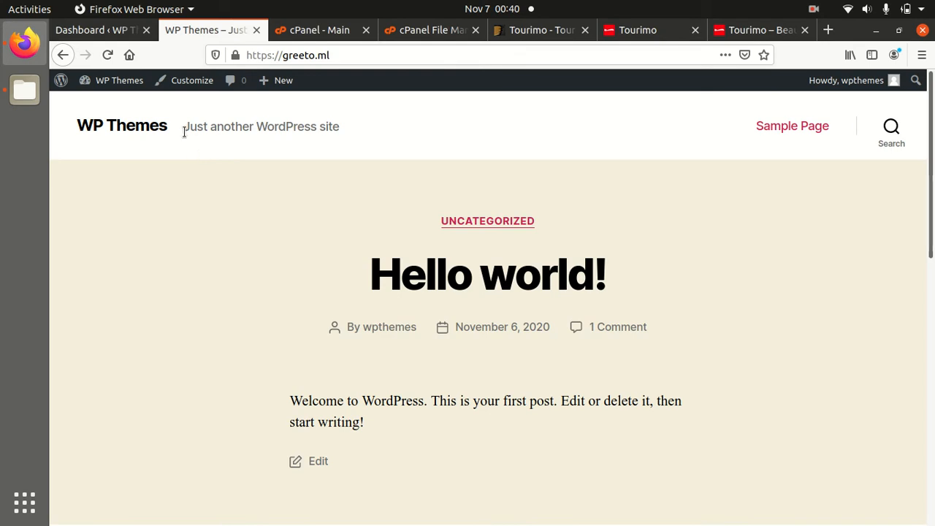
pyautogui.click(121, 33)
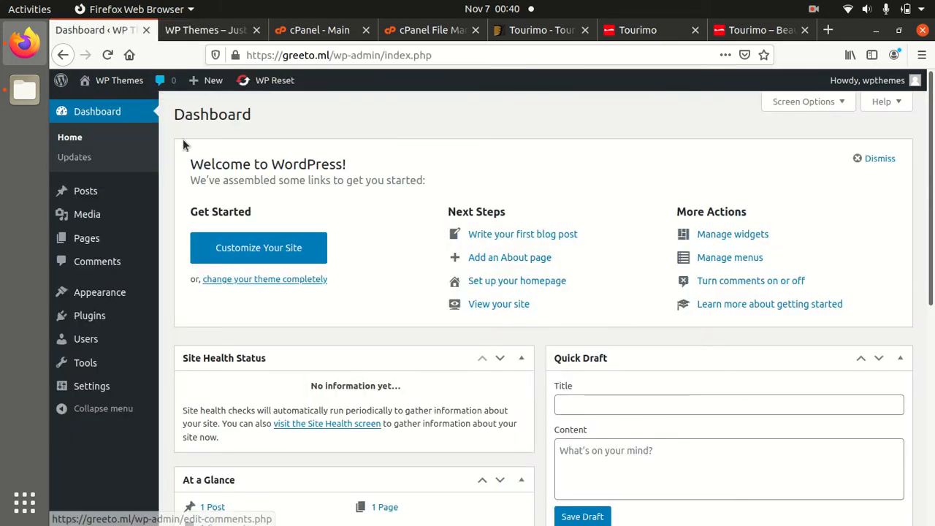
# Switch to Files, open the tourimo folder on the Desktop, and inspect plugins.zip, tourimo.zip and tourimo-child.zip
pyautogui.click(24, 90)
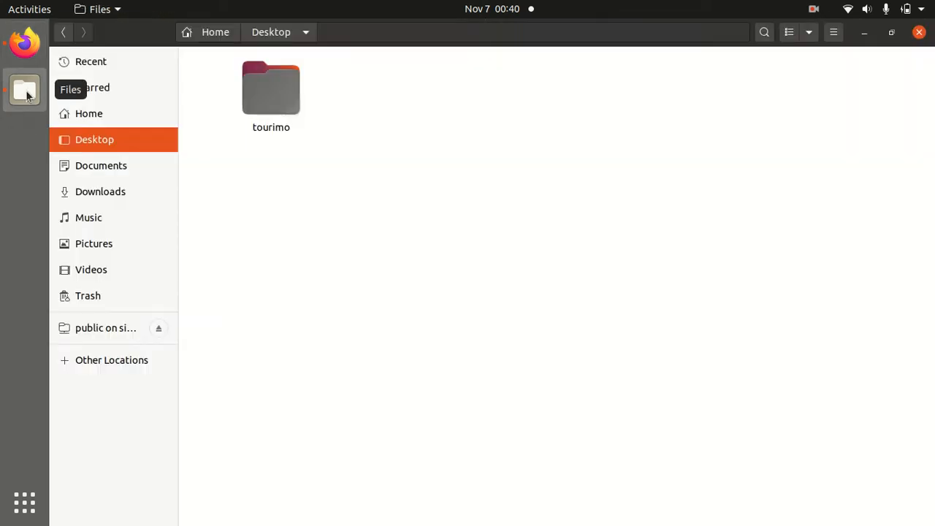
pyautogui.doubleClick(274, 103)
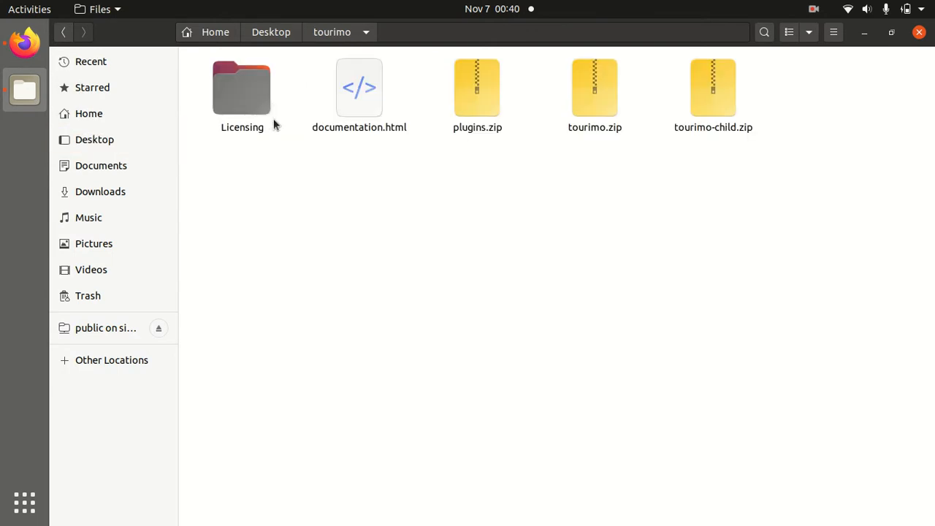
pyautogui.click(472, 103)
pyautogui.click(585, 95)
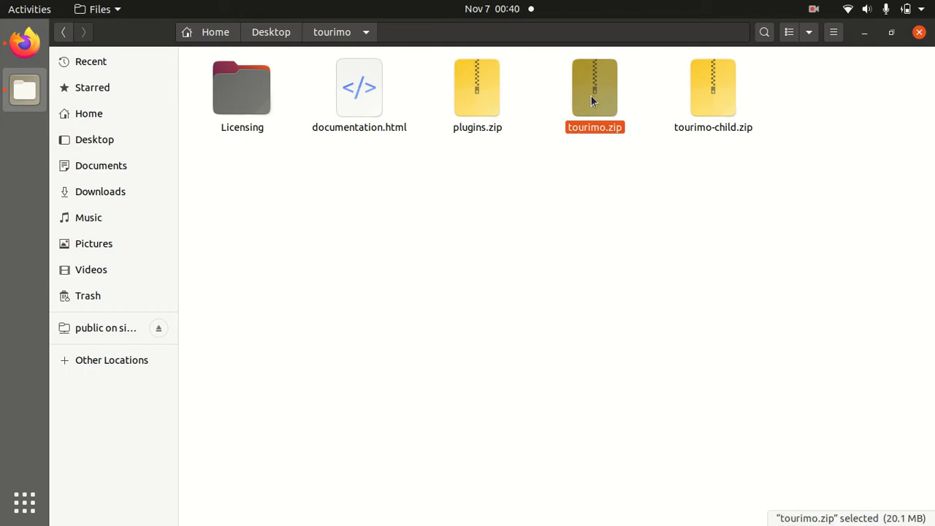
pyautogui.click(707, 93)
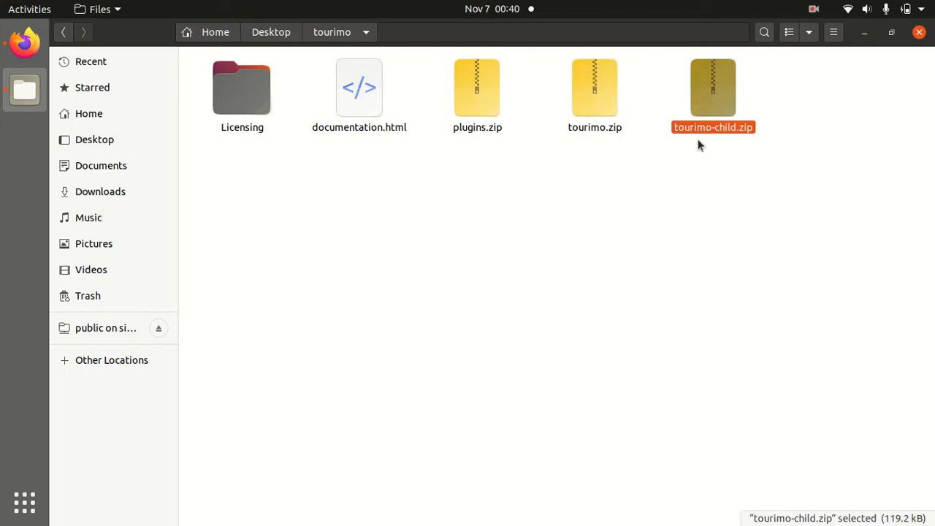
# Extract plugins.zip in the tourimo folder, and inspect essential-grid.zip and revslider.zip in the extracted plugins folder
pyautogui.click(488, 102)
pyautogui.rightClick(488, 101)
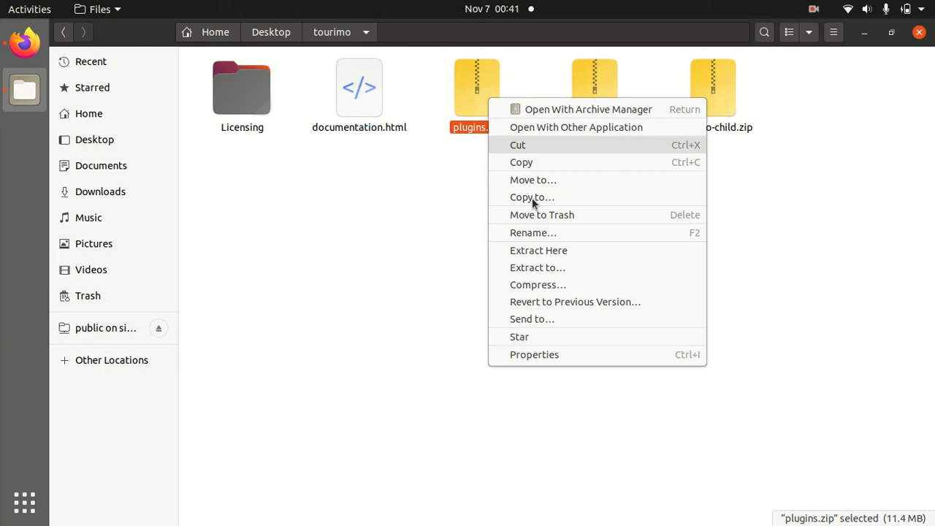
pyautogui.click(544, 253)
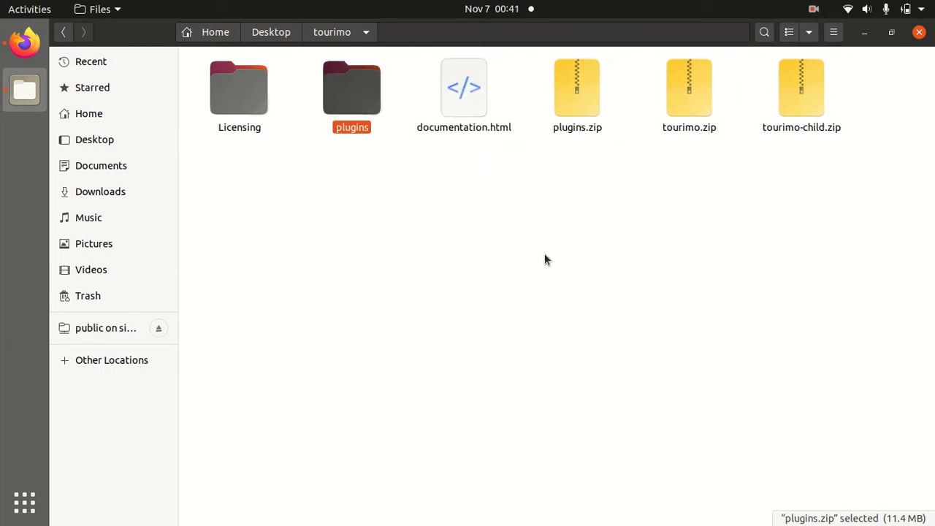
pyautogui.doubleClick(351, 102)
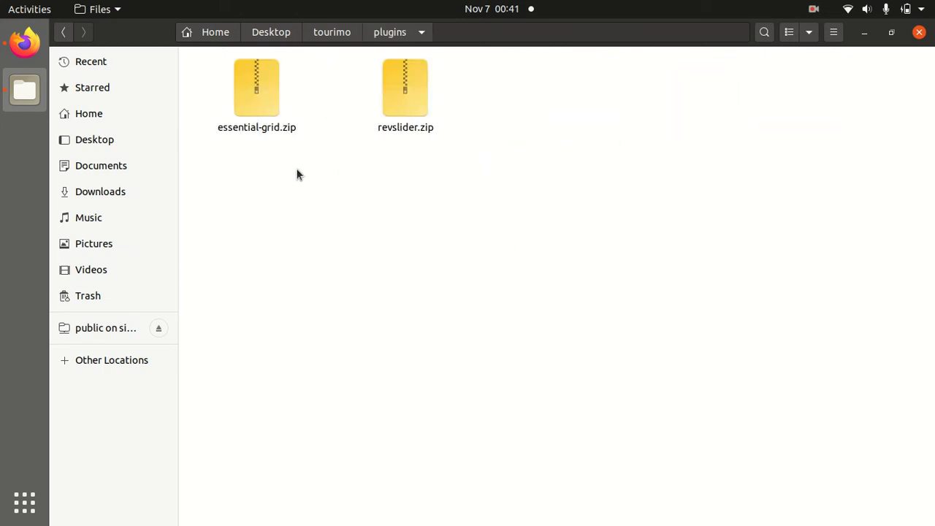
pyautogui.click(252, 99)
pyautogui.click(398, 99)
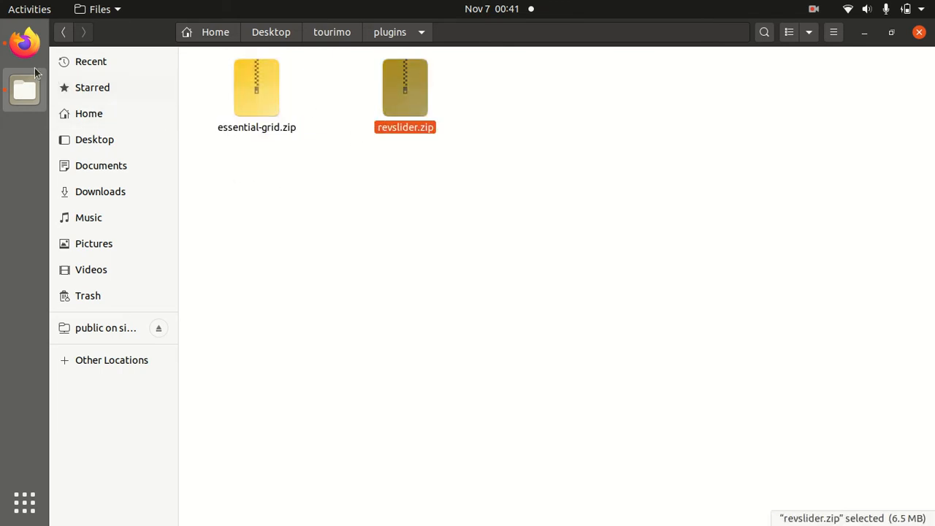
# Switch to Firefox and open the installed themes page in the greeto.ml WordPress dashboard
pyautogui.click(25, 46)
pyautogui.moveTo(106, 298)
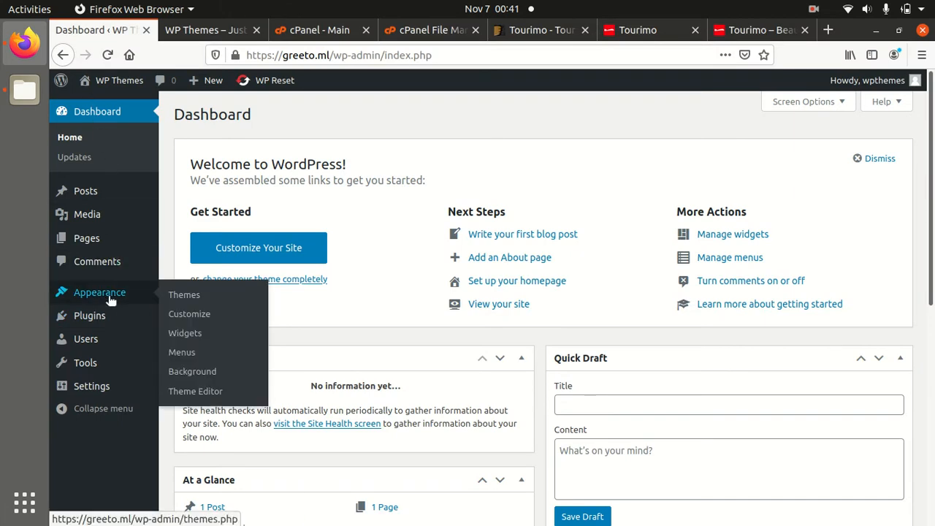
pyautogui.click(179, 295)
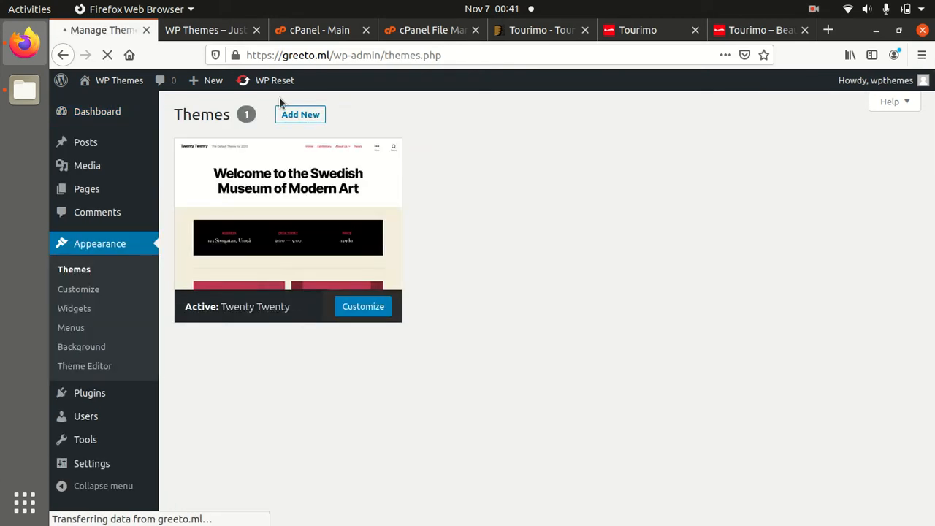
pyautogui.scroll(3, 262, 242)
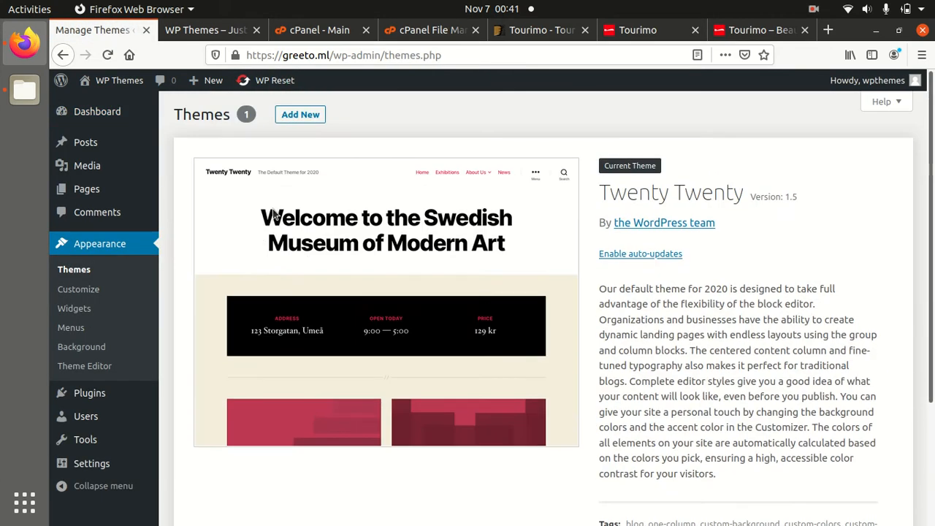
pyautogui.click(307, 116)
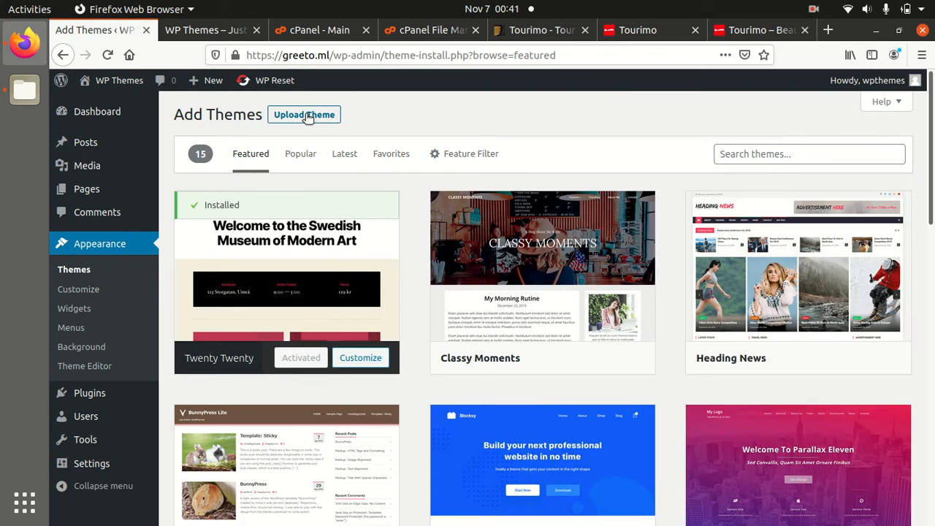
pyautogui.click(299, 121)
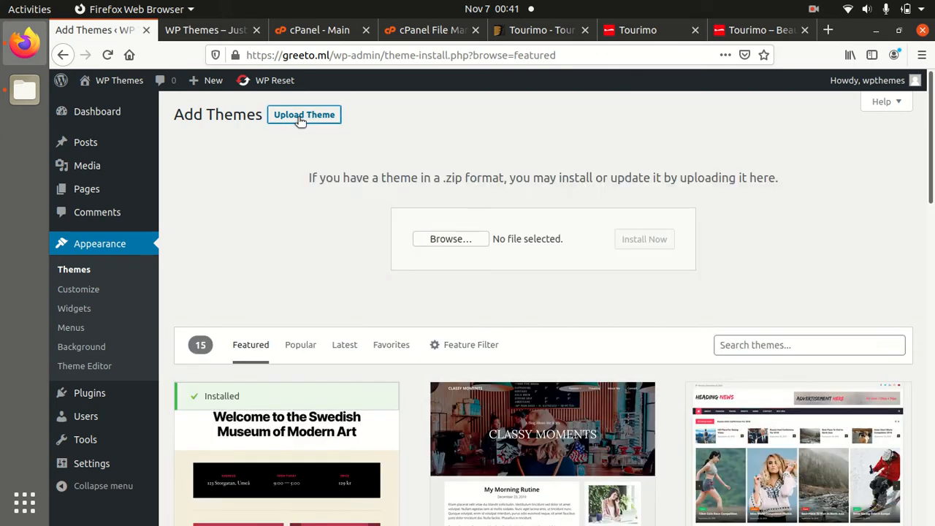
pyautogui.click(437, 240)
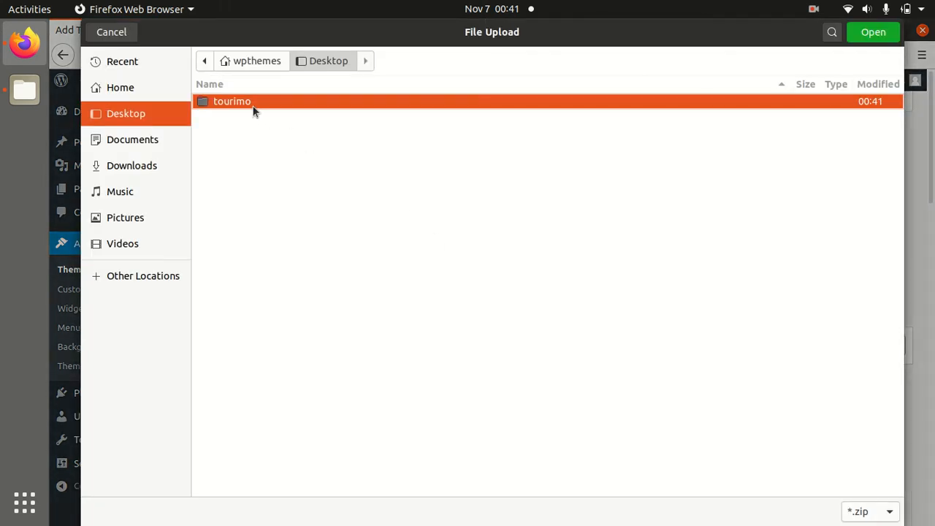
pyautogui.doubleClick(254, 107)
pyautogui.click(258, 148)
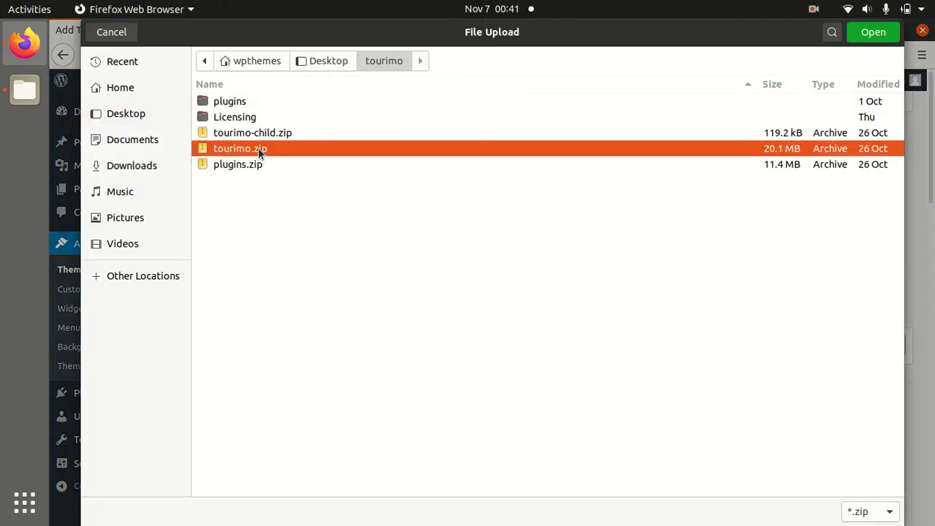
pyautogui.click(126, 36)
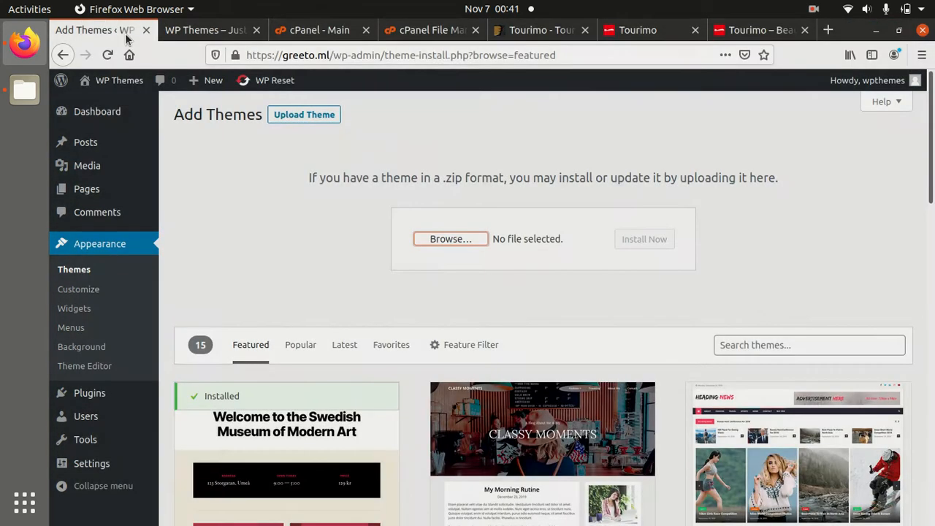
# In the cPanel File Manager, upload tourimo.zip from the Desktop's tourimo folder to greeto.ml/wp-content/themes and return to that directory
pyautogui.click(405, 33)
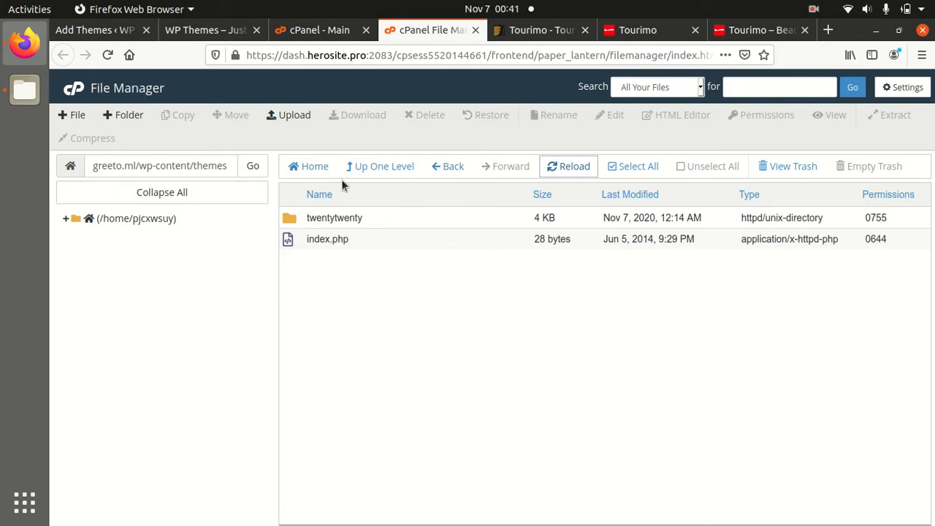
pyautogui.click(301, 116)
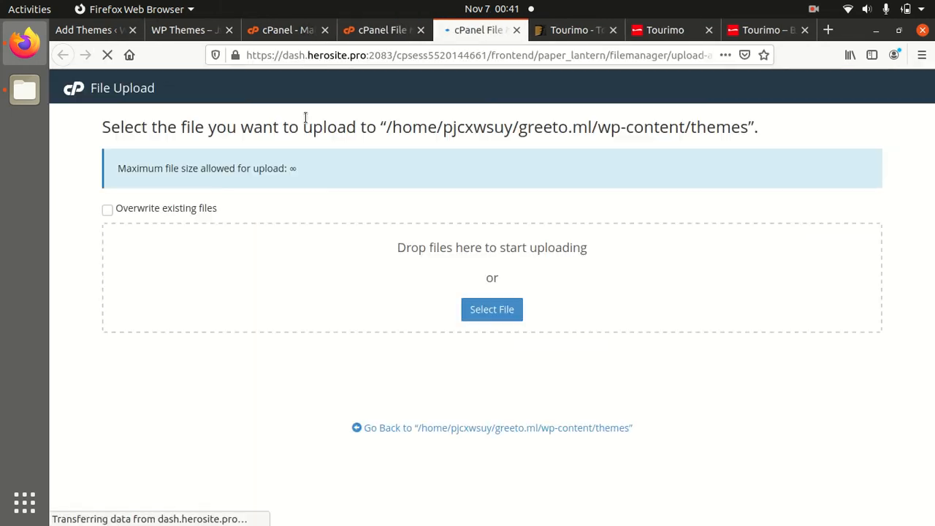
pyautogui.click(502, 313)
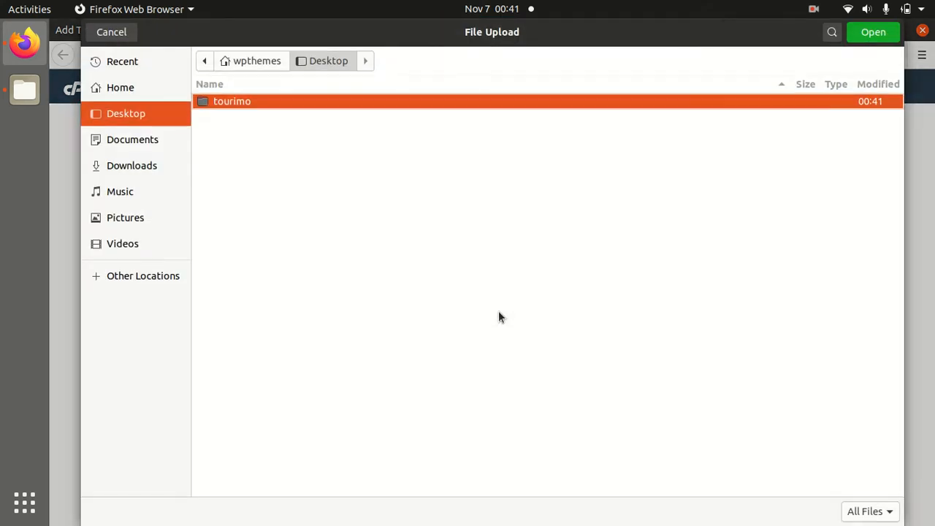
pyautogui.doubleClick(255, 103)
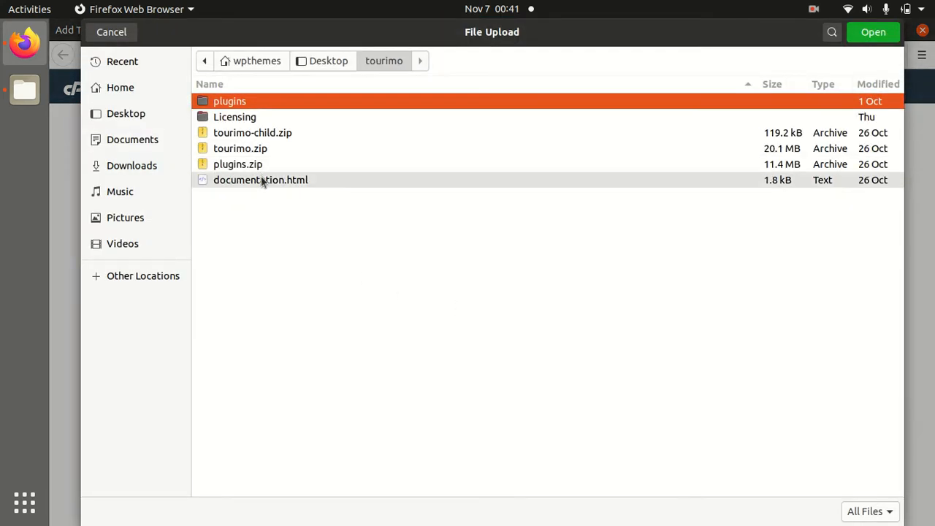
pyautogui.click(265, 150)
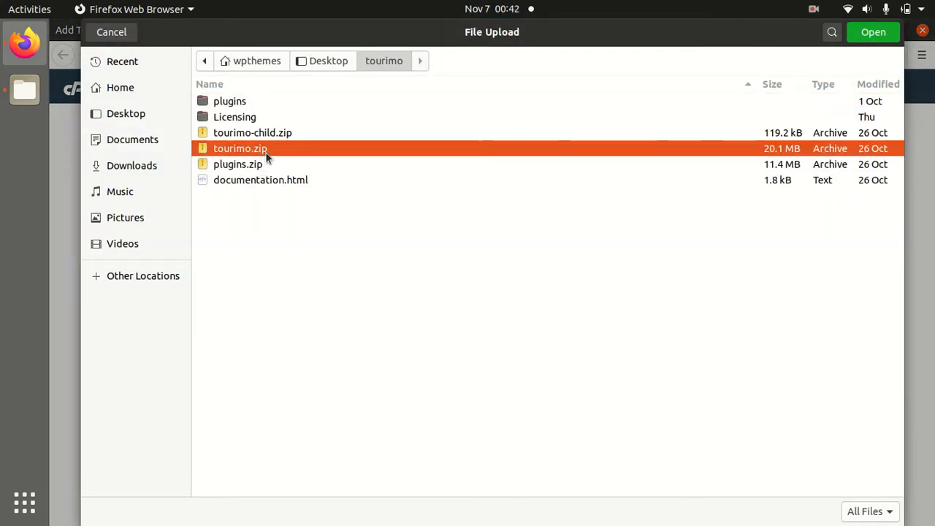
pyautogui.click(875, 33)
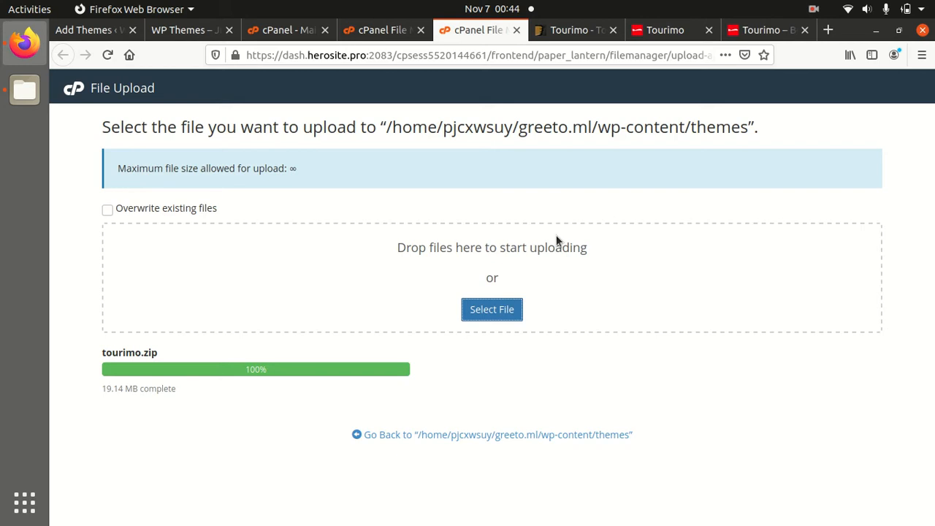
pyautogui.click(503, 436)
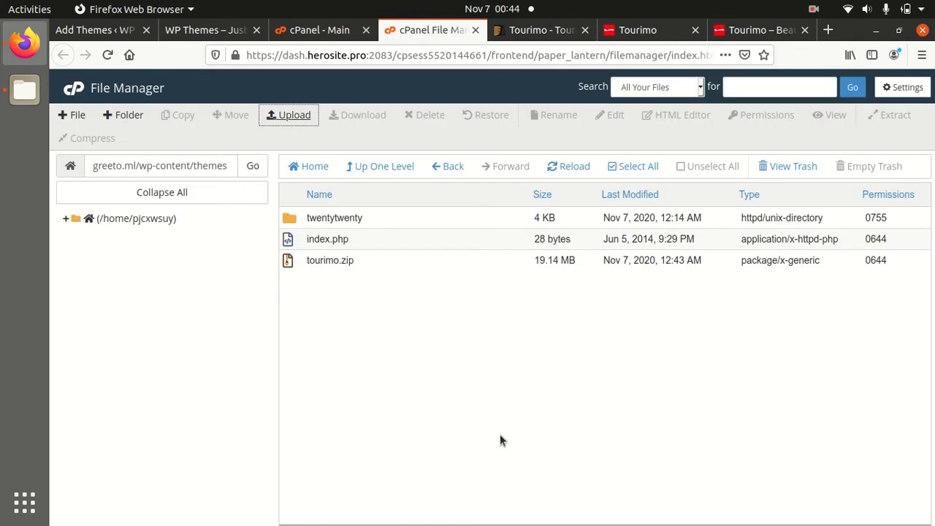
# Extract tourimo.zip into /greeto.ml/wp-content/themes and reload the file listing
pyautogui.rightClick(367, 266)
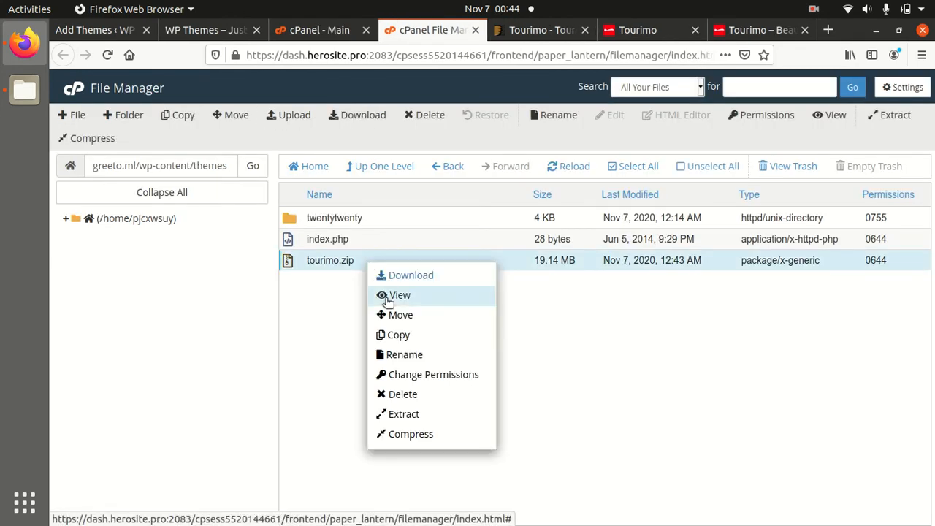
pyautogui.click(401, 415)
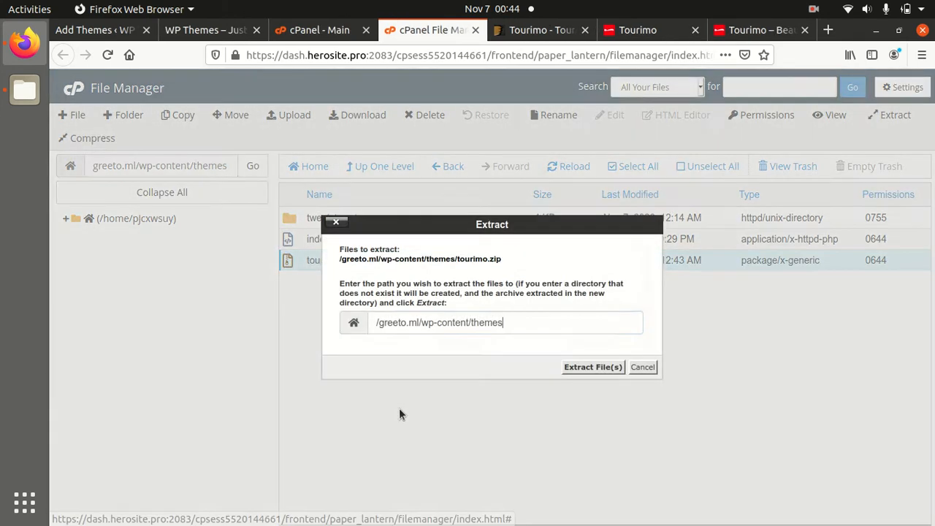
pyautogui.click(568, 365)
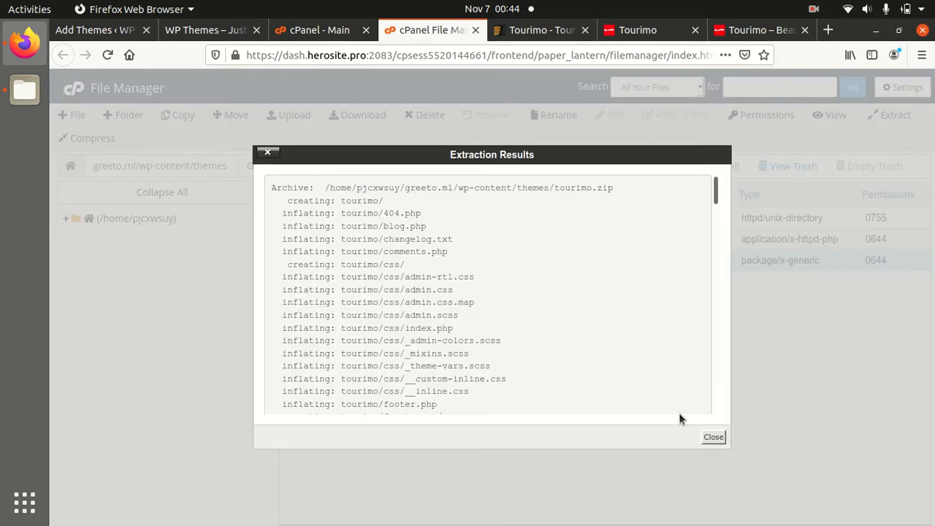
pyautogui.click(713, 437)
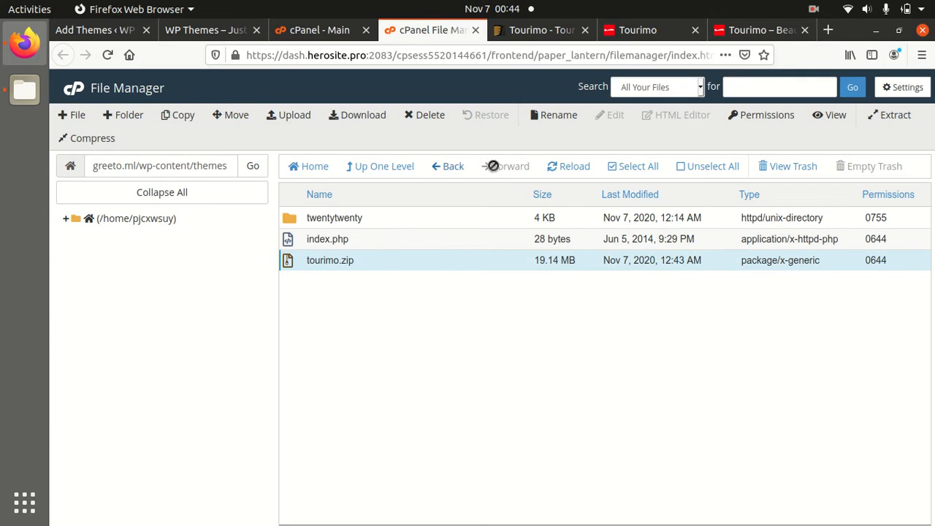
pyautogui.click(553, 170)
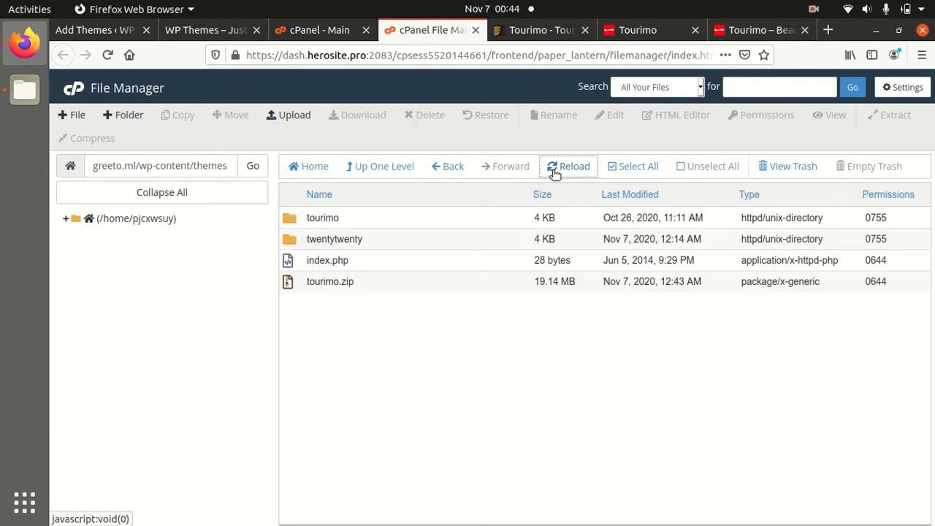
pyautogui.click(364, 289)
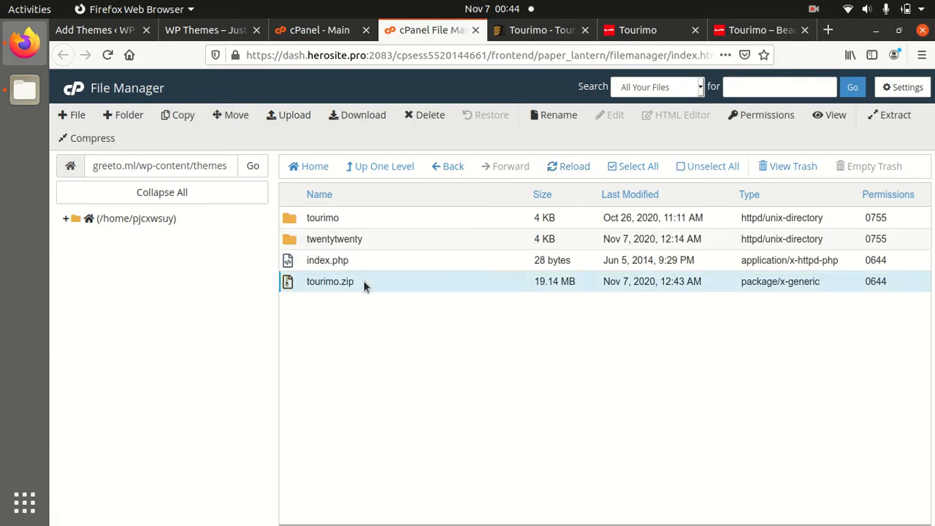
pyautogui.rightClick(363, 281)
pyautogui.click(399, 438)
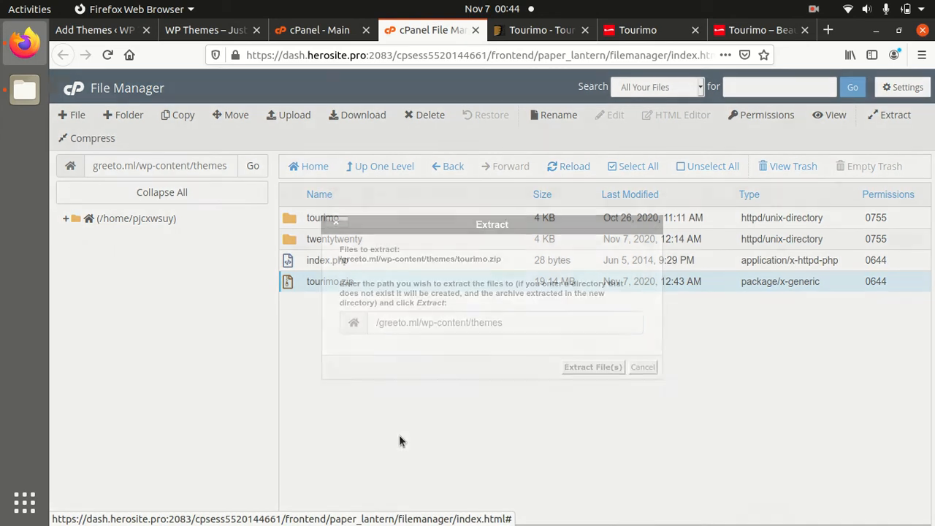
pyautogui.click(630, 368)
# Permanently delete tourimo.zip from the themes directory, skipping the trash
pyautogui.rightClick(364, 283)
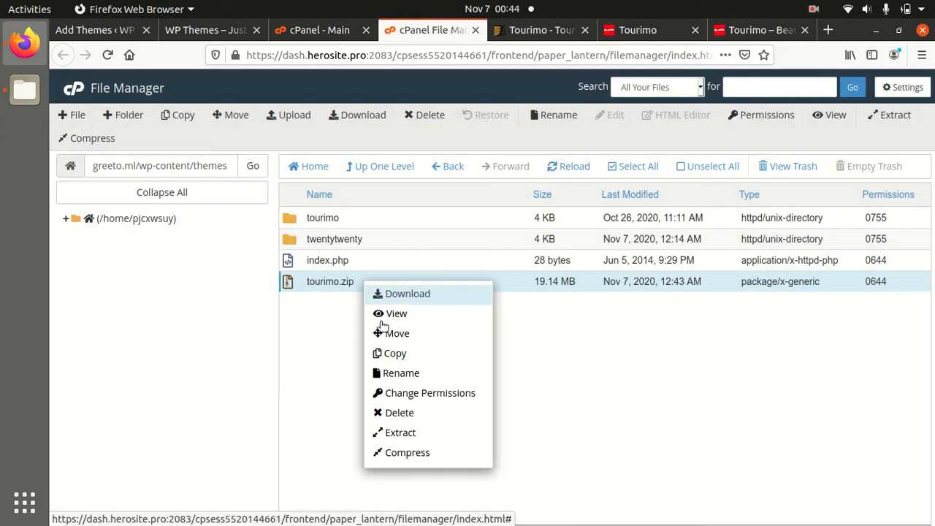
pyautogui.click(402, 411)
pyautogui.click(352, 303)
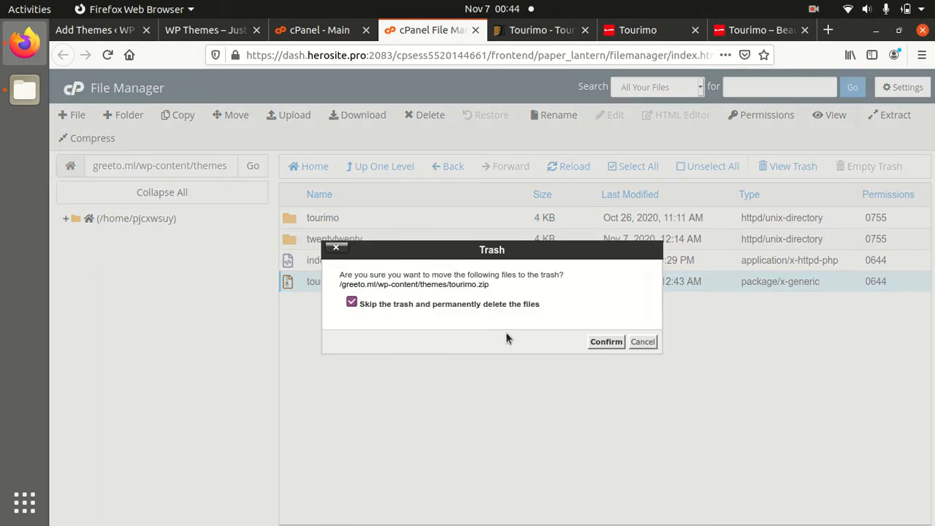
pyautogui.click(604, 343)
pyautogui.click(379, 219)
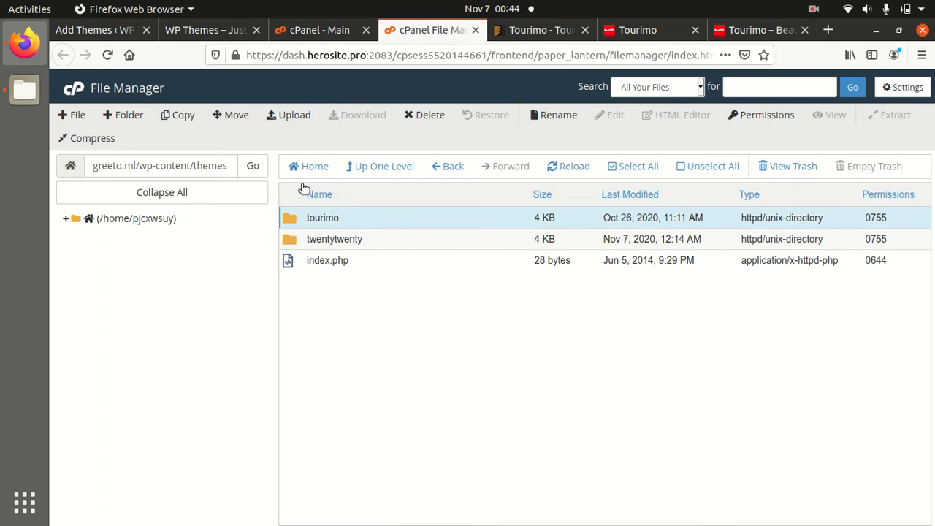
# Return to the WordPress themes page, open the Tourimo theme's details and activate the theme
pyautogui.click(111, 33)
pyautogui.click(82, 270)
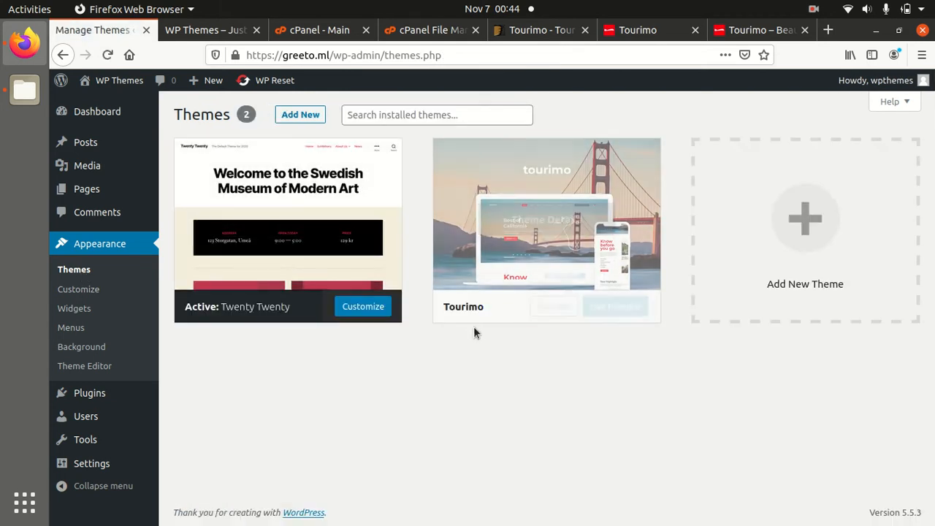
pyautogui.click(534, 227)
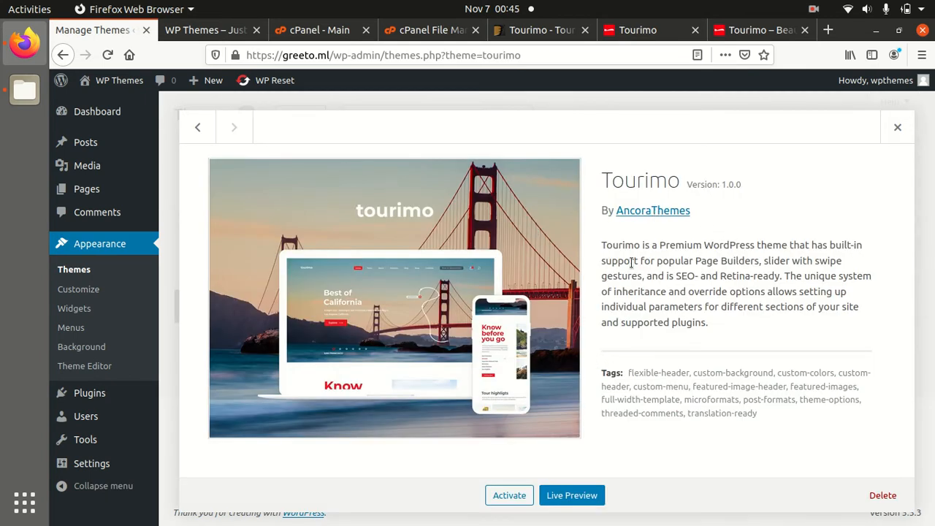
pyautogui.click(503, 496)
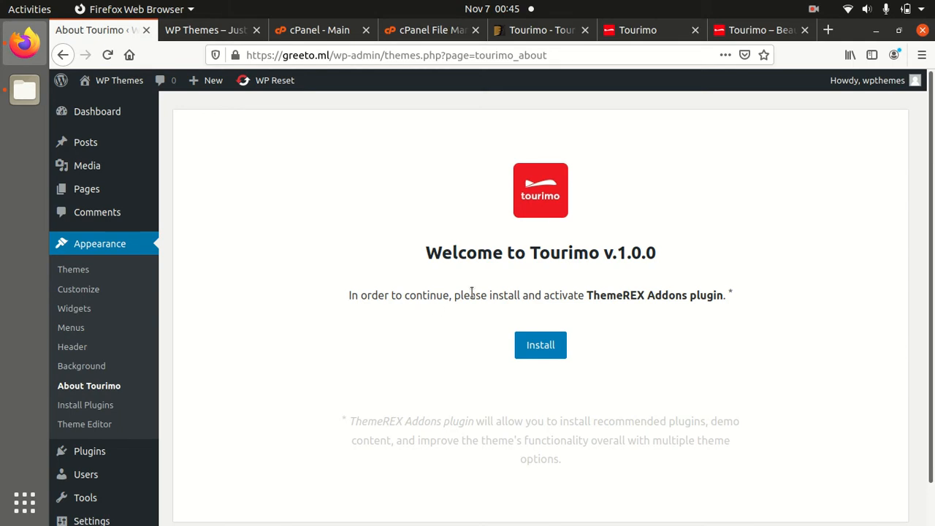
# Install and activate the ThemeREX Addons plugin required by the Tourimo theme
pyautogui.moveTo(585, 295); pyautogui.dragTo(722, 291)
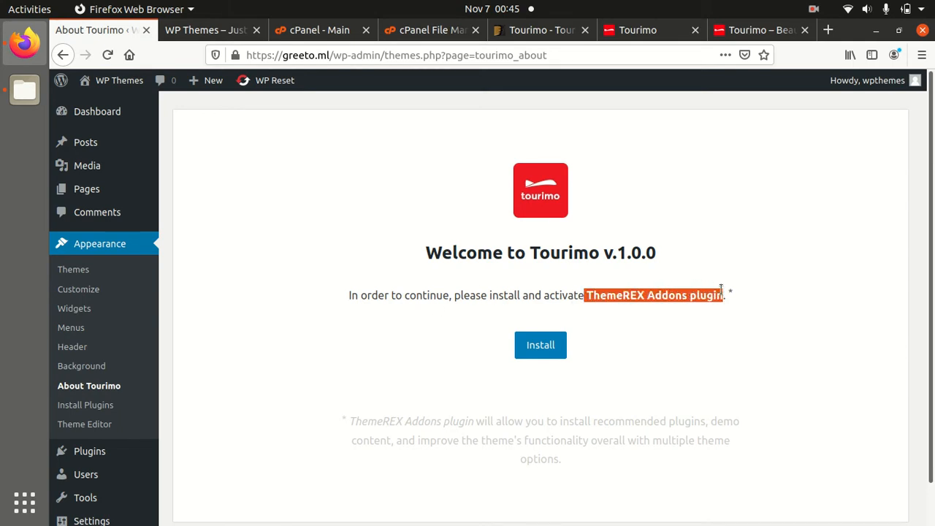
pyautogui.click(539, 348)
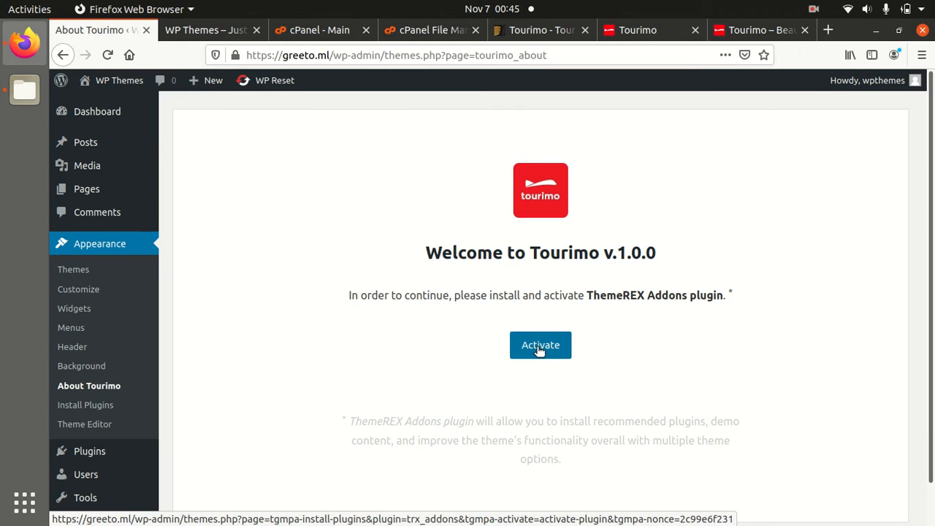
pyautogui.click(539, 349)
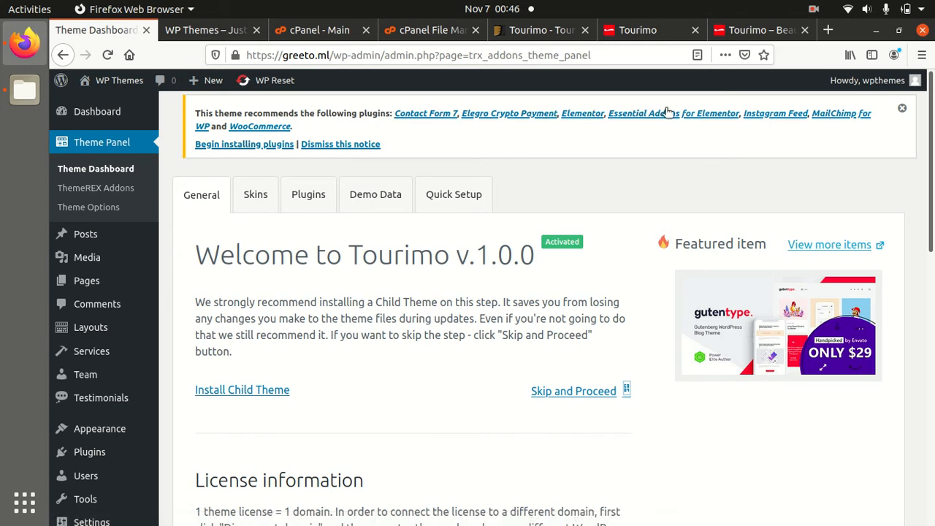
# Open the list of plugins recommended by the theme, then install and activate Elementor
pyautogui.click(215, 146)
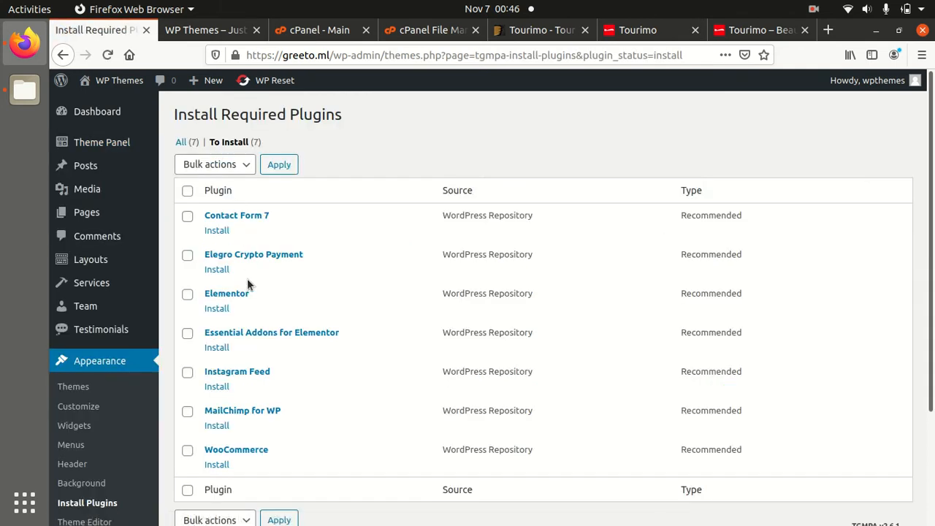
pyautogui.click(217, 309)
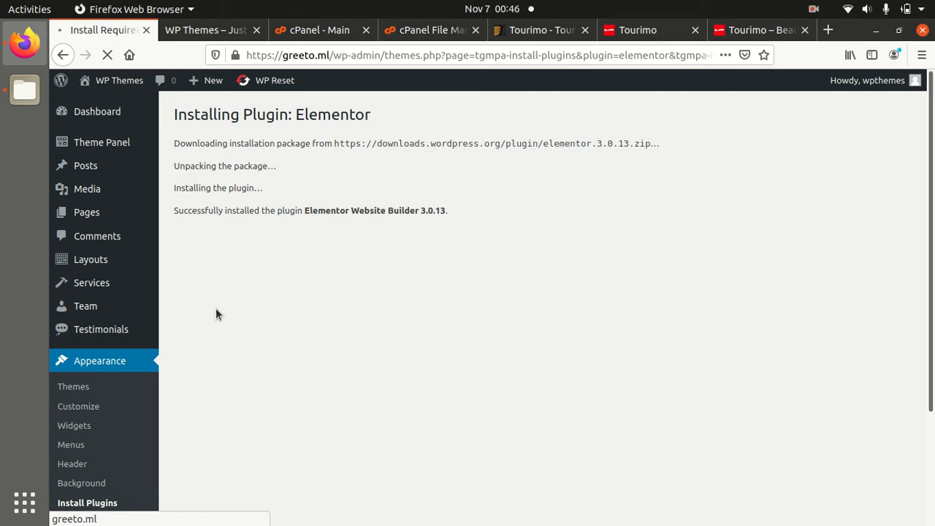
pyautogui.click(232, 234)
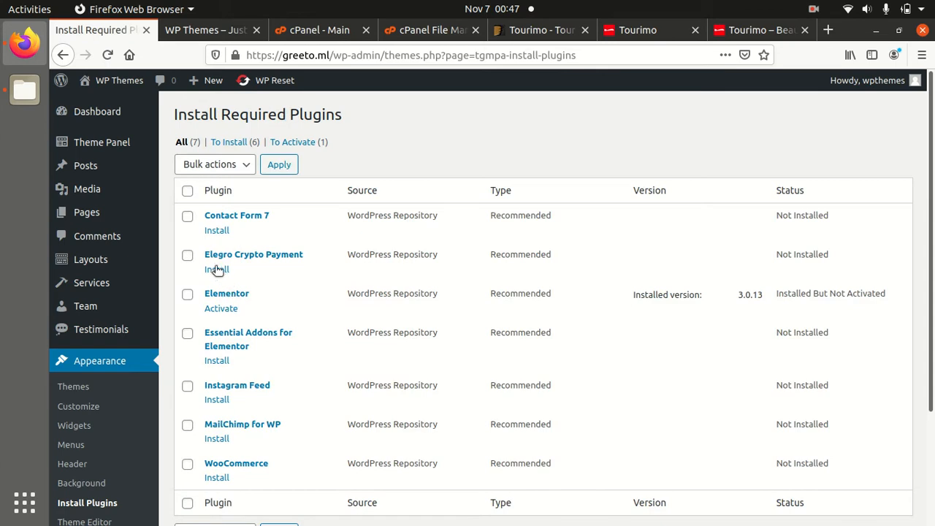
pyautogui.click(222, 308)
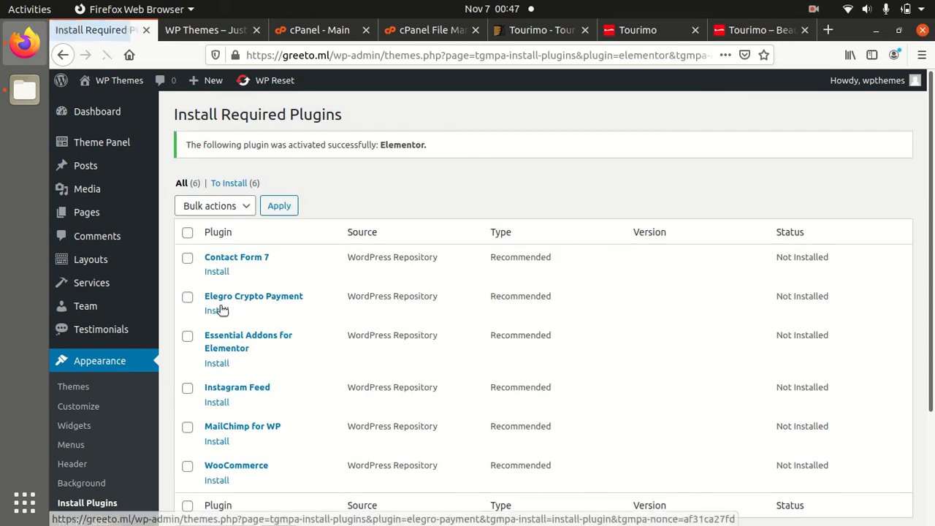
# Install Contact Form 7 from the required plugins list and activate it
pyautogui.scroll(-2, 255, 307)
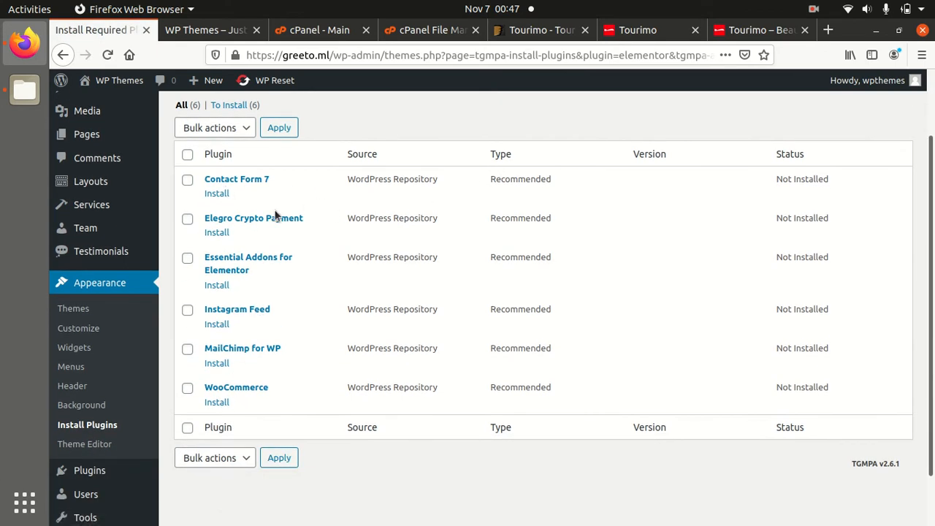
pyautogui.click(217, 193)
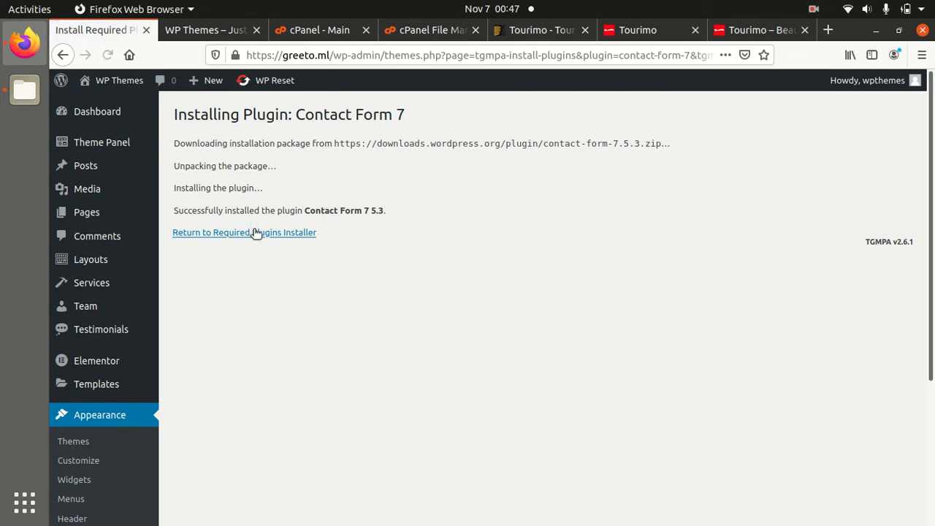
pyautogui.click(256, 232)
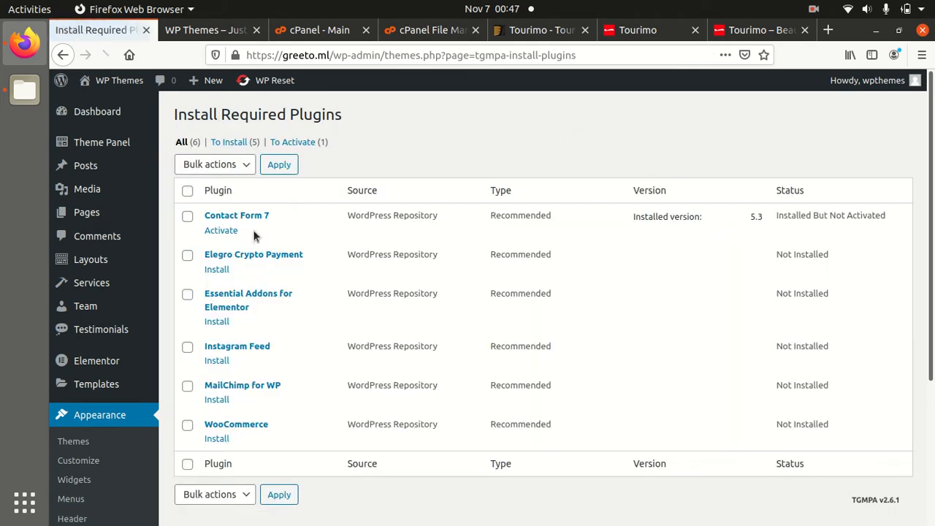
pyautogui.click(222, 231)
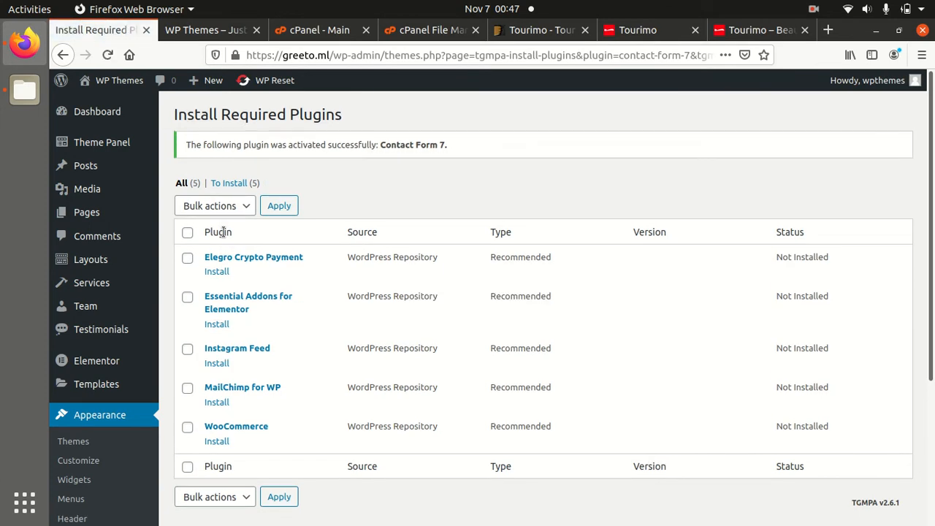
# Open the theme dashboard and review the available Tourimo skins and the installation status of the theme-related plugins
pyautogui.moveTo(123, 148)
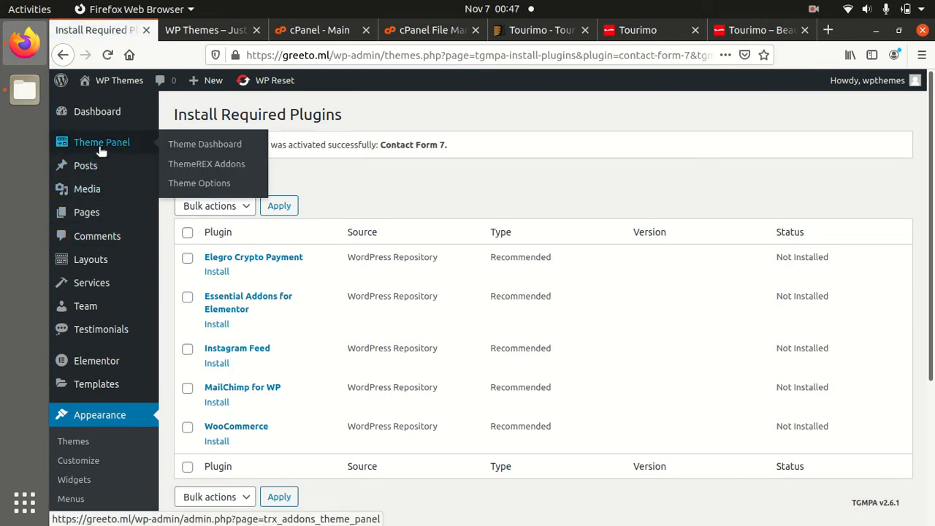
pyautogui.click(178, 150)
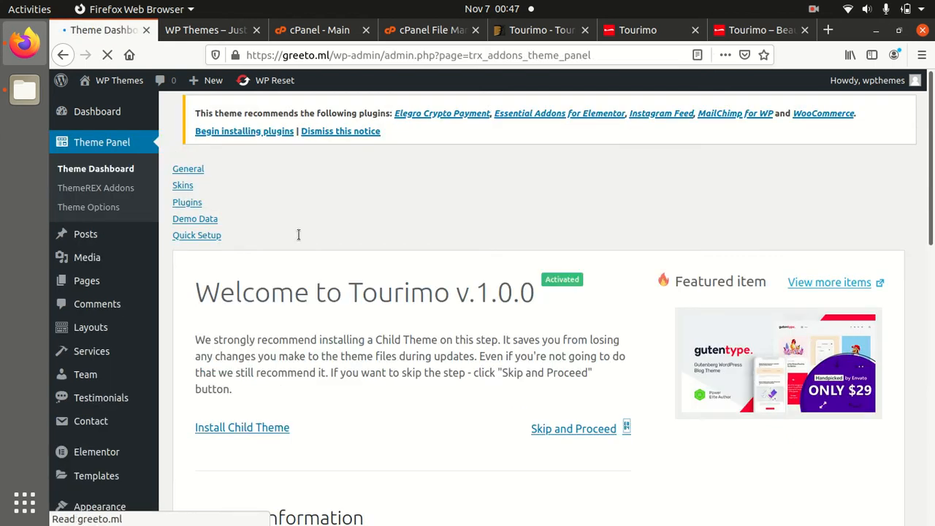
pyautogui.click(255, 188)
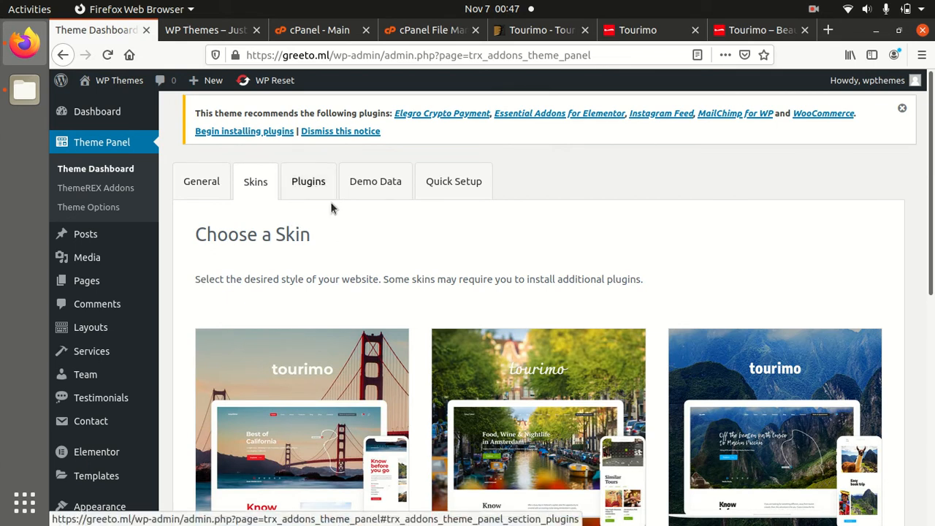
pyautogui.scroll(-3, 329, 195)
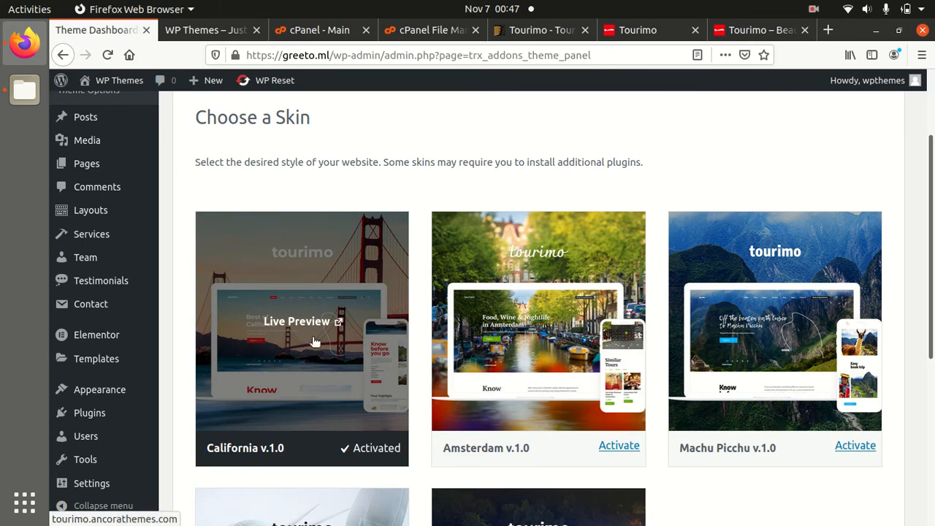
pyautogui.scroll(3, 321, 219)
pyautogui.click(314, 195)
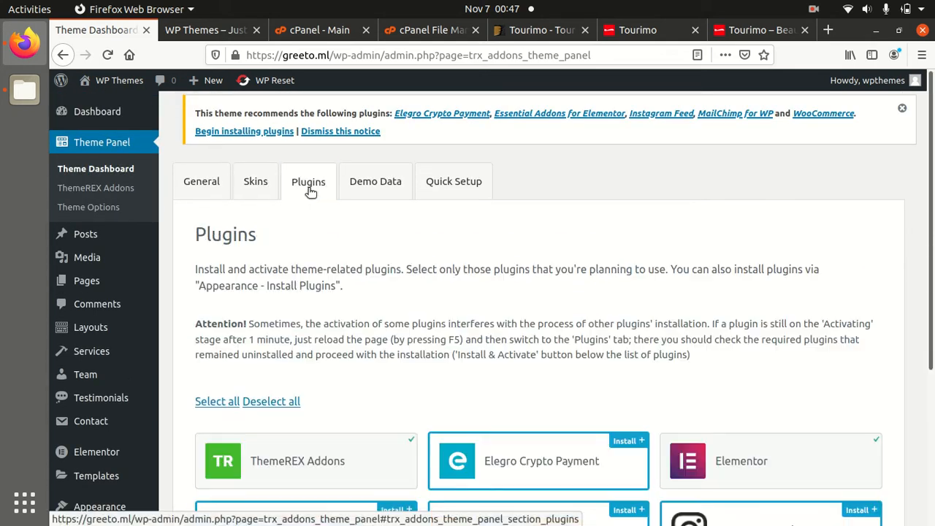
pyautogui.scroll(-3, 367, 303)
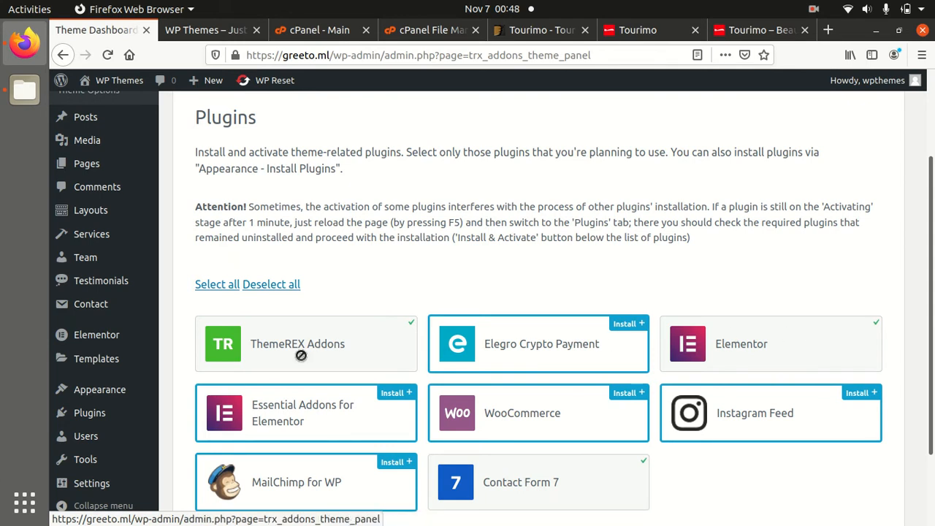
pyautogui.scroll(-2, 365, 358)
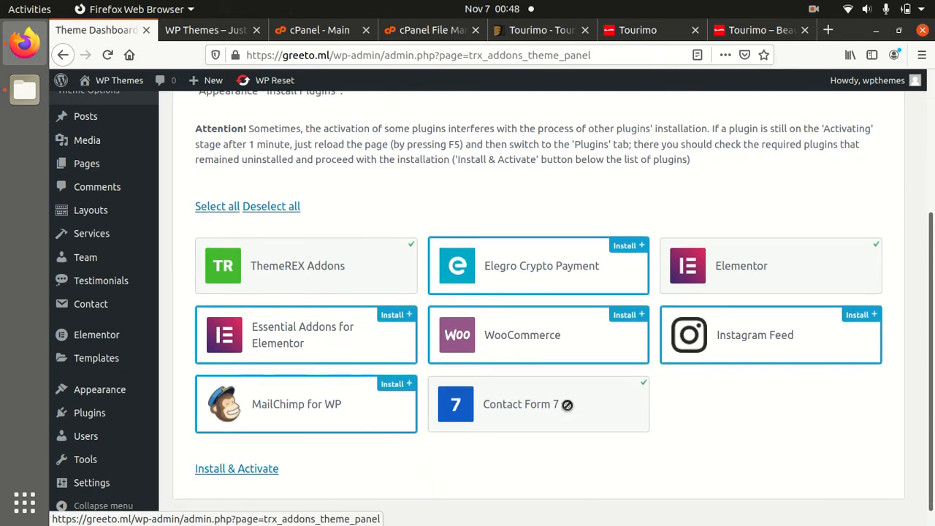
pyautogui.scroll(5, 512, 365)
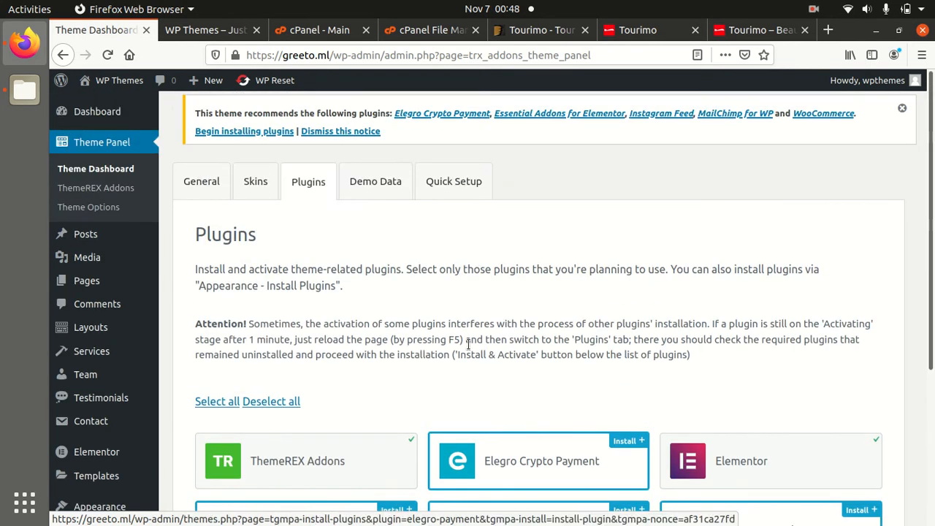
# Open the demo data import section and check the current system values against the suggested ones
pyautogui.click(386, 189)
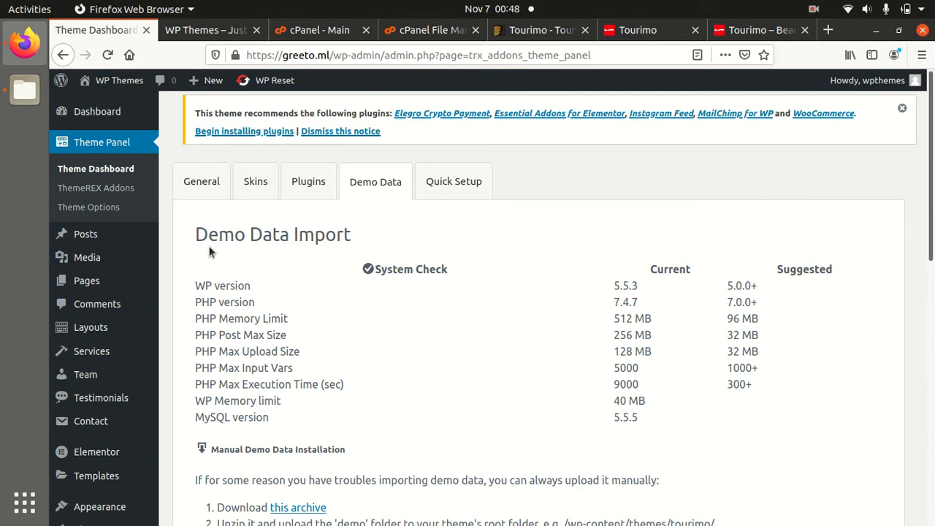
pyautogui.scroll(-1, 351, 353)
pyautogui.scroll(-3, 351, 352)
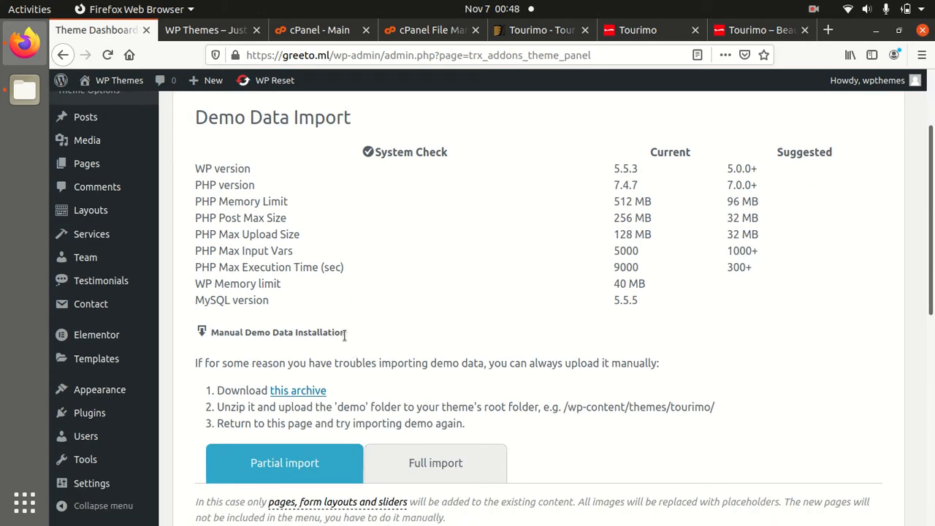
pyautogui.scroll(-2, 344, 335)
pyautogui.scroll(4, 335, 315)
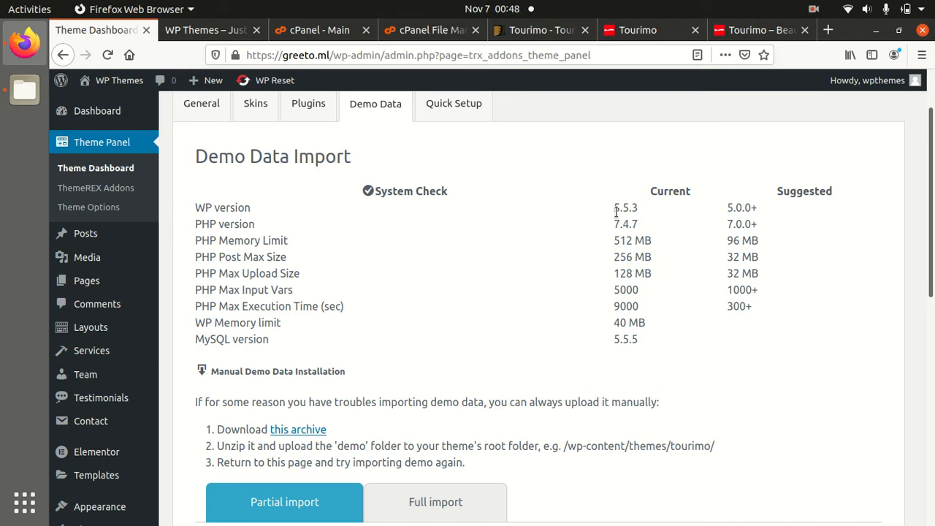
pyautogui.moveTo(627, 322); pyautogui.dragTo(612, 212)
pyautogui.click(532, 254)
# Run a full demo import of posts, pages, users, theme options, plugin settings, widgets, media and Contact Form 7 data, accepting erasure of existing data
pyautogui.scroll(-1, 505, 307)
pyautogui.scroll(-3, 467, 376)
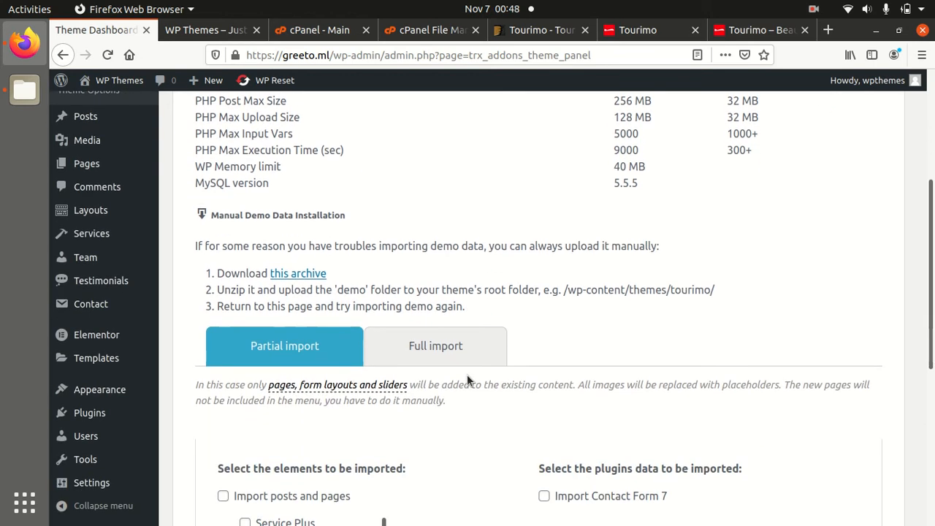
pyautogui.scroll(-1, 428, 342)
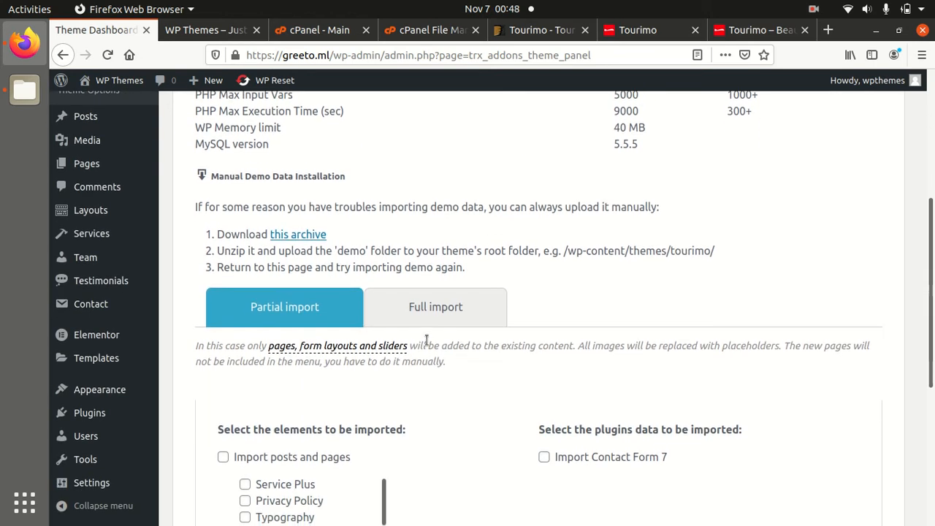
pyautogui.scroll(-1, 419, 338)
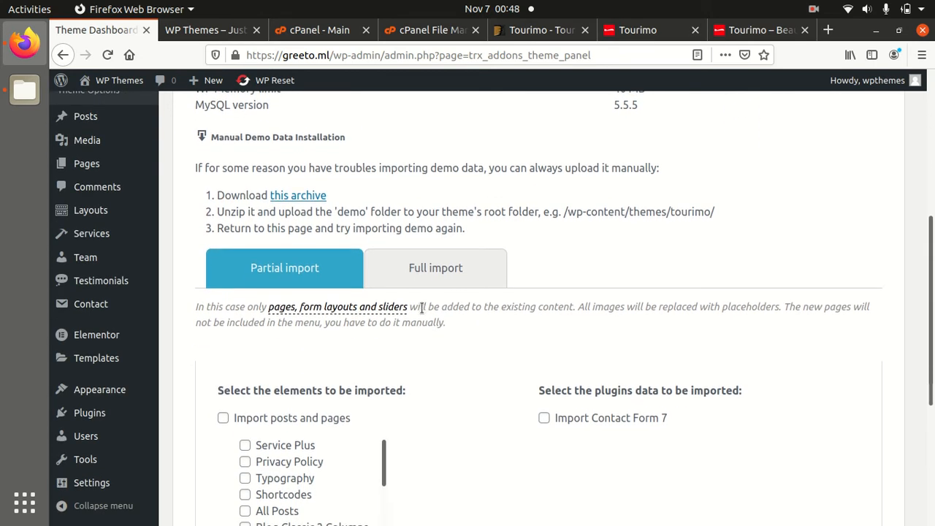
pyautogui.click(430, 272)
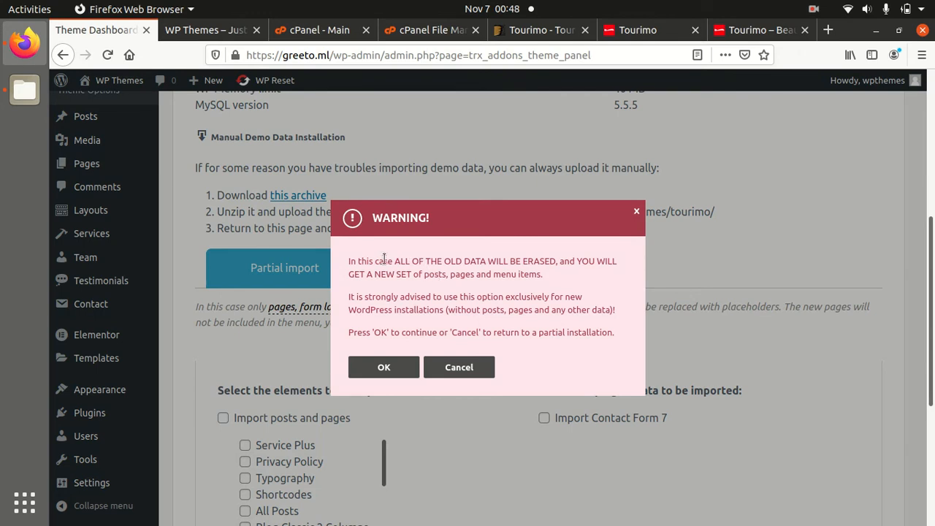
pyautogui.click(385, 367)
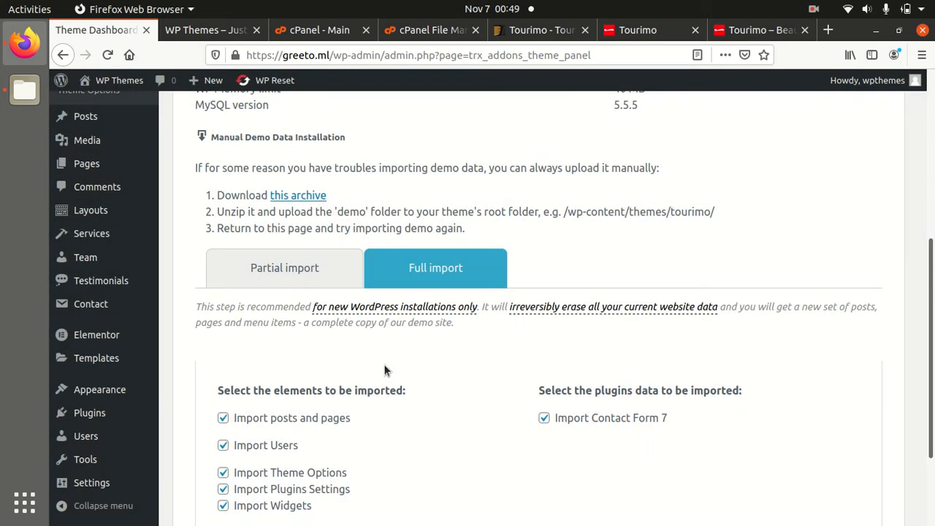
pyautogui.scroll(-3, 384, 369)
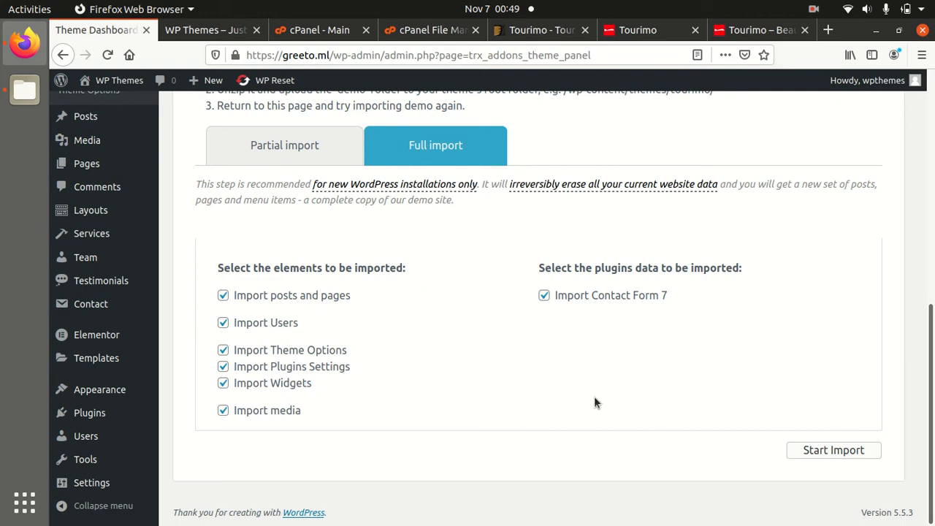
pyautogui.click(817, 452)
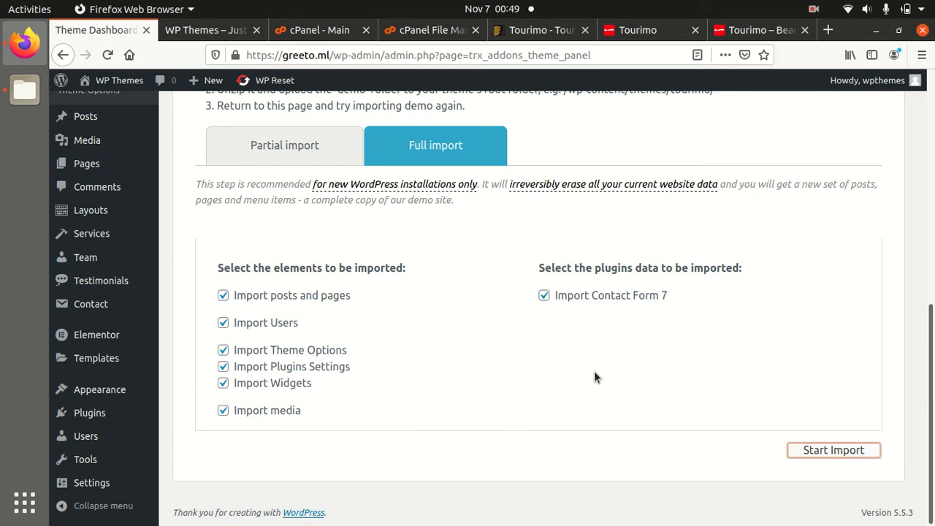
pyautogui.scroll(1, 594, 377)
pyautogui.scroll(-1, 594, 377)
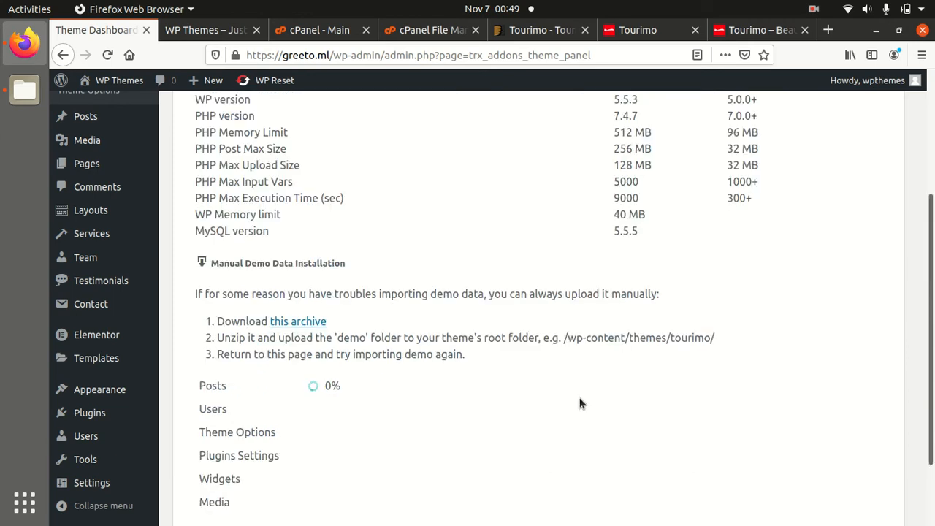
pyautogui.scroll(-1, 578, 403)
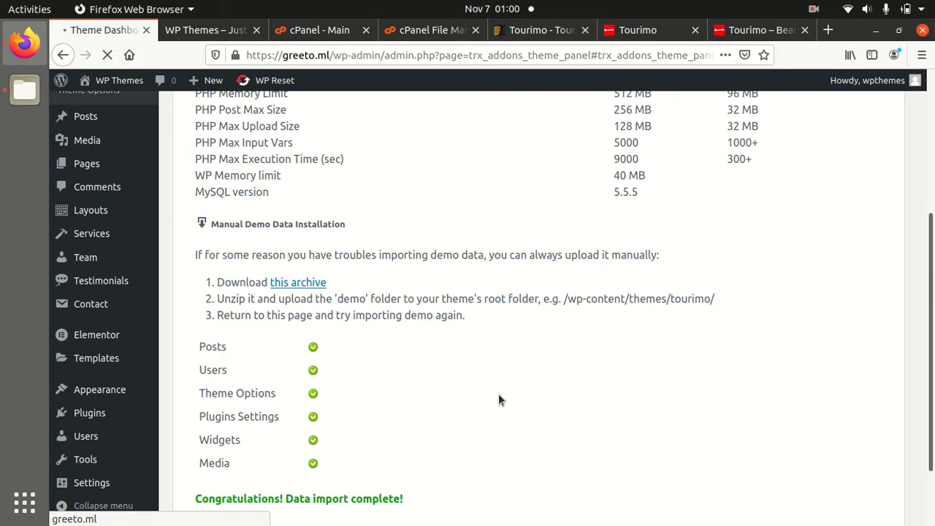
pyautogui.scroll(-1, 498, 400)
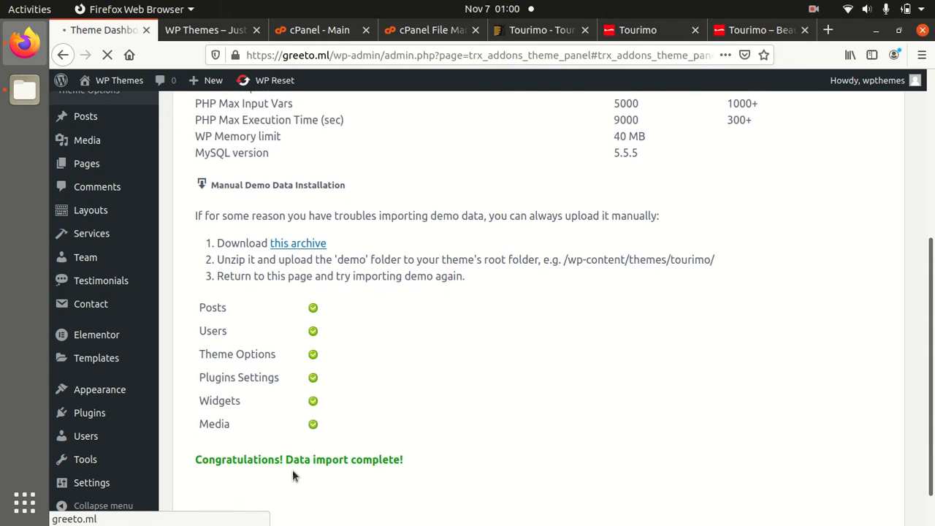
# Review the Quick Setup settings for theme colors, logo, layout and posts page, and save the options
pyautogui.scroll(-1, 415, 428)
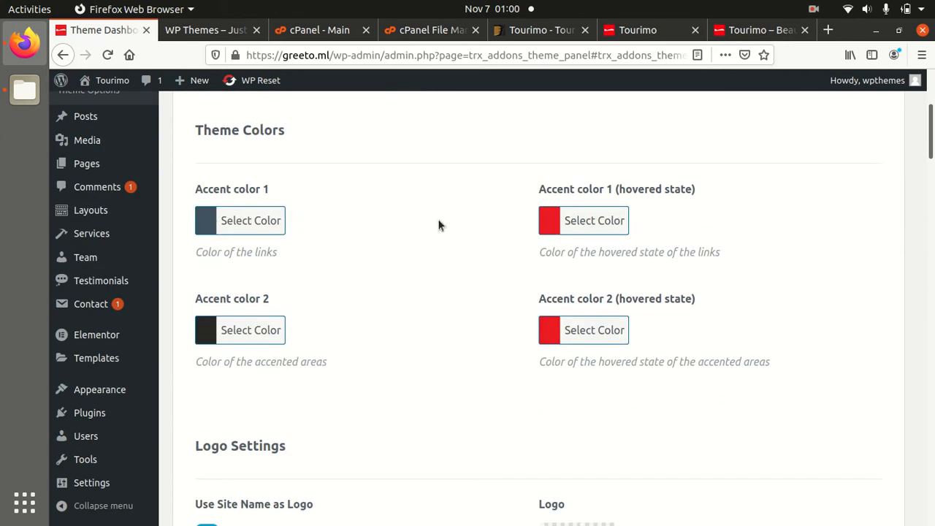
pyautogui.scroll(-4, 307, 304)
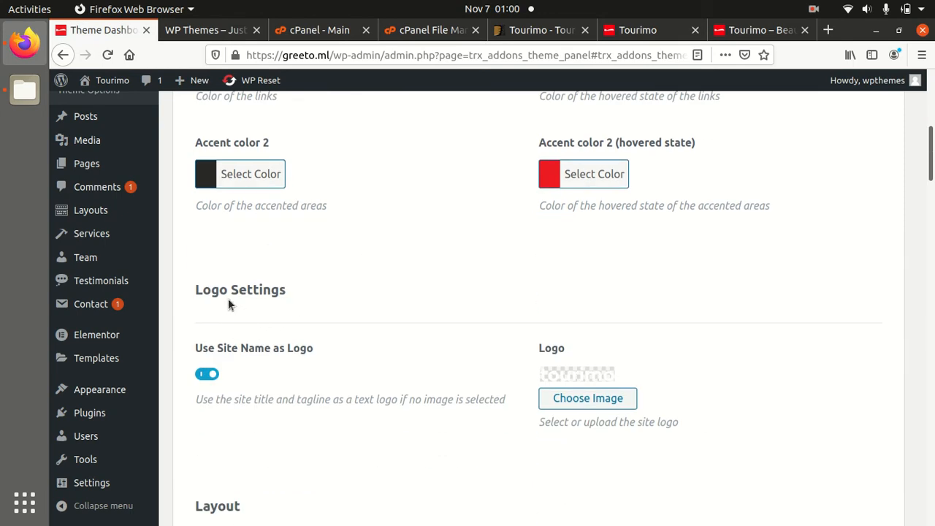
pyautogui.scroll(-3, 358, 294)
pyautogui.scroll(-4, 273, 324)
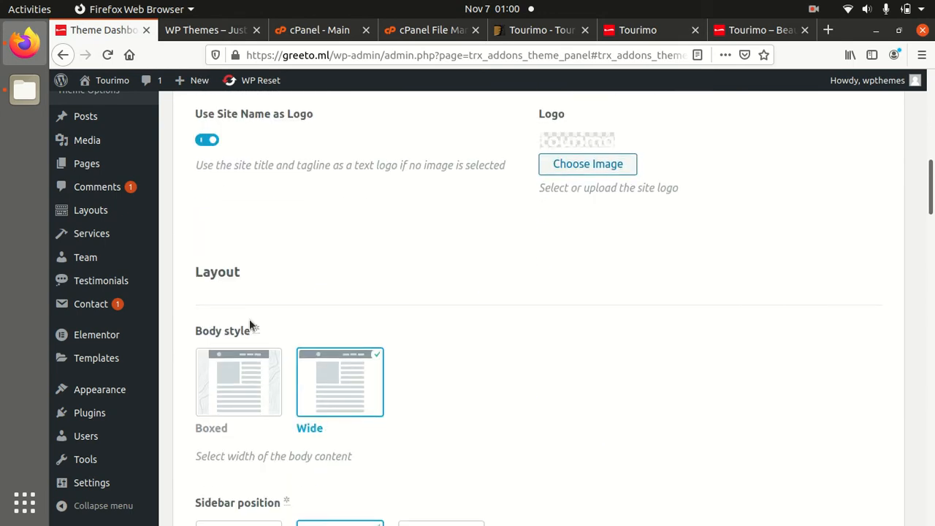
pyautogui.scroll(-3, 224, 325)
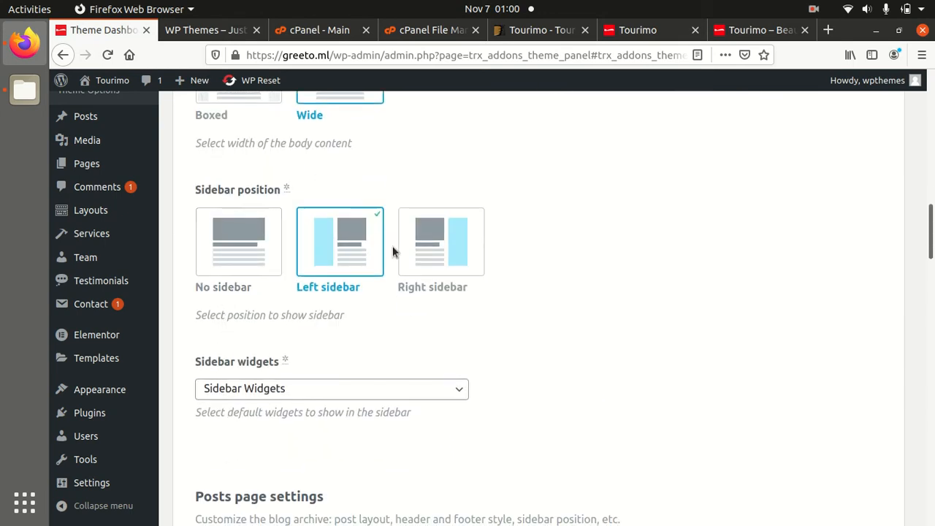
pyautogui.scroll(-4, 209, 277)
pyautogui.scroll(-4, 325, 242)
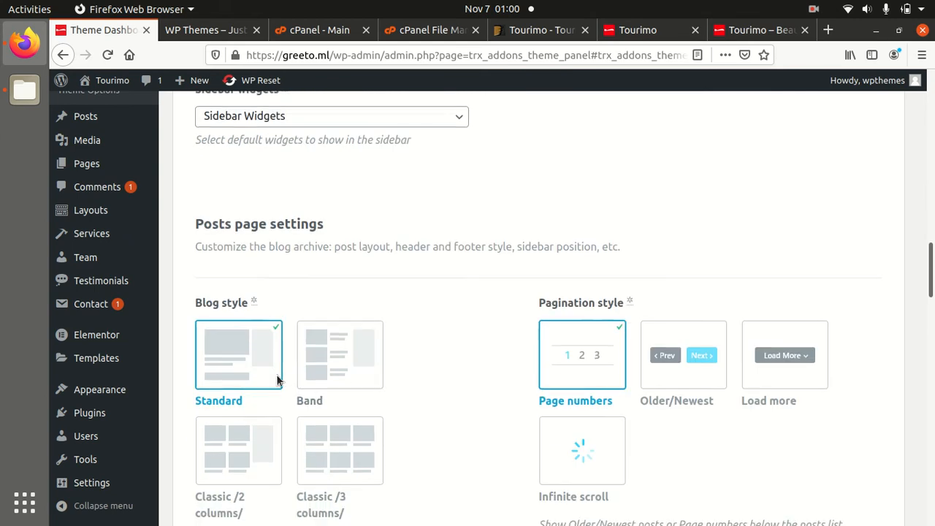
pyautogui.scroll(-10, 559, 271)
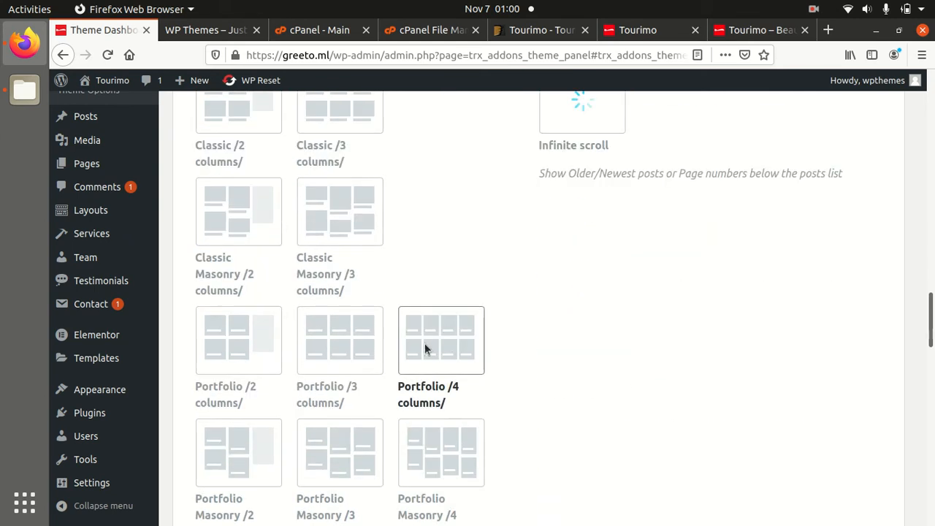
pyautogui.scroll(-4, 406, 277)
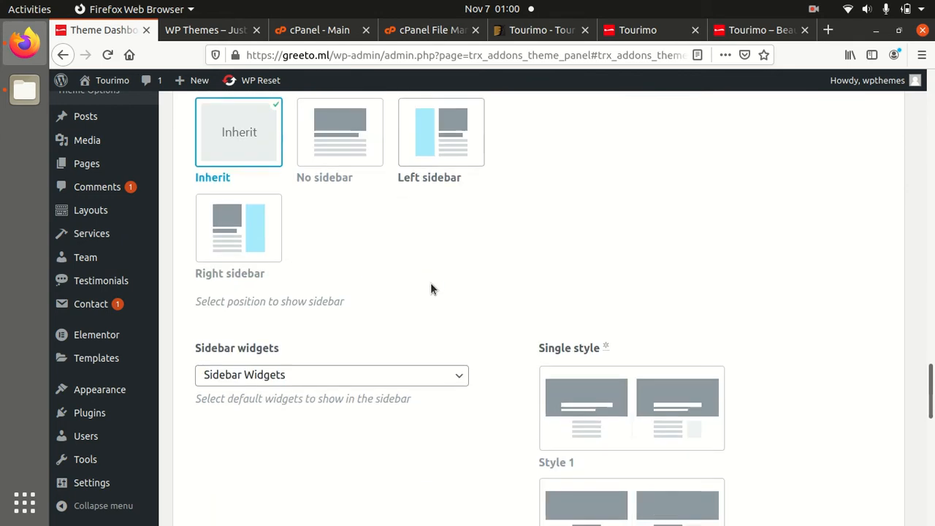
pyautogui.scroll(-9, 590, 309)
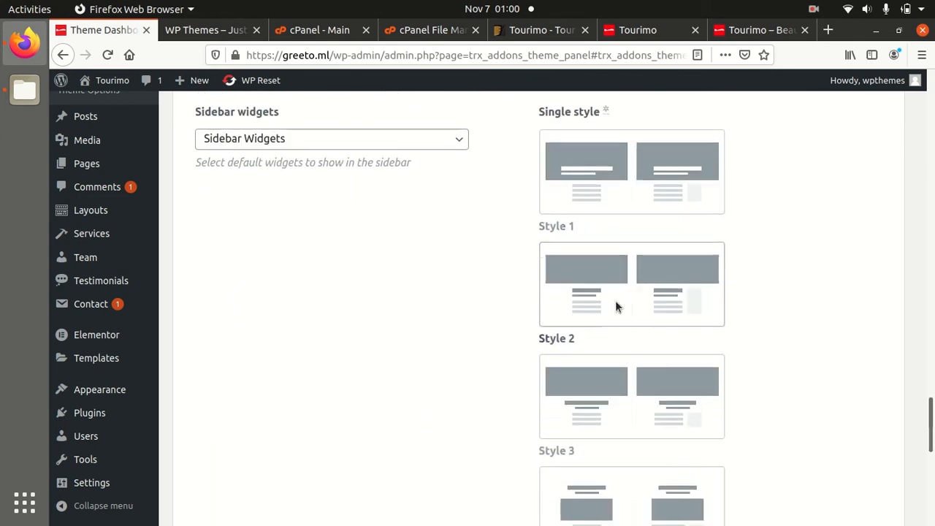
pyautogui.scroll(-2, 626, 303)
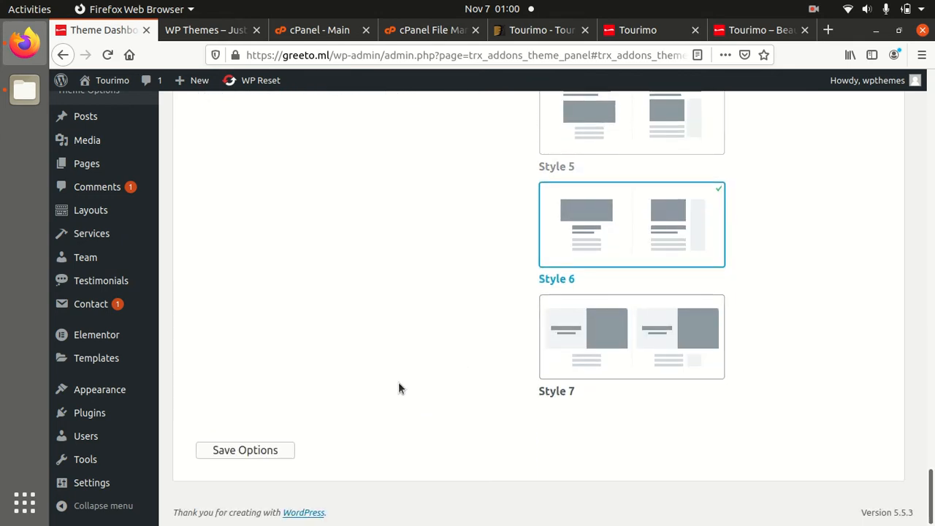
pyautogui.click(244, 449)
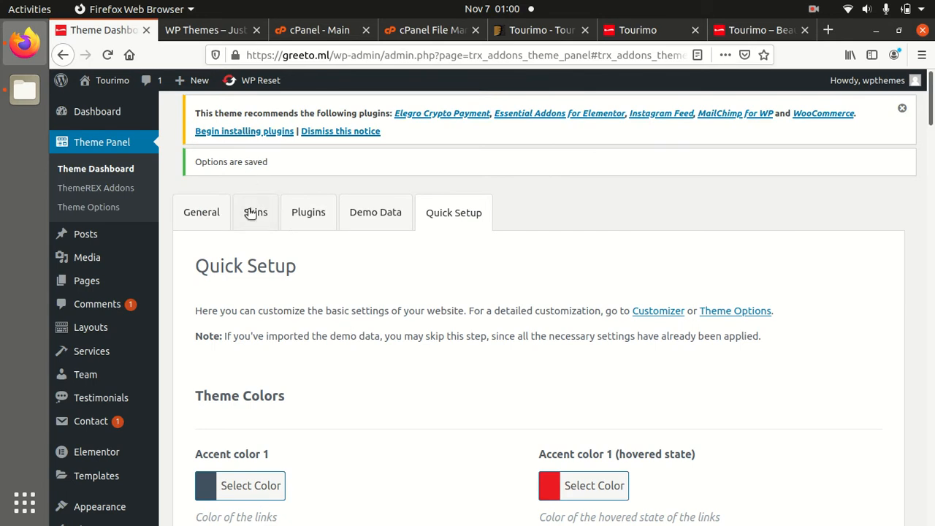
# Open the greeto.ml site in a new tab and look through the imported homepage from header to tour highlights
pyautogui.moveTo(115, 86)
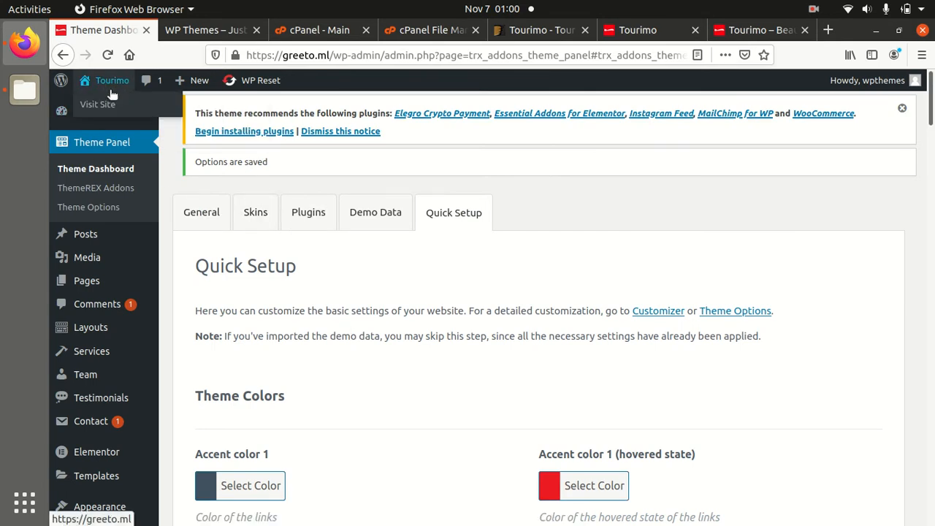
pyautogui.middleClick(99, 108)
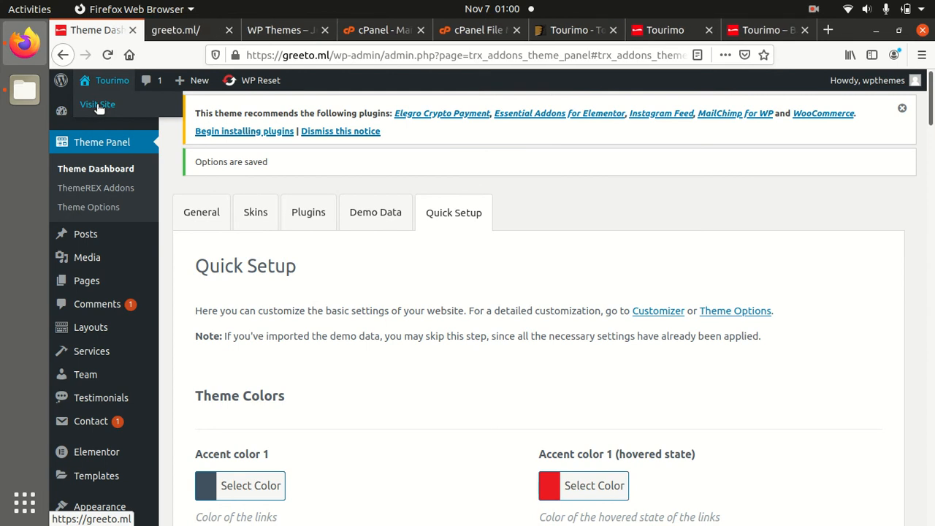
pyautogui.click(183, 30)
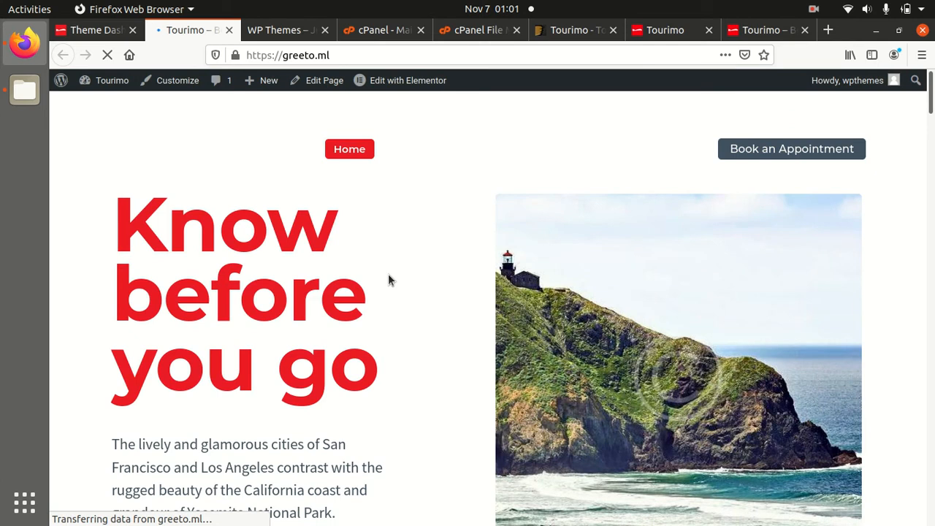
pyautogui.scroll(-5, 388, 278)
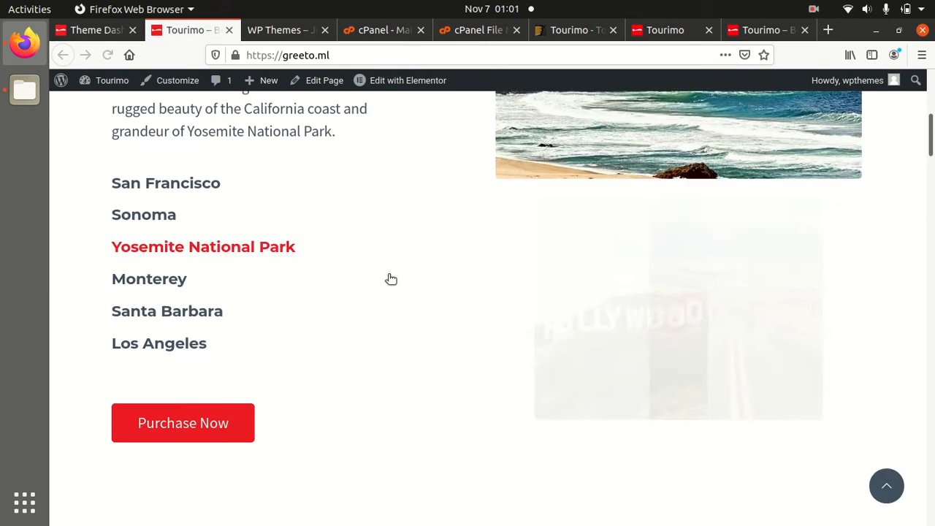
pyautogui.scroll(5, 388, 278)
pyautogui.scroll(2, 388, 279)
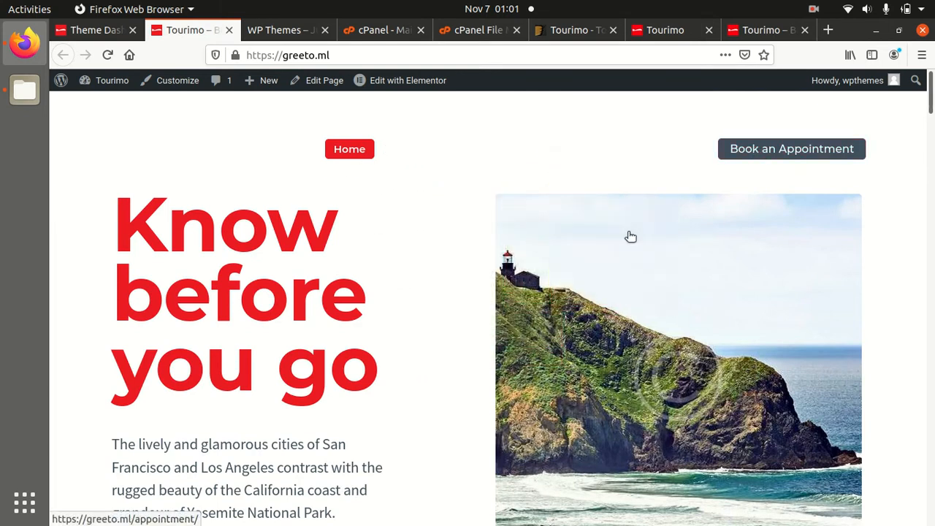
pyautogui.scroll(-10, 301, 280)
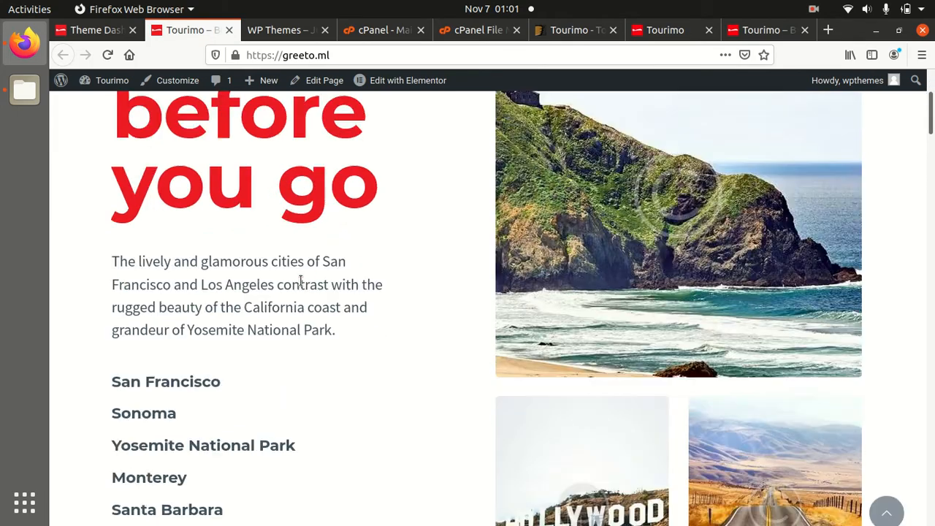
pyautogui.scroll(-3, 300, 280)
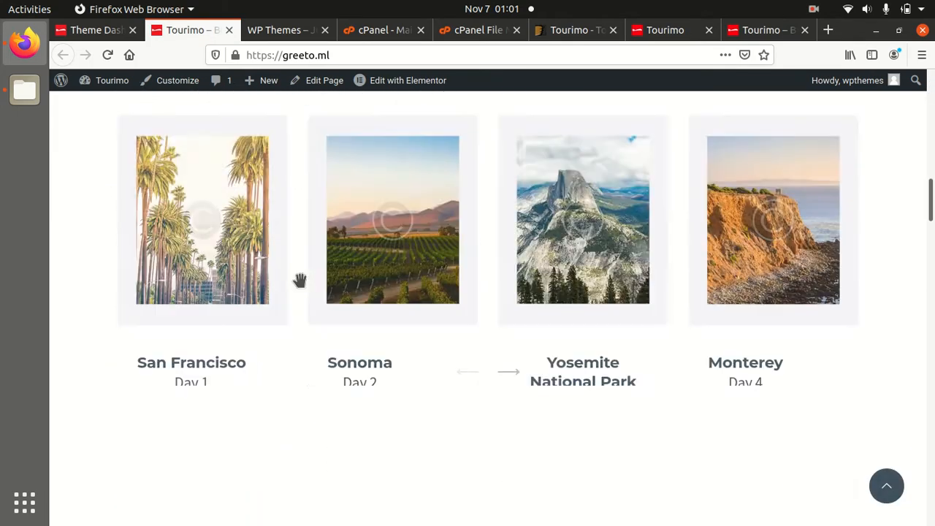
pyautogui.scroll(8, 300, 280)
pyautogui.scroll(4, 300, 280)
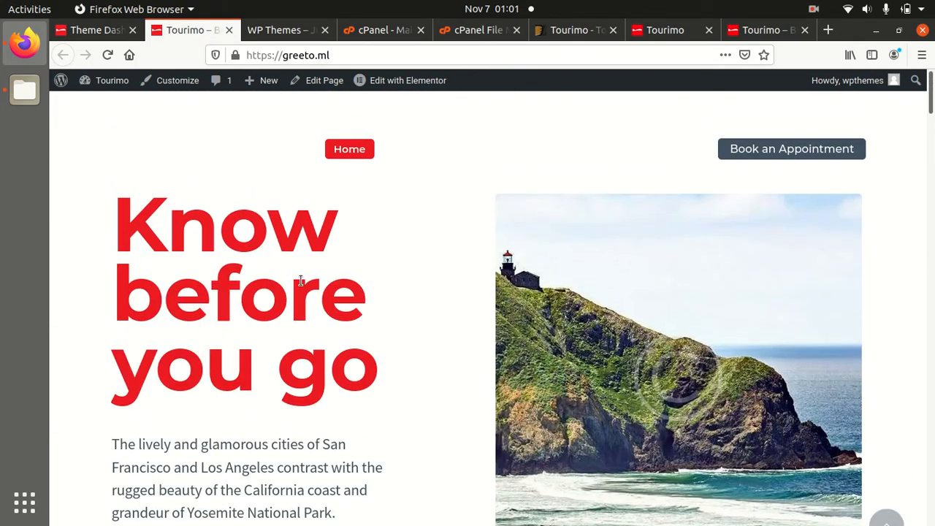
# Examine the header and opening slider of the Tourimo demo at tourimo.ancorathemes.com for comparison with the imported homepage
pyautogui.click(741, 35)
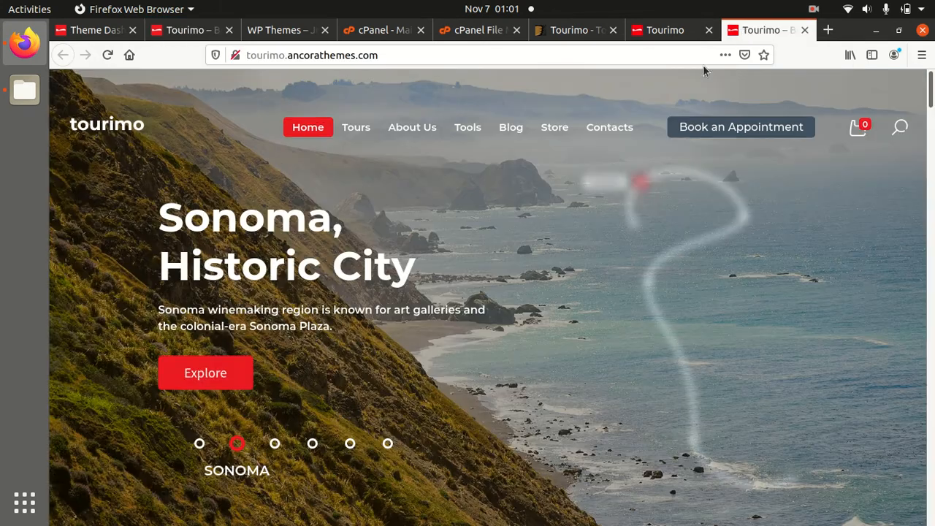
pyautogui.scroll(-3, 372, 216)
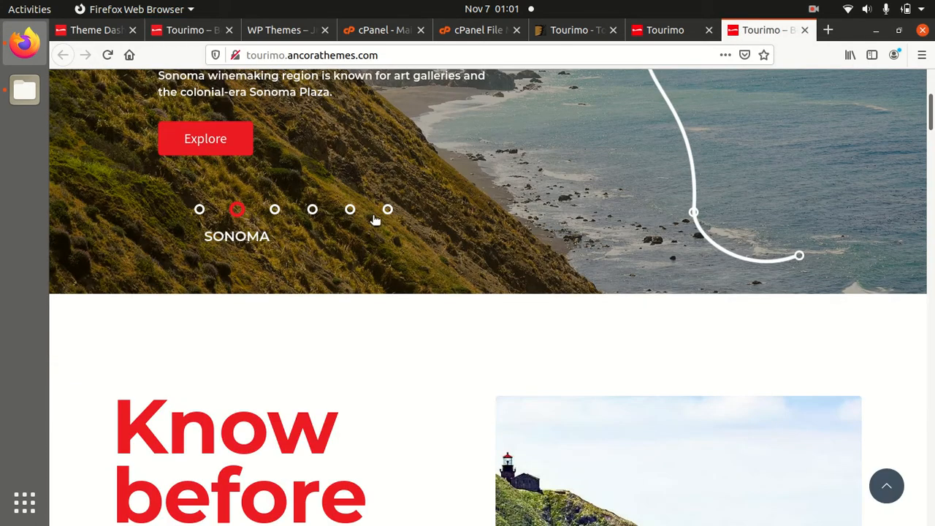
pyautogui.scroll(3, 373, 215)
pyautogui.scroll(-6, 373, 215)
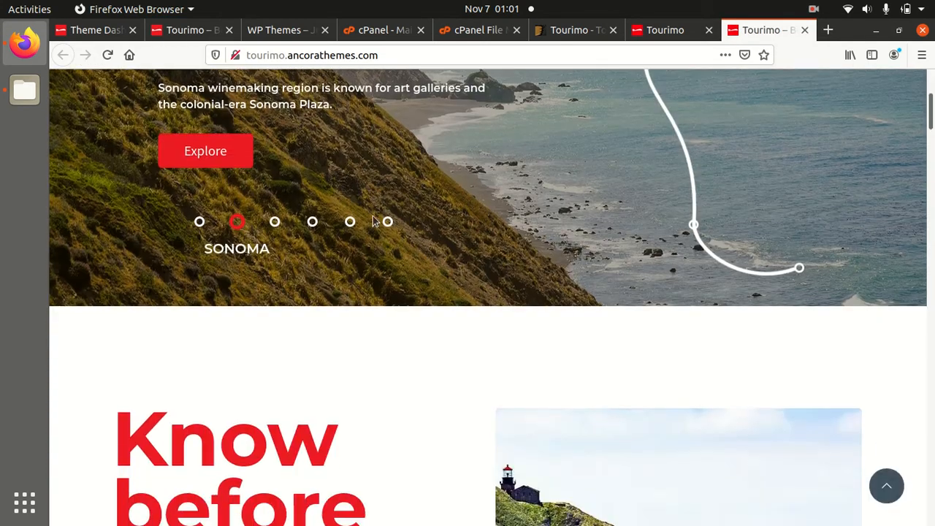
pyautogui.scroll(6, 373, 216)
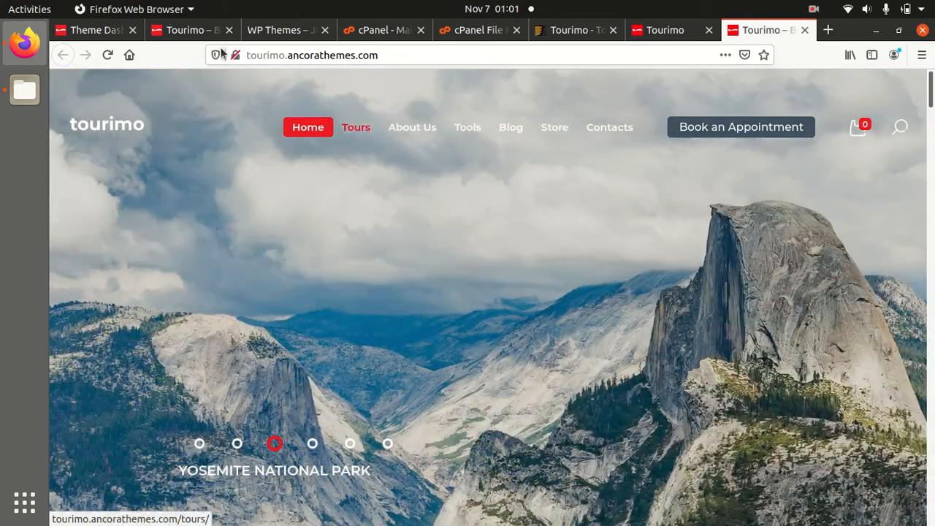
# Return to the greeto.ml homepage and check its header menu items and content sections against the demo
pyautogui.click(192, 33)
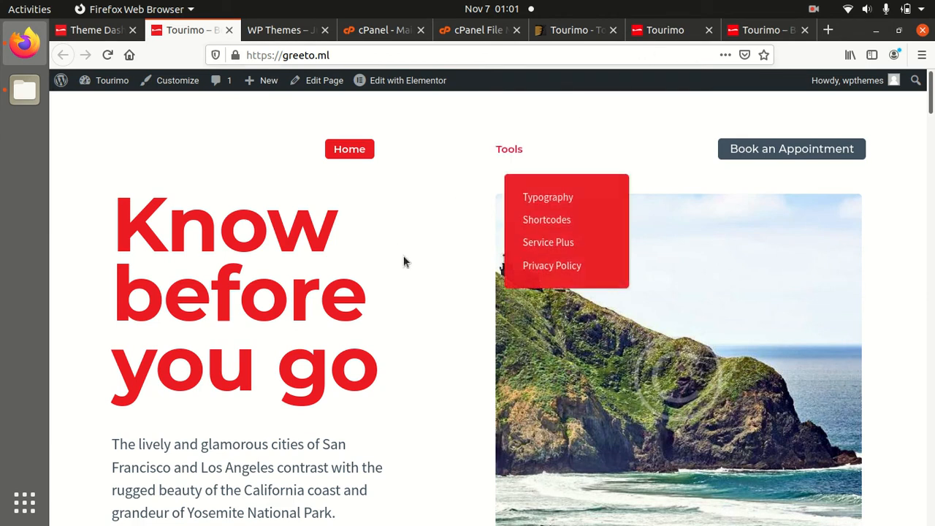
pyautogui.scroll(-4, 404, 261)
pyautogui.scroll(4, 406, 263)
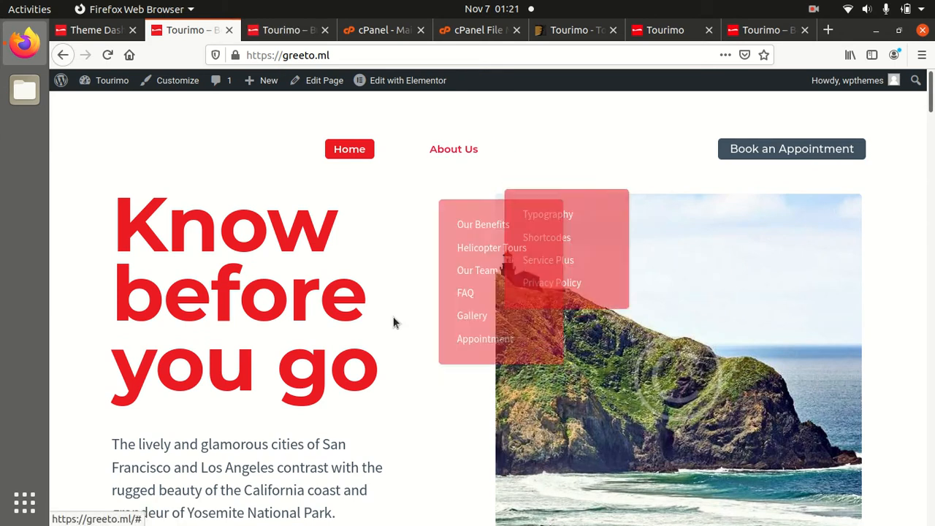
pyautogui.scroll(-10, 402, 351)
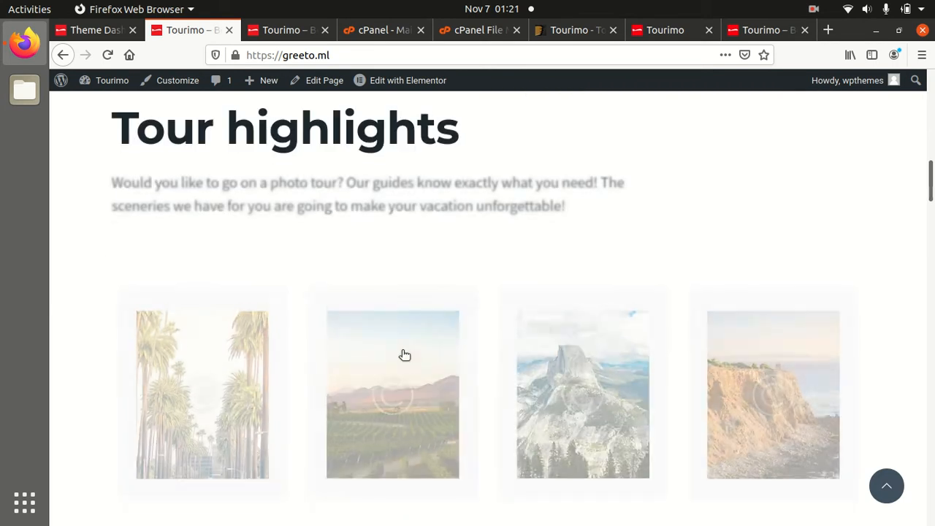
pyautogui.scroll(-2, 568, 365)
pyautogui.scroll(12, 568, 365)
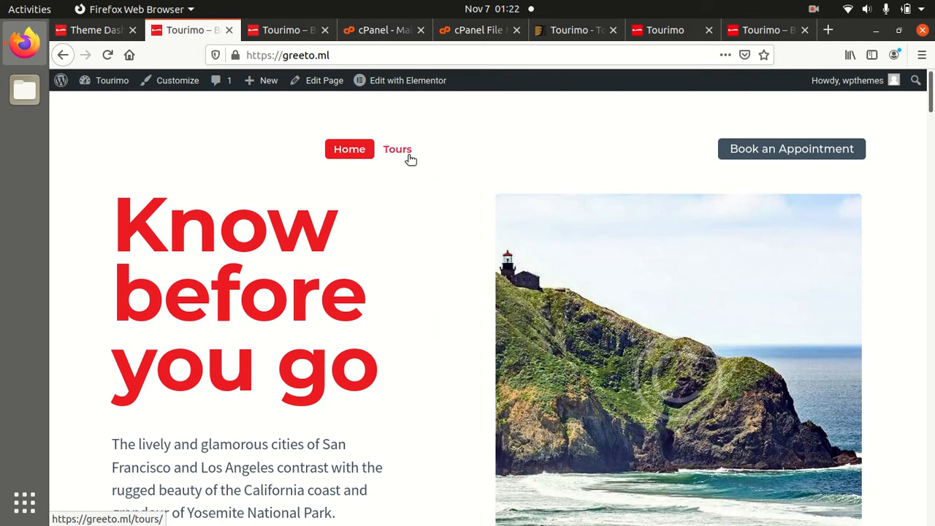
# Open the Header - Simple Type 2 layout in Elementor and inspect the spacer's alter height options
pyautogui.moveTo(412, 82)
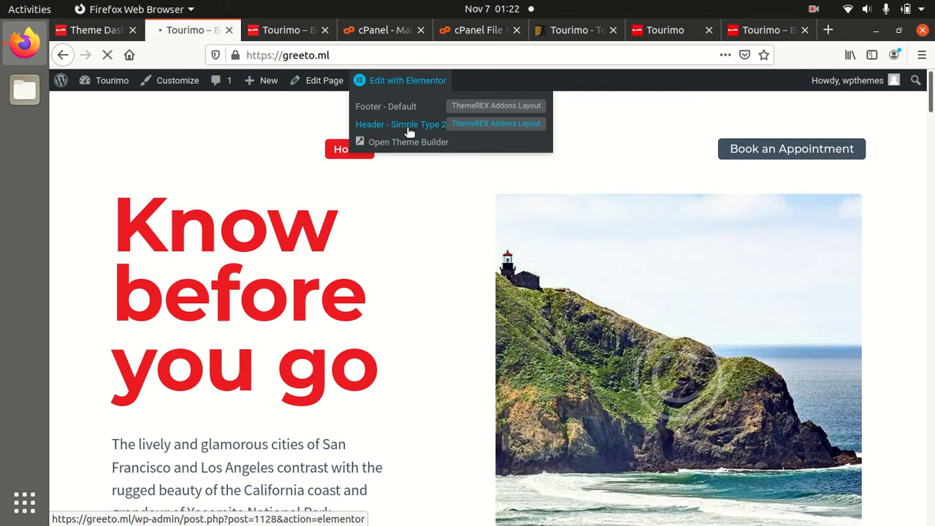
pyautogui.click(409, 128)
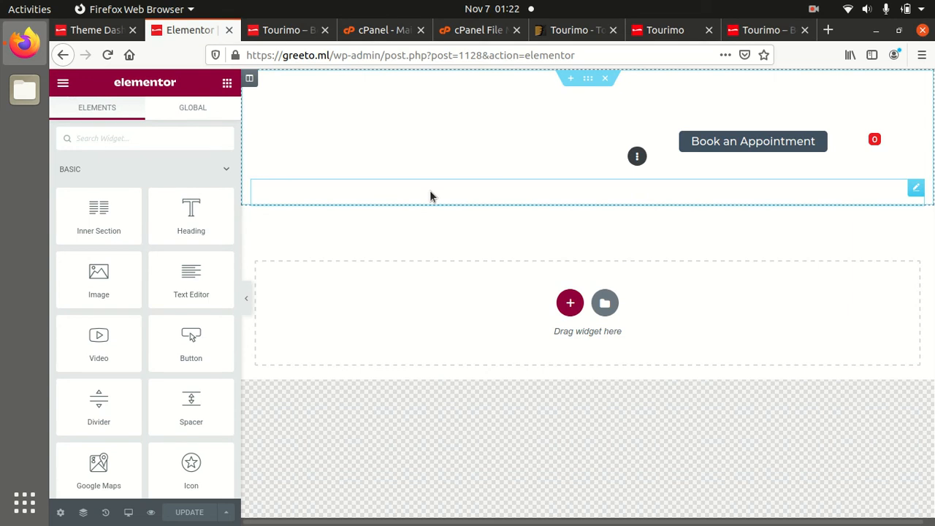
pyautogui.click(913, 188)
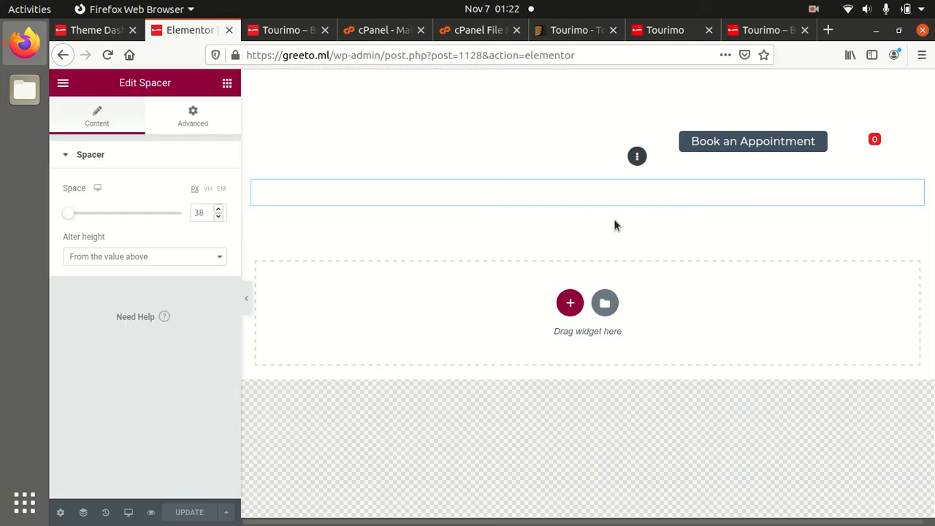
pyautogui.click(214, 257)
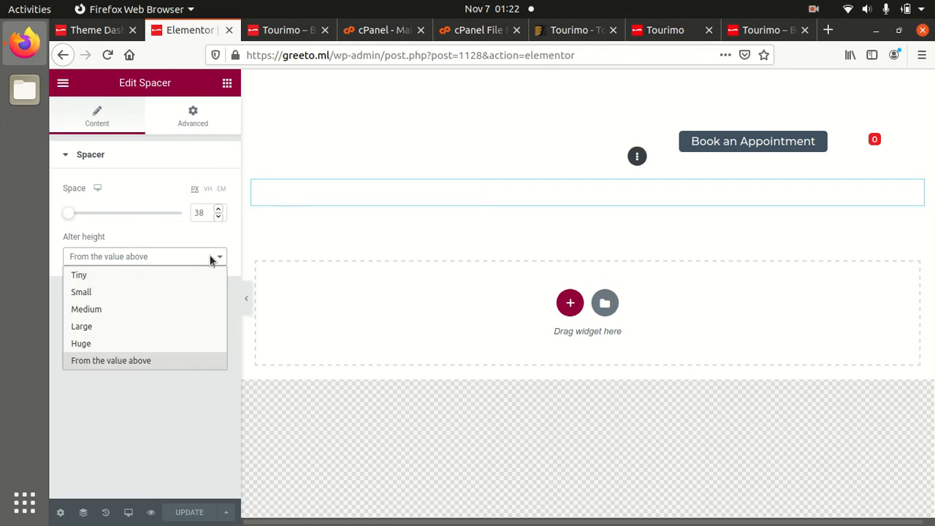
pyautogui.click(211, 257)
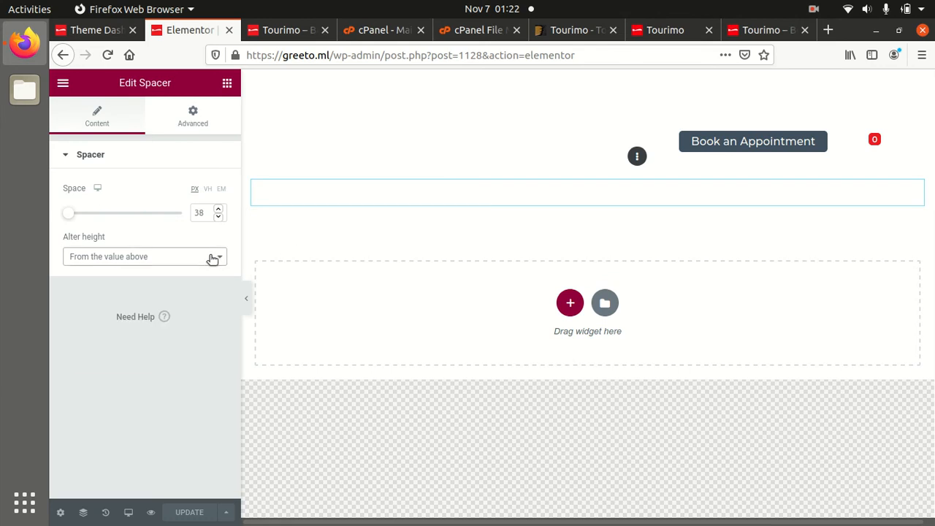
# Switch to the Files app and browse the Desktop's tourimo folder down to its plugins subfolder to inspect the bundled plugin archives
pyautogui.click(95, 30)
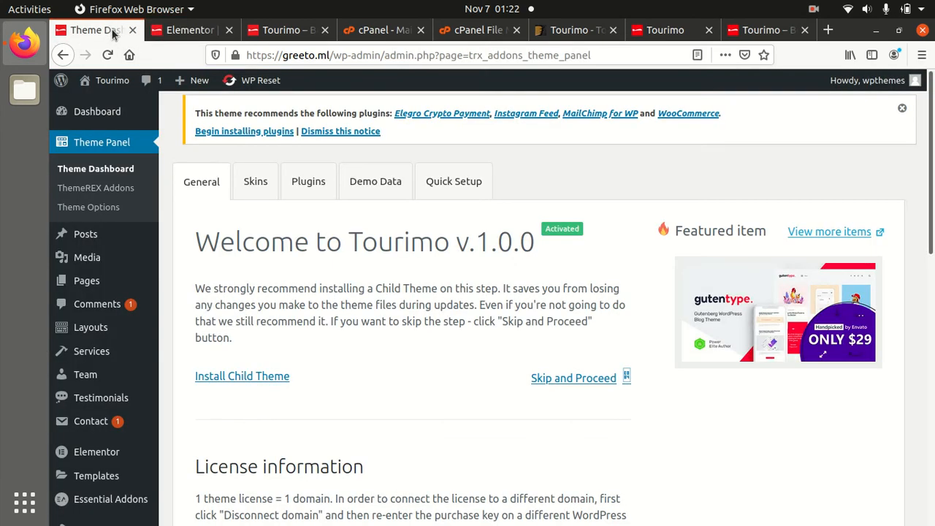
pyautogui.click(24, 91)
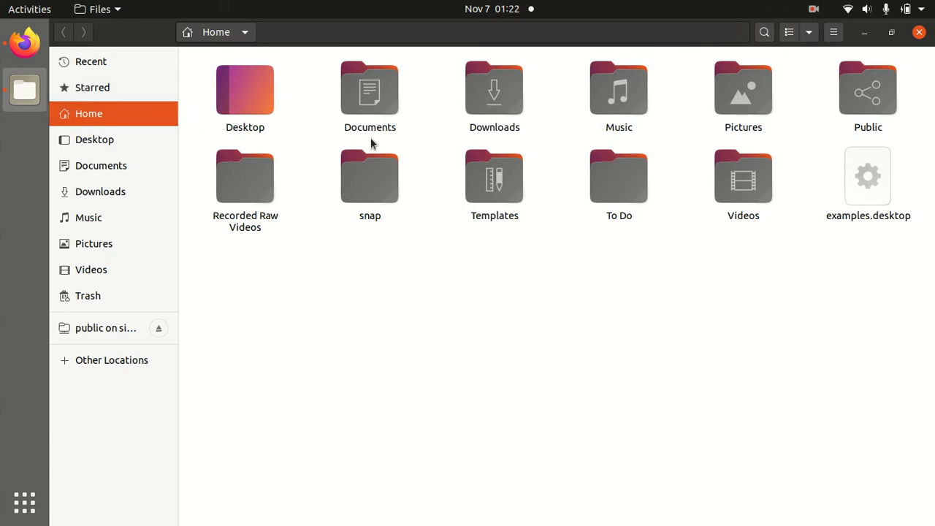
pyautogui.click(113, 146)
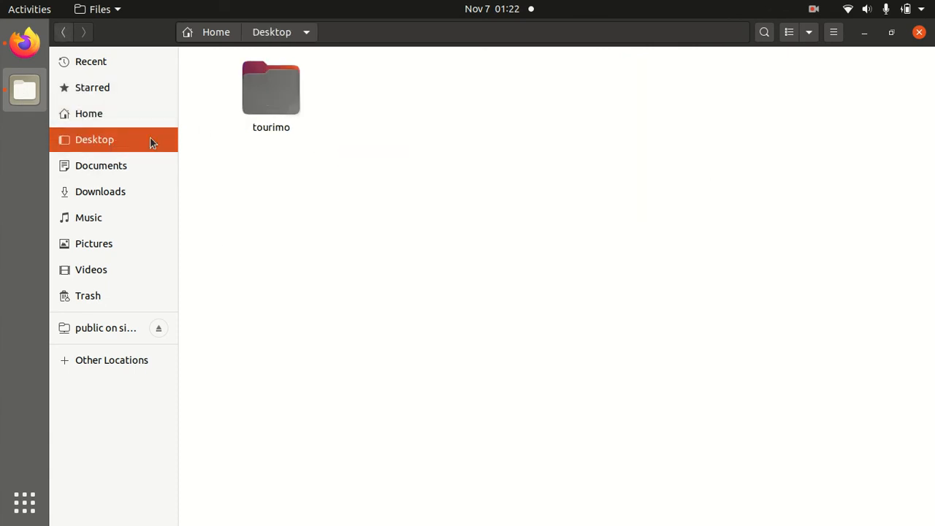
pyautogui.doubleClick(257, 97)
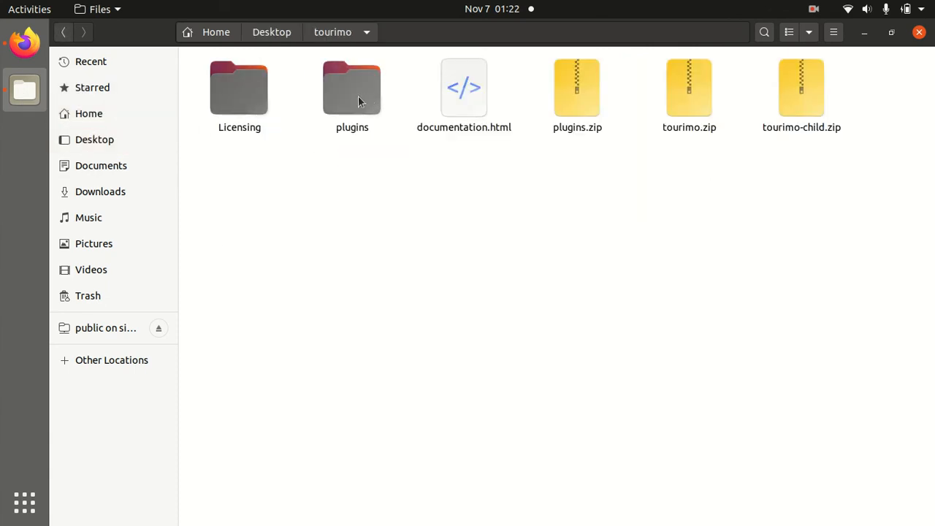
pyautogui.click(562, 99)
pyautogui.click(679, 95)
pyautogui.click(799, 108)
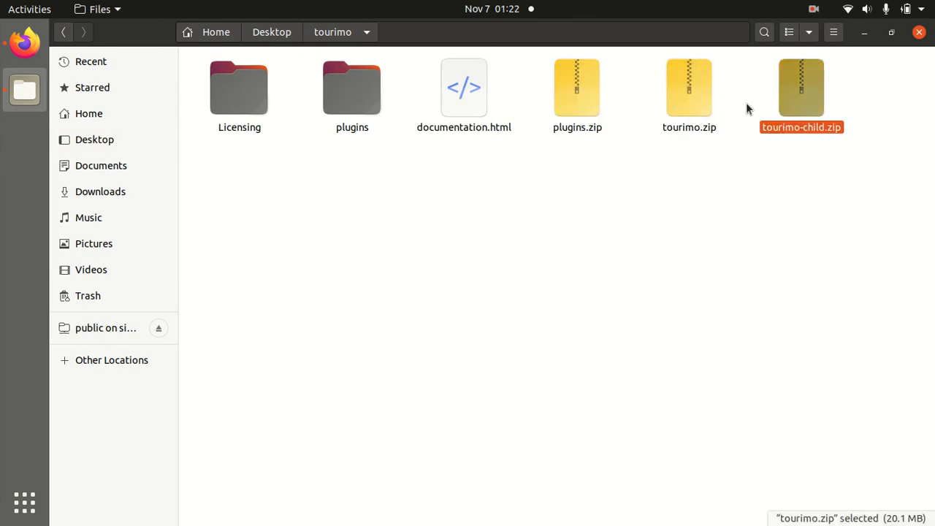
pyautogui.doubleClick(336, 104)
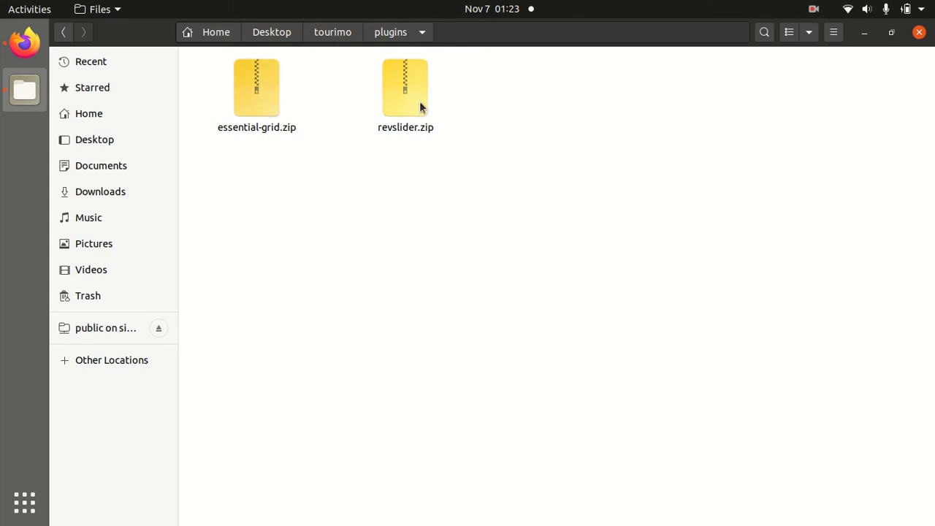
# Switch back to Firefox and review which theme-related plugins are offered or already installed in the Tourimo Theme Dashboard
pyautogui.click(24, 43)
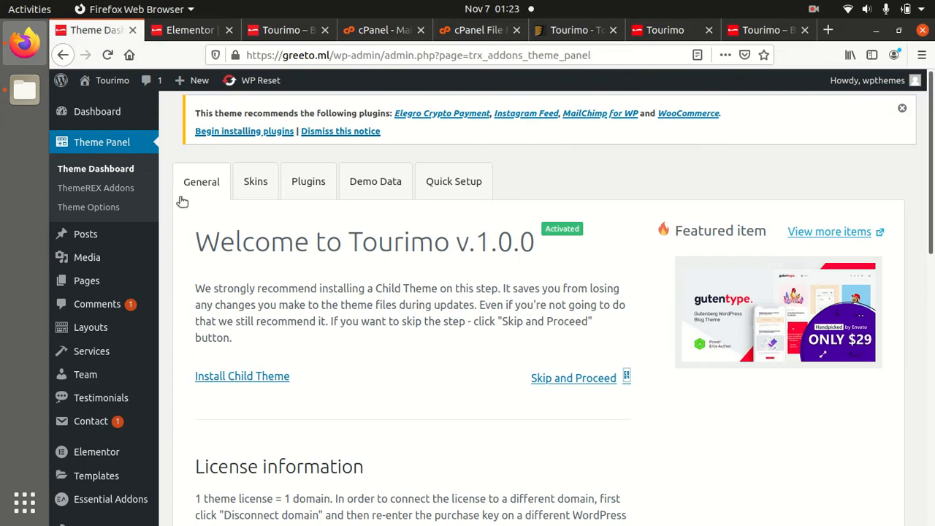
pyautogui.click(308, 183)
pyautogui.scroll(-3, 329, 253)
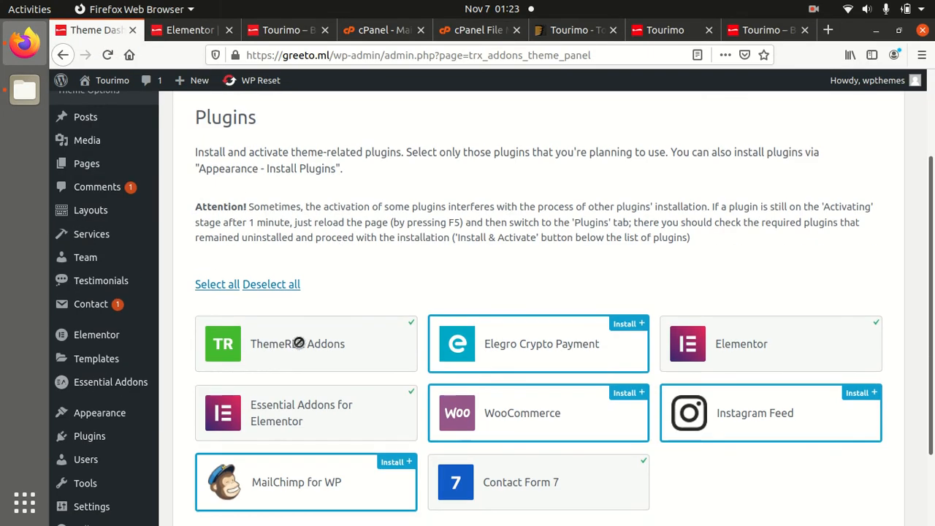
pyautogui.scroll(-2, 306, 344)
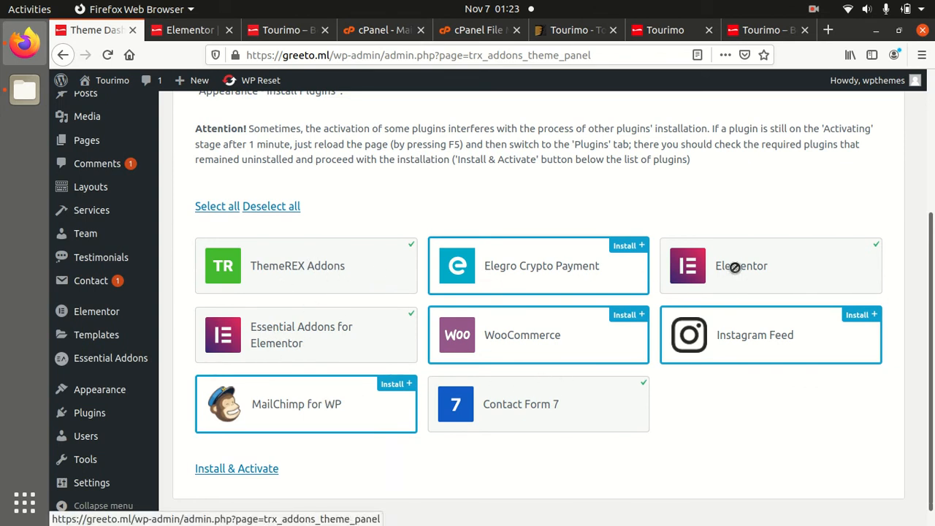
pyautogui.scroll(-1, 334, 347)
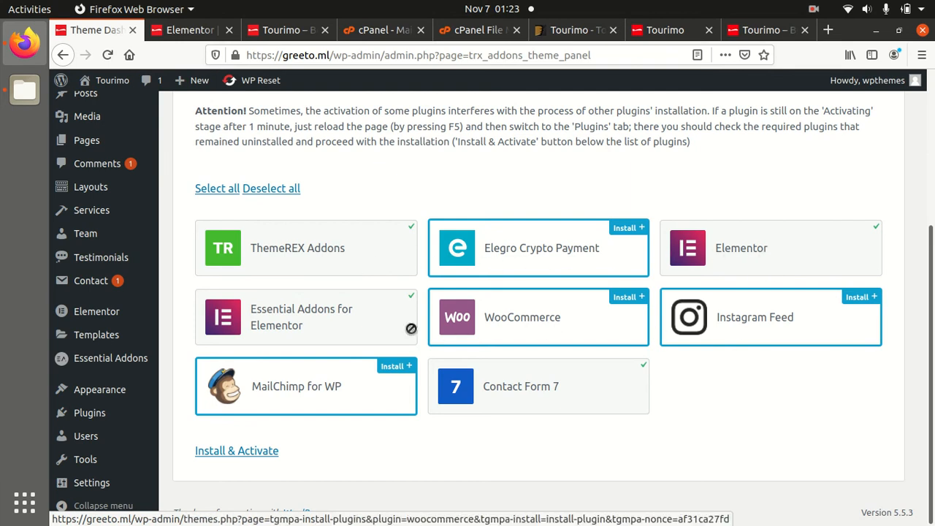
pyautogui.scroll(5, 394, 328)
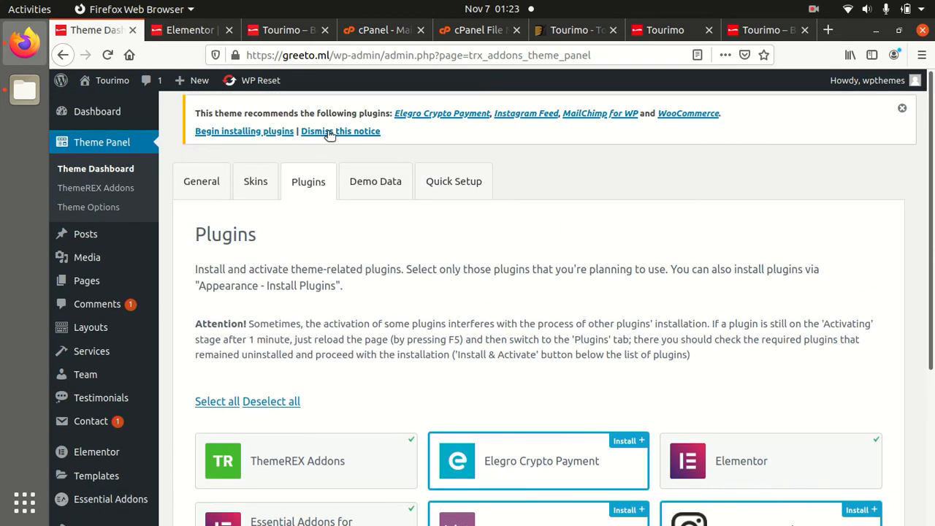
# Return to the cPanel File Manager and open the greeto.ml/wp-content/plugins folder
pyautogui.click(486, 33)
pyautogui.click(378, 167)
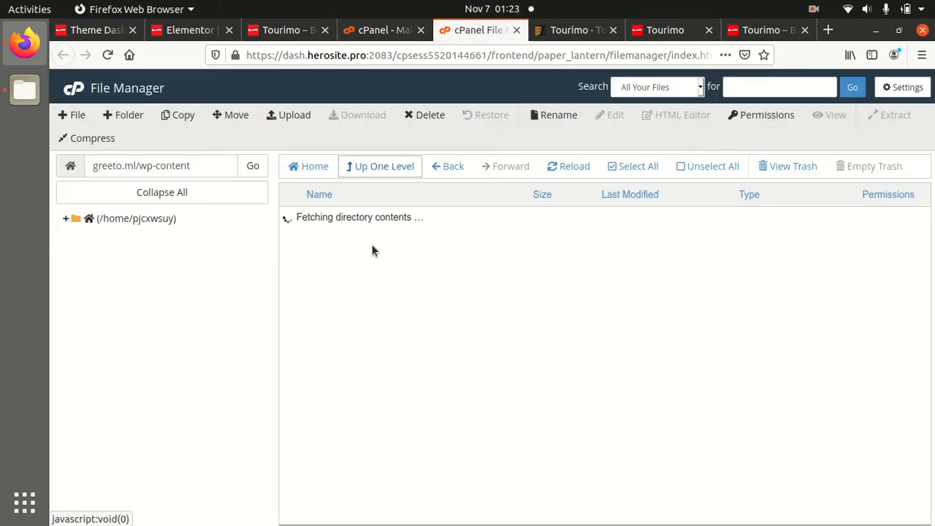
pyautogui.doubleClick(355, 220)
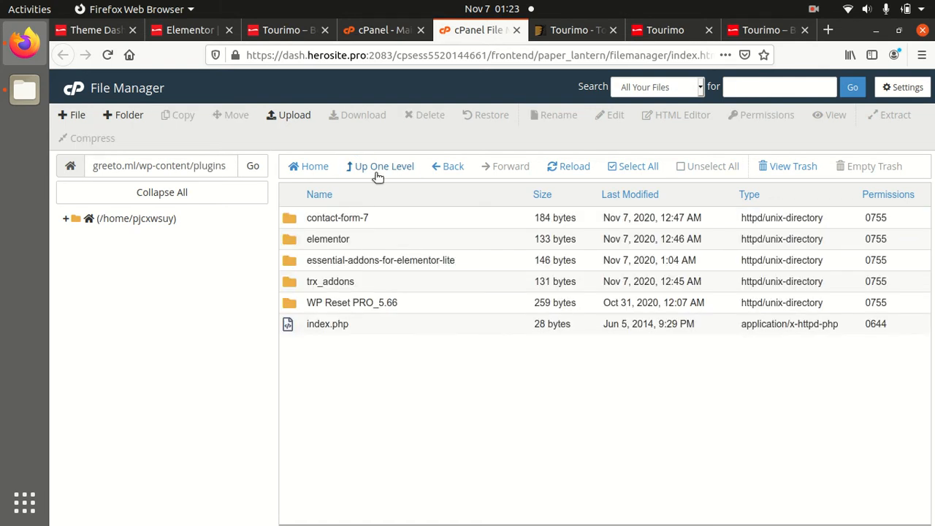
# Upload revslider.zip from the Desktop's tourimo/plugins folder to wp-content/plugins and return to the folder listing
pyautogui.click(278, 116)
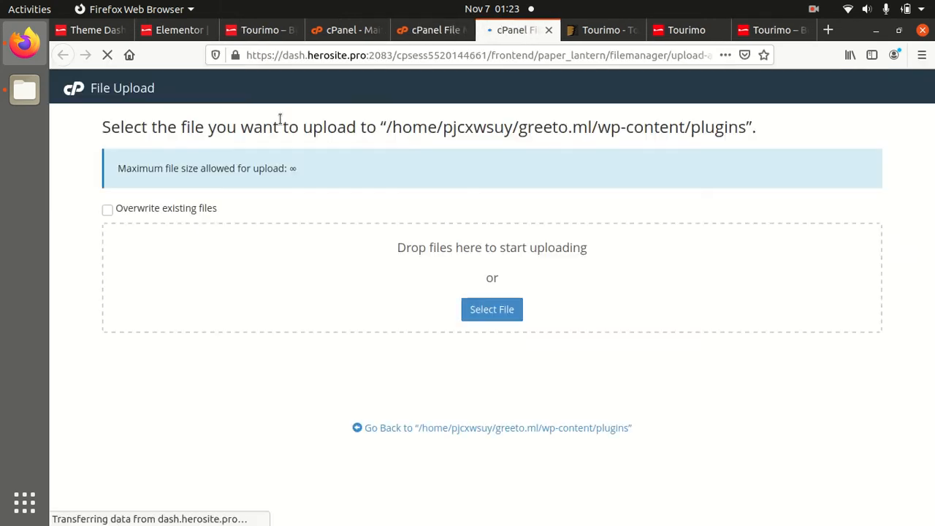
pyautogui.click(471, 312)
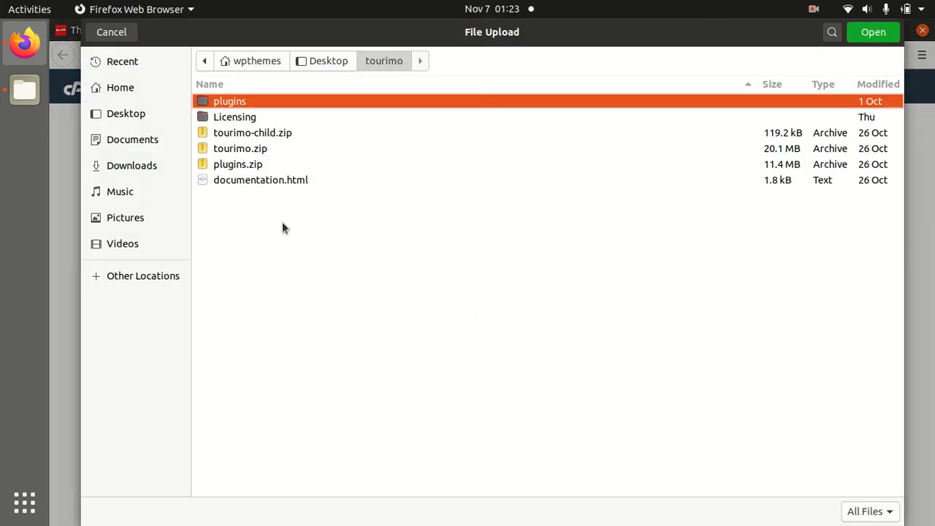
pyautogui.doubleClick(245, 102)
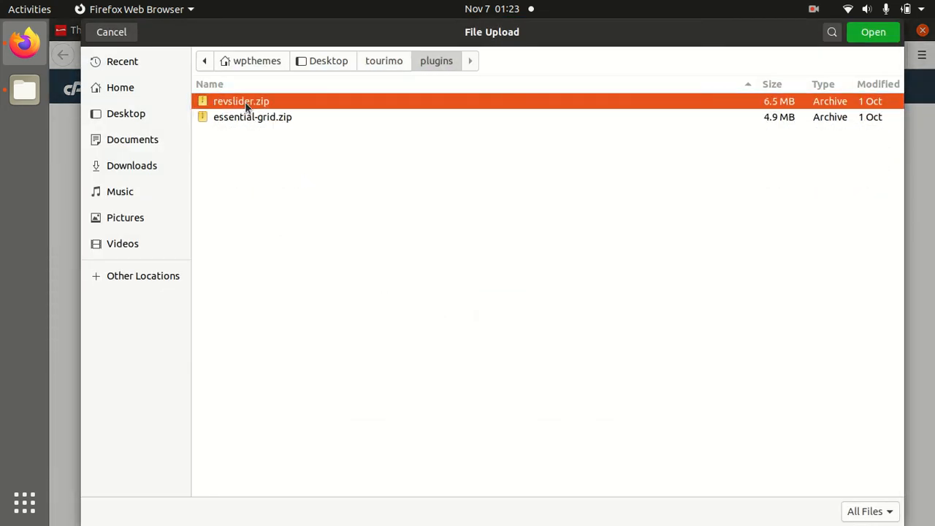
pyautogui.click(290, 117)
pyautogui.click(300, 100)
pyautogui.click(288, 117)
pyautogui.click(287, 102)
pyautogui.click(874, 32)
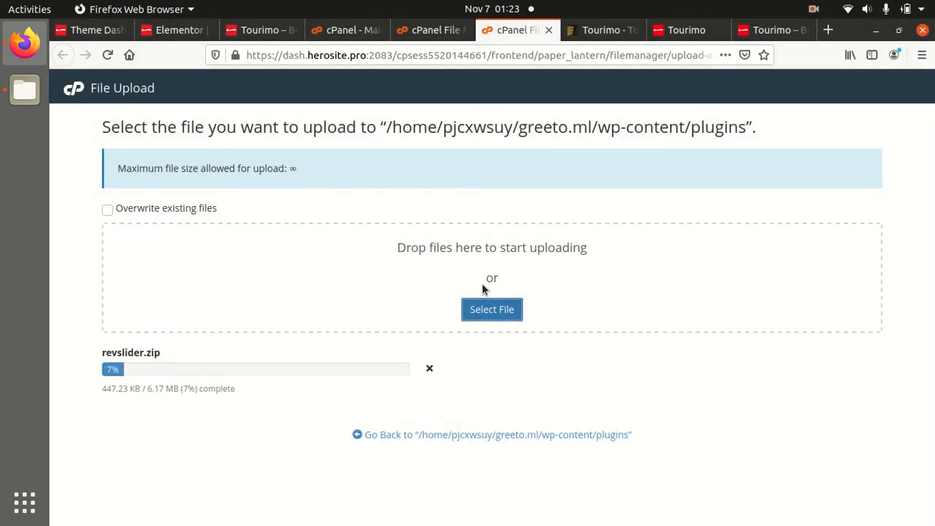
pyautogui.click(475, 437)
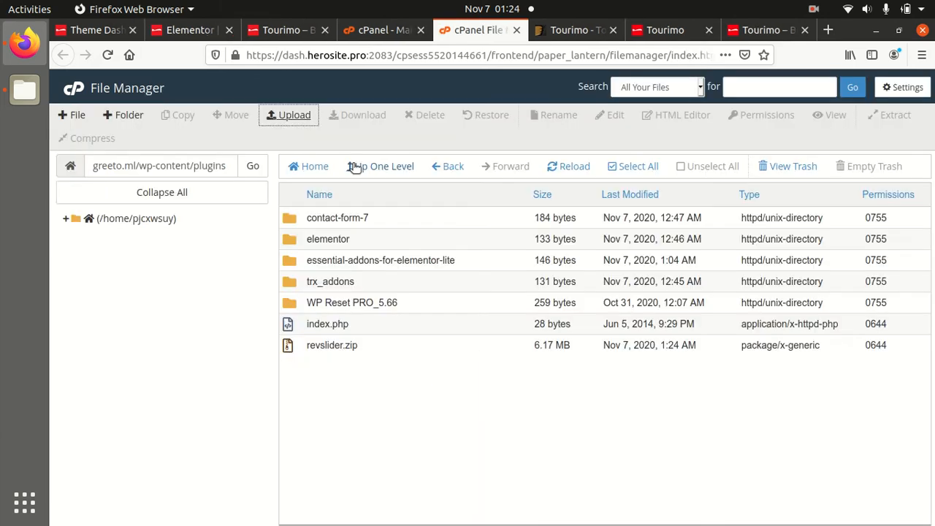
# Upload essential-grid.zip to the wp-content/plugins folder and return to the file listing once the upload completes
pyautogui.click(306, 121)
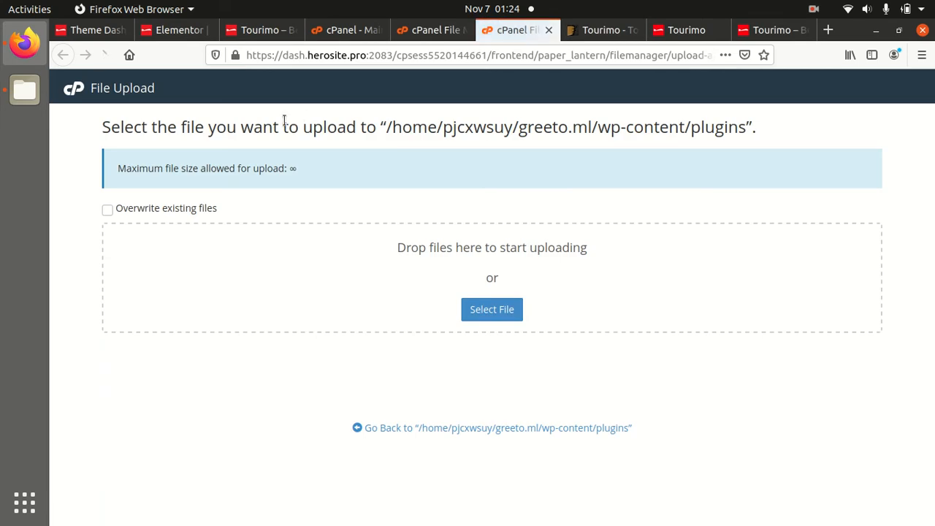
pyautogui.click(494, 309)
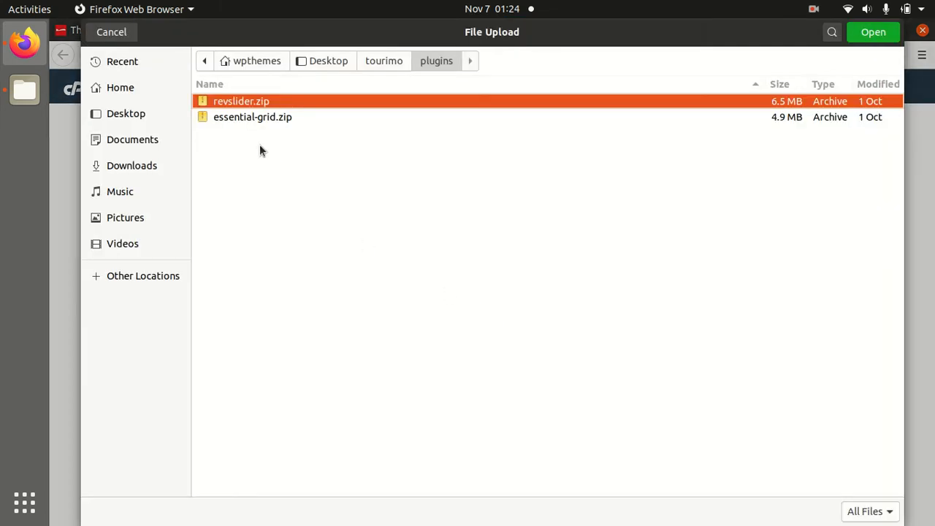
pyautogui.click(244, 121)
pyautogui.click(874, 33)
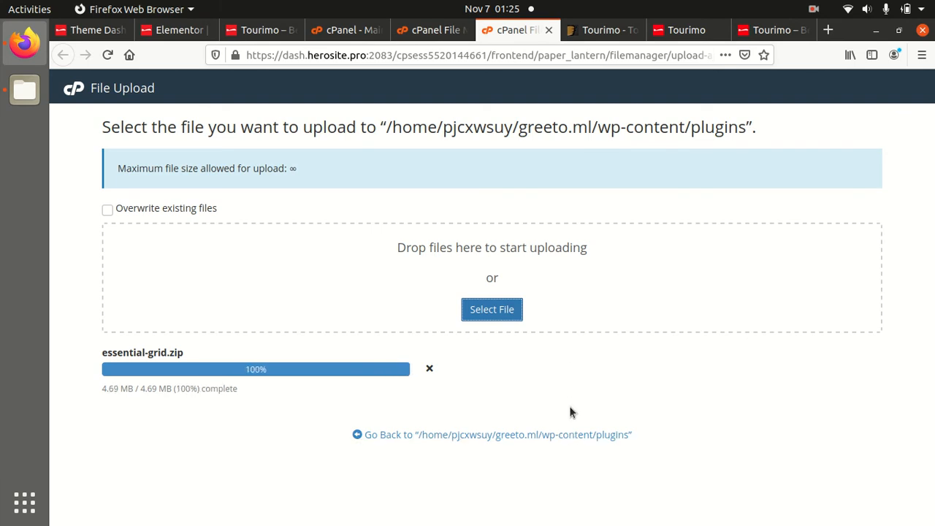
pyautogui.click(539, 436)
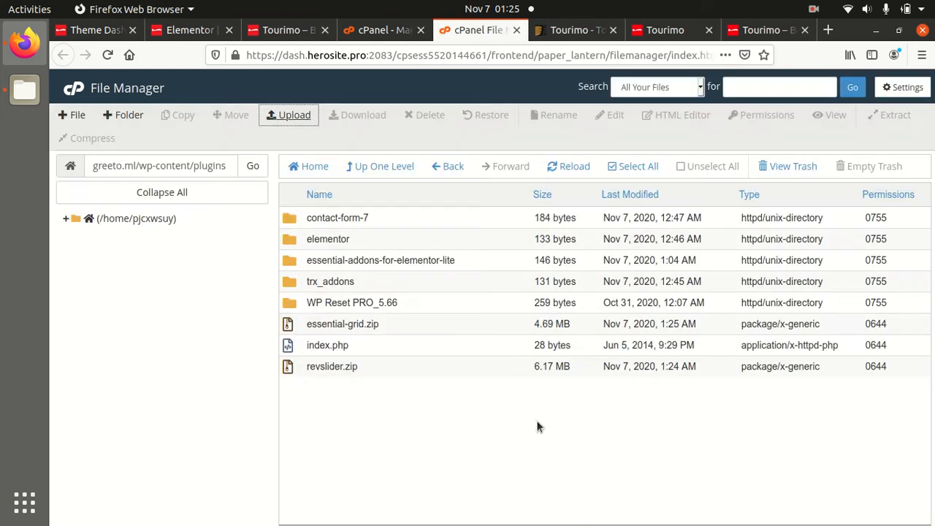
# Extract essential-grid.zip into /greeto.ml/wp-content/plugins and close the extraction results
pyautogui.click(383, 326)
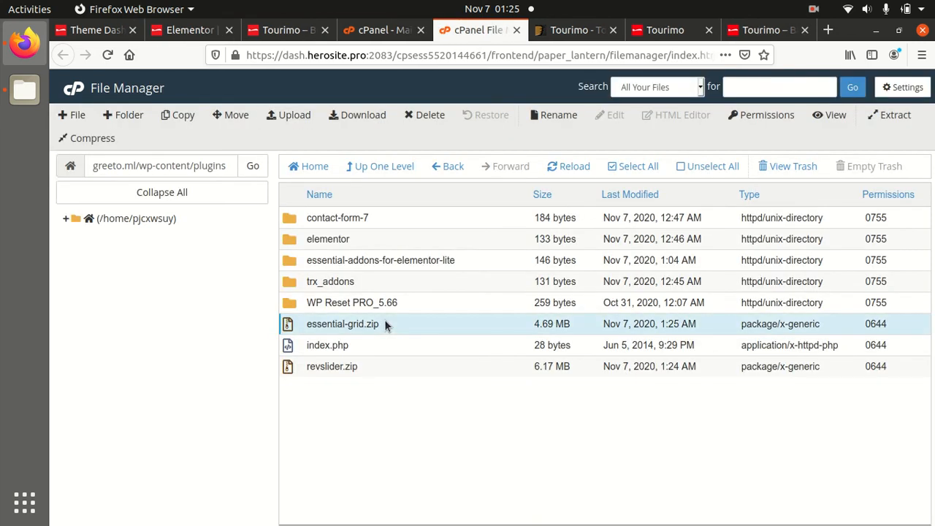
pyautogui.rightClick(385, 324)
pyautogui.click(426, 474)
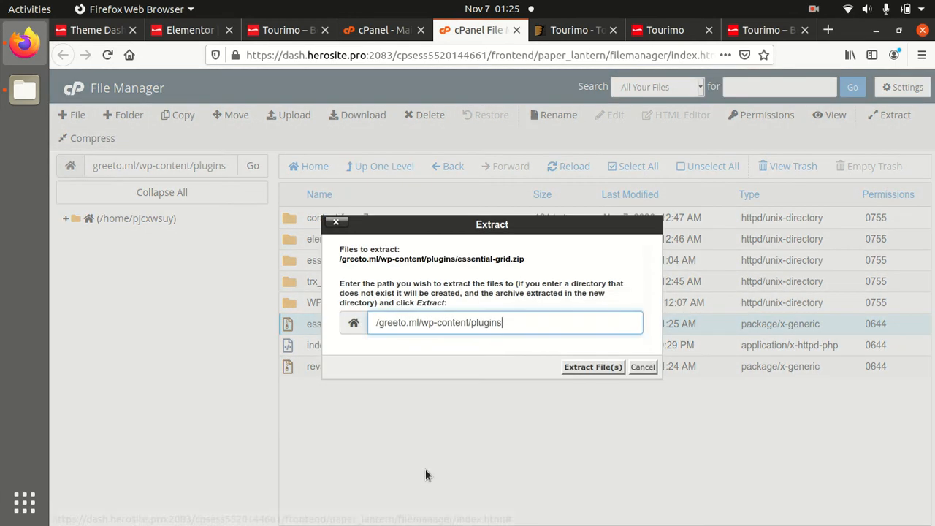
pyautogui.click(574, 369)
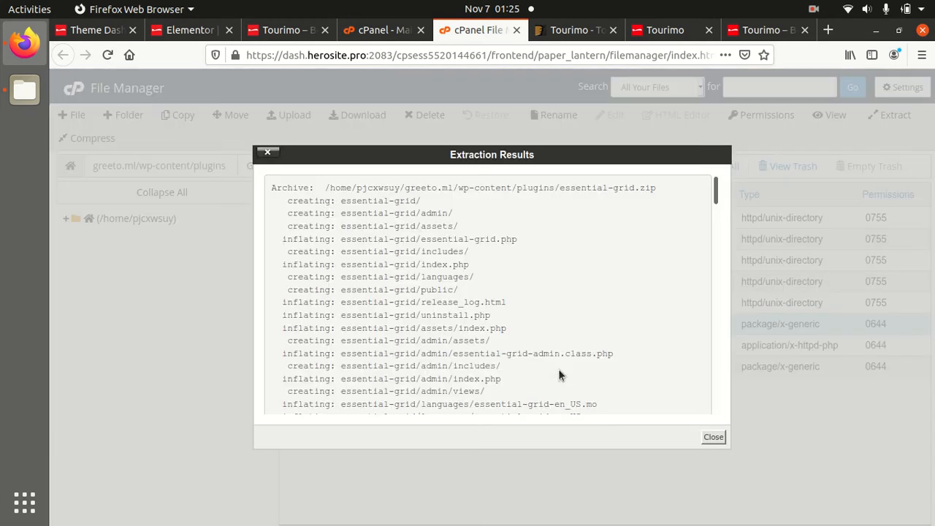
pyautogui.click(713, 437)
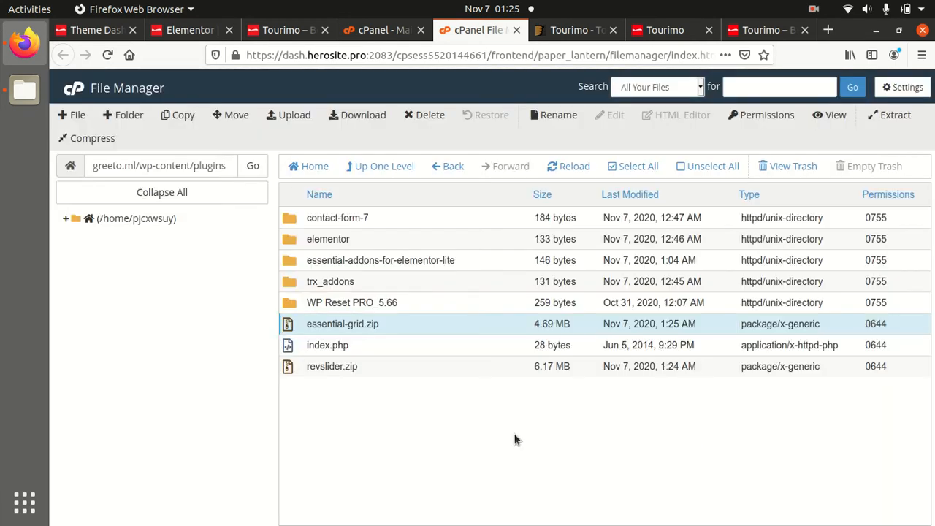
# Extract revslider.zip into /greeto.ml/wp-content/plugins and close the extraction results
pyautogui.click(342, 365)
pyautogui.rightClick(360, 371)
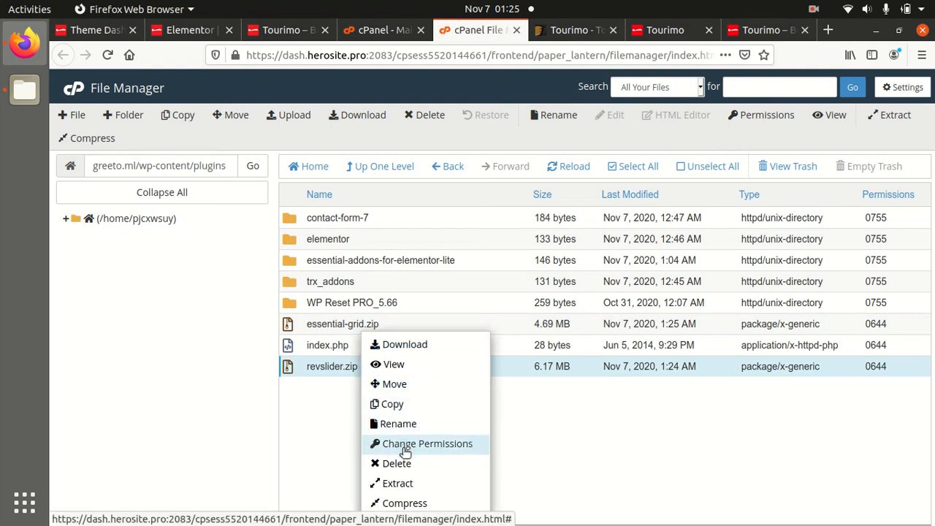
pyautogui.click(398, 485)
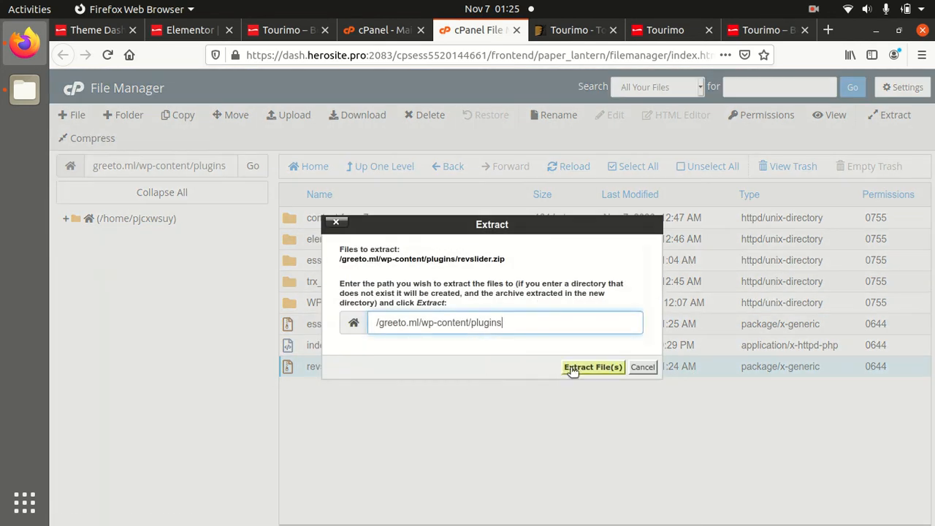
pyautogui.click(581, 367)
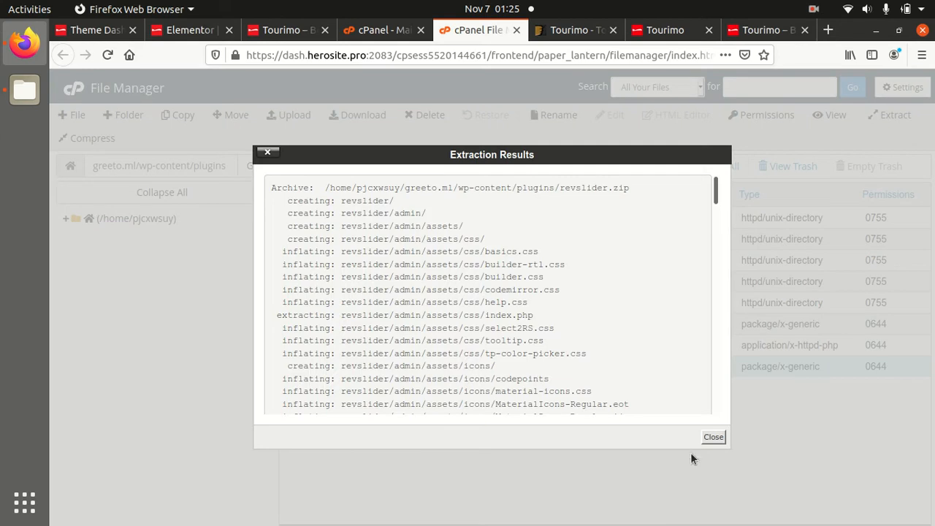
pyautogui.click(713, 437)
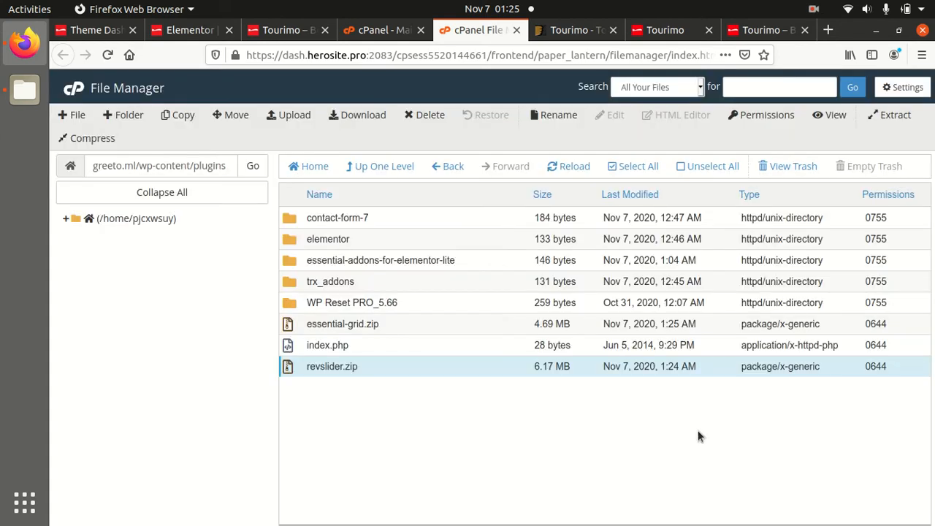
# Reload the plugins folder listing and check for the extracted essential-grid and revslider folders
pyautogui.click(553, 171)
pyautogui.click(350, 282)
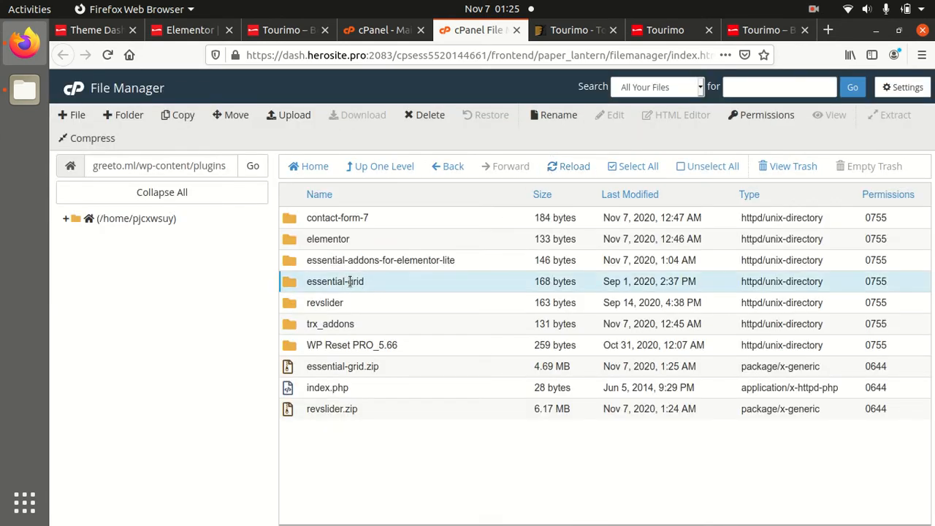
pyautogui.click(355, 307)
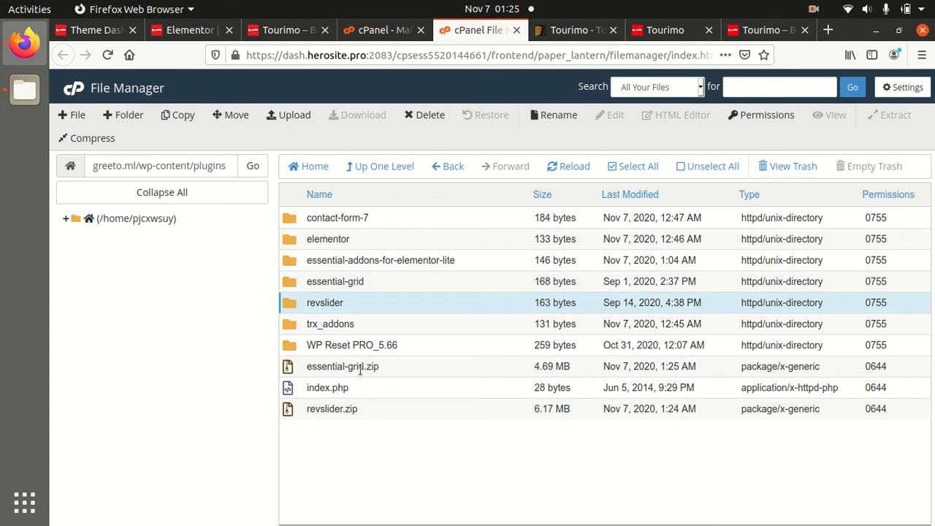
# Delete the essential-grid.zip and revslider.zip archives from the wp-content/plugins folder
pyautogui.click(360, 369)
pyautogui.keyDown('ctrl'); pyautogui.click(343, 410); pyautogui.keyUp('ctrl')
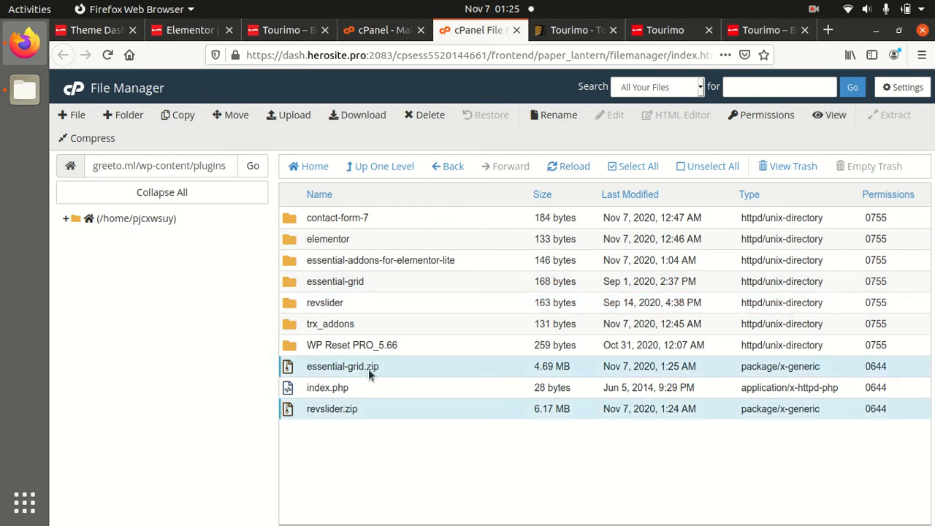
pyautogui.click(421, 119)
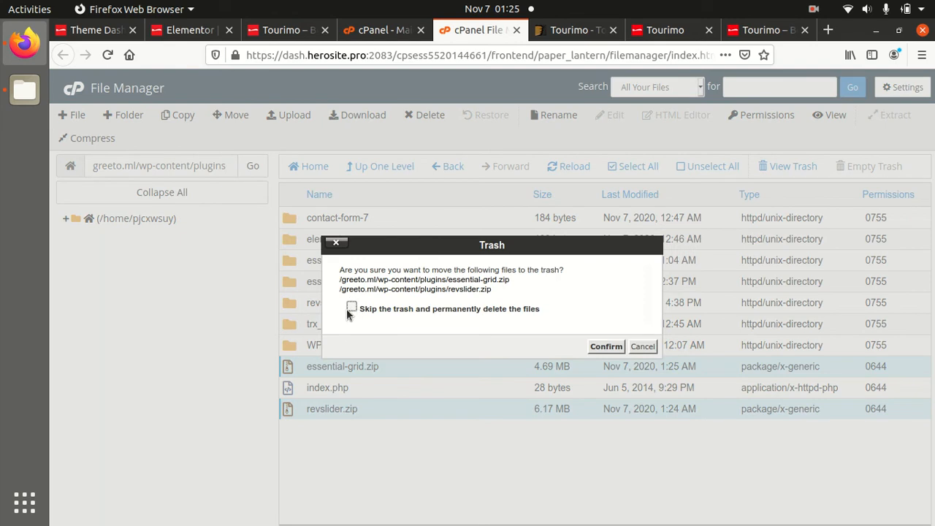
pyautogui.click(590, 349)
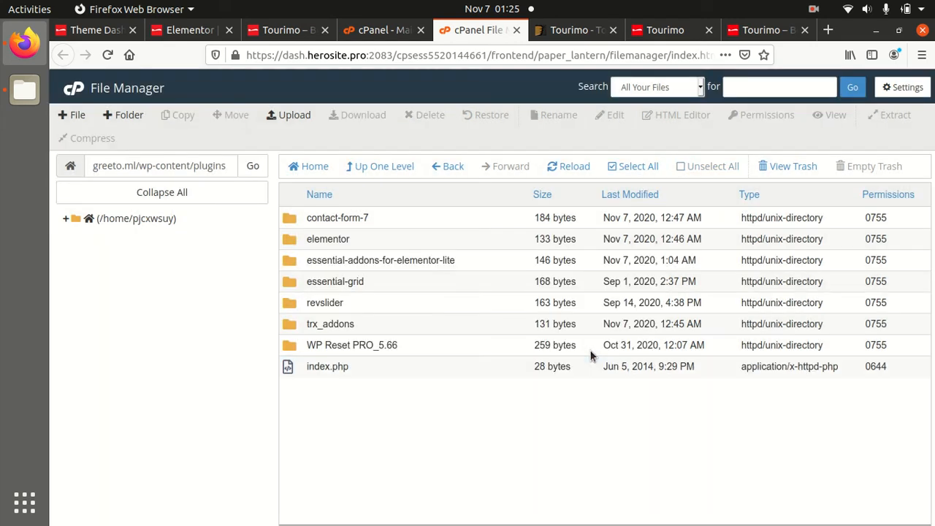
# Switch to the greeto.ml WordPress admin and activate the installed Essential Grid and Slider Revolution plugins
pyautogui.click(102, 30)
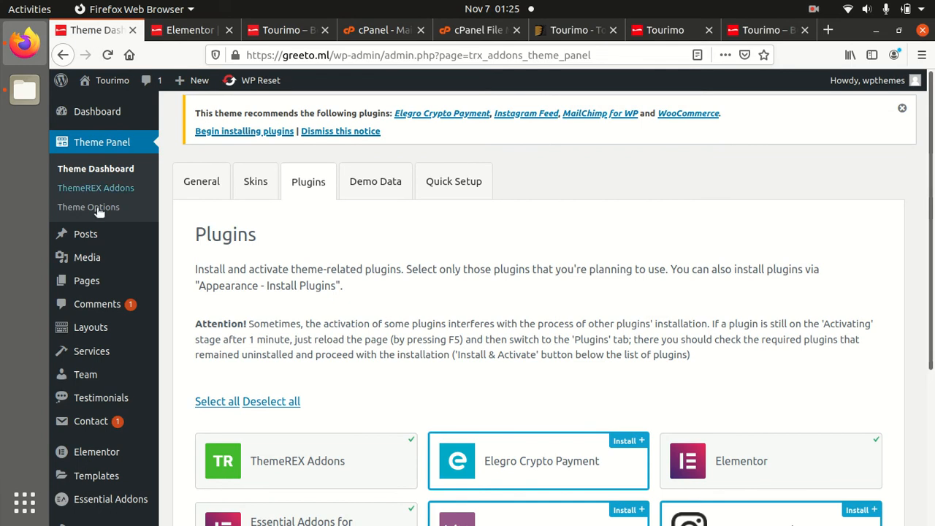
pyautogui.scroll(-3, 81, 365)
pyautogui.moveTo(90, 414)
pyautogui.click(204, 416)
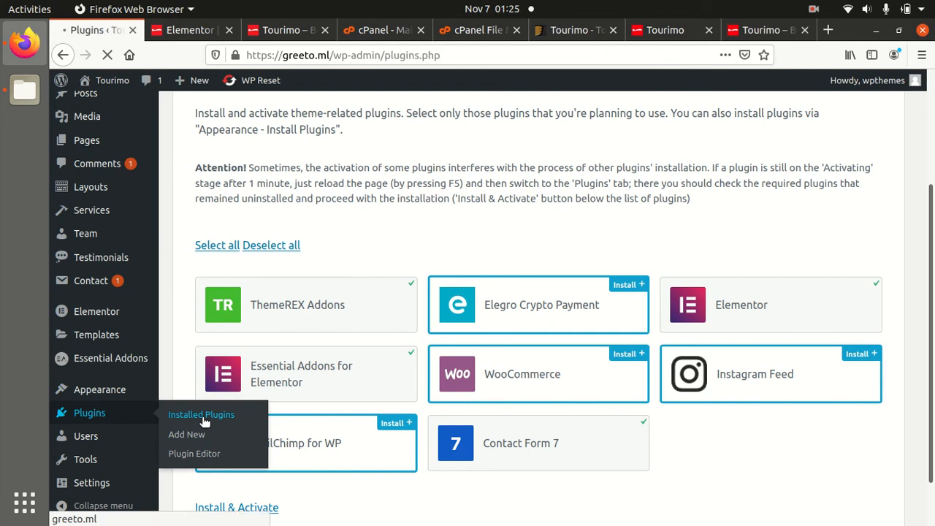
pyautogui.scroll(-1, 252, 369)
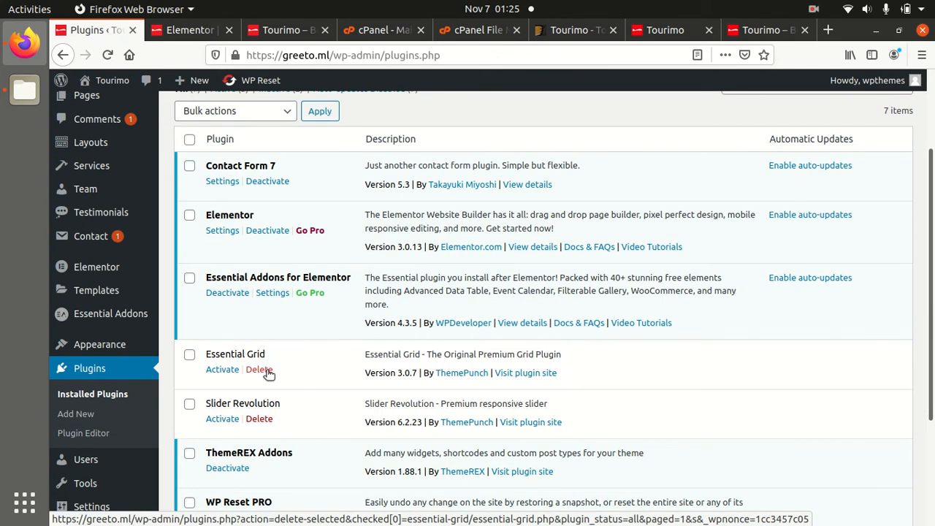
pyautogui.scroll(-2, 248, 366)
pyautogui.click(221, 331)
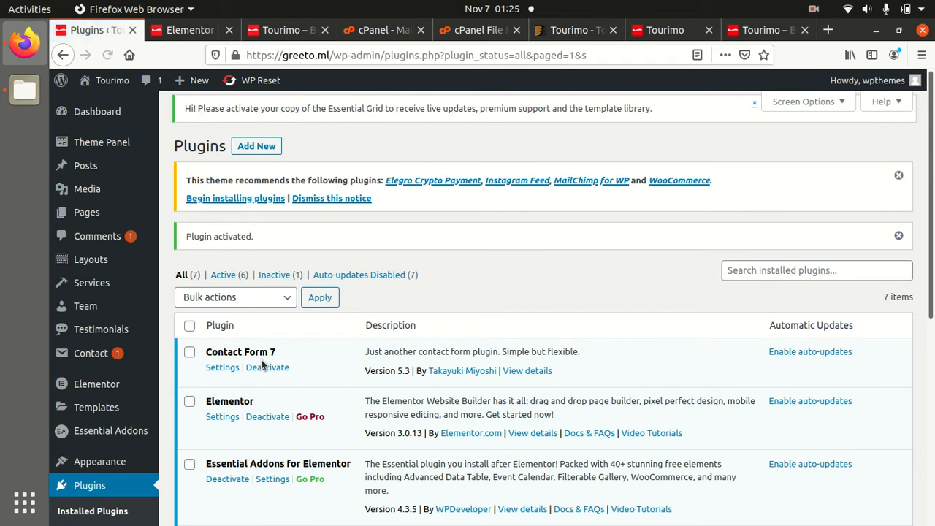
pyautogui.scroll(-5, 262, 365)
pyautogui.click(223, 263)
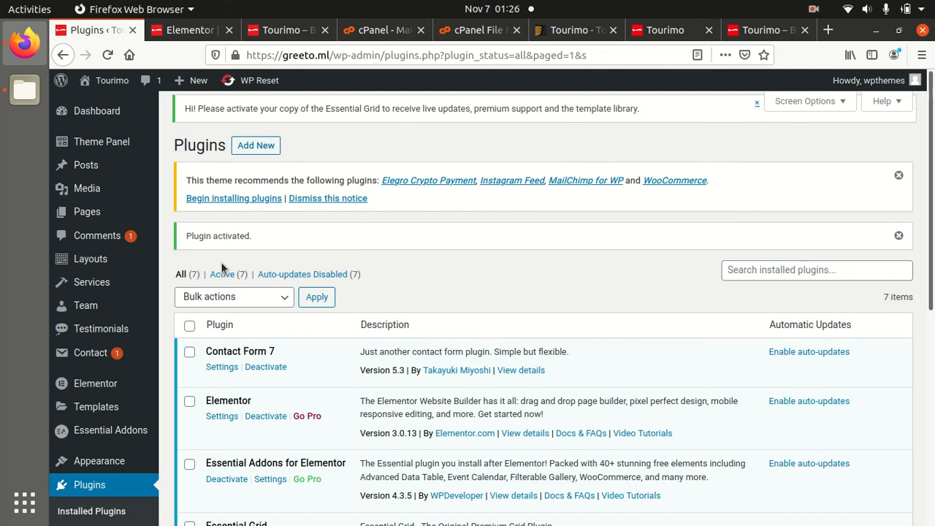
# Open Slider Revolution and look through its overview page for existing modules
pyautogui.scroll(-5, 80, 384)
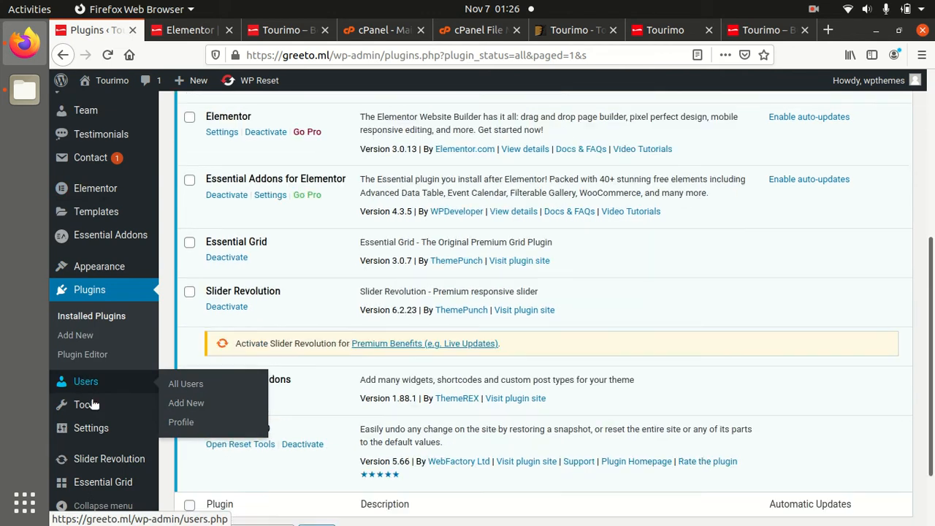
pyautogui.click(104, 465)
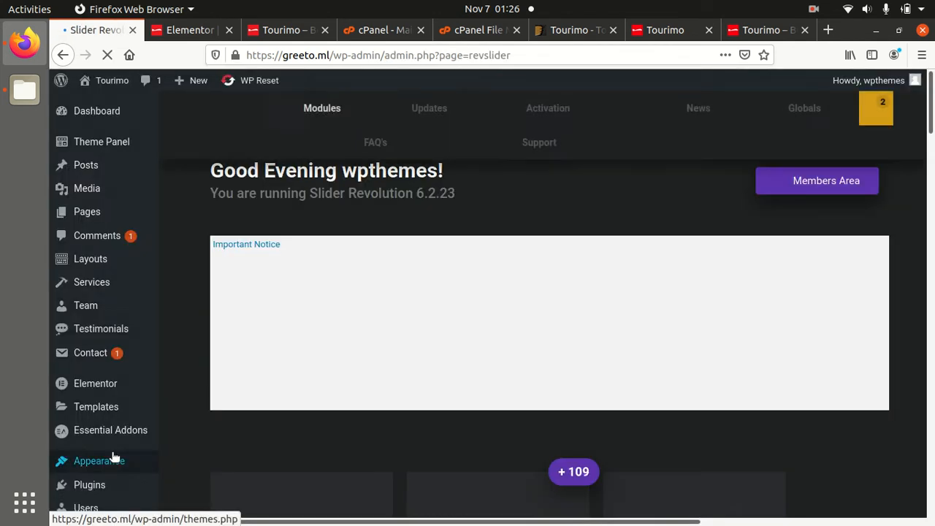
pyautogui.scroll(-5, 409, 339)
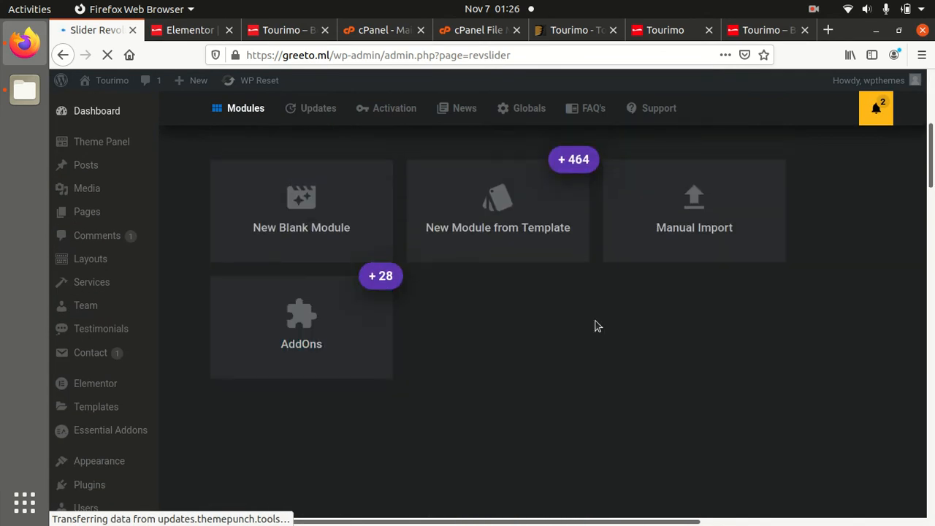
pyautogui.scroll(-7, 417, 365)
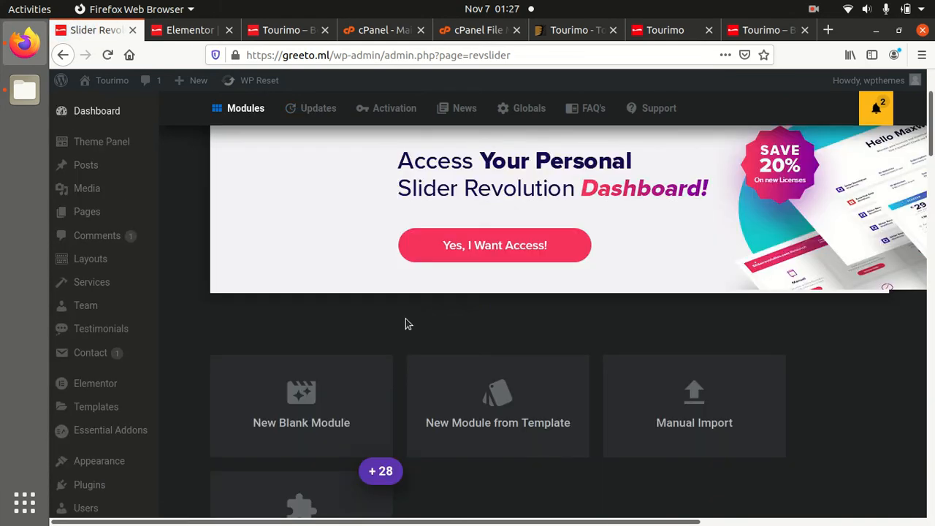
pyautogui.scroll(3, 195, 242)
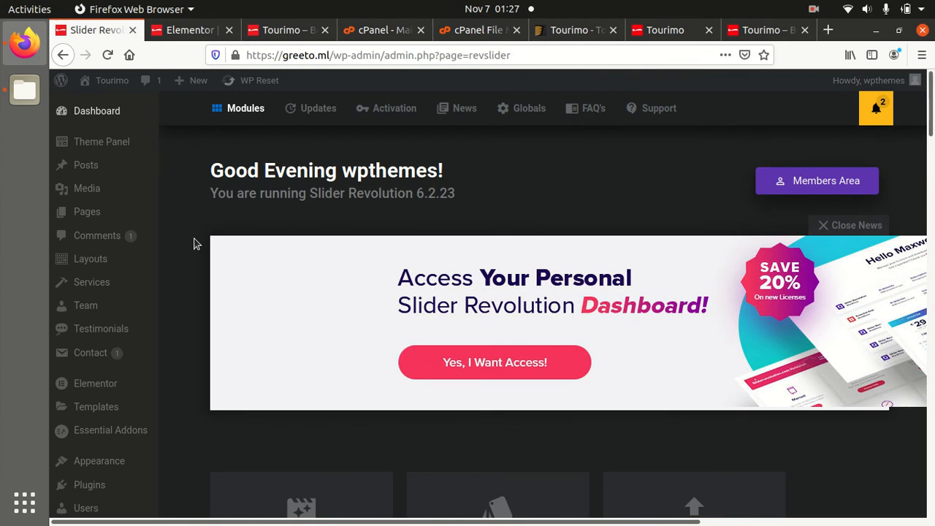
# Open the Demo Data import section of the Theme Dashboard
pyautogui.moveTo(99, 82)
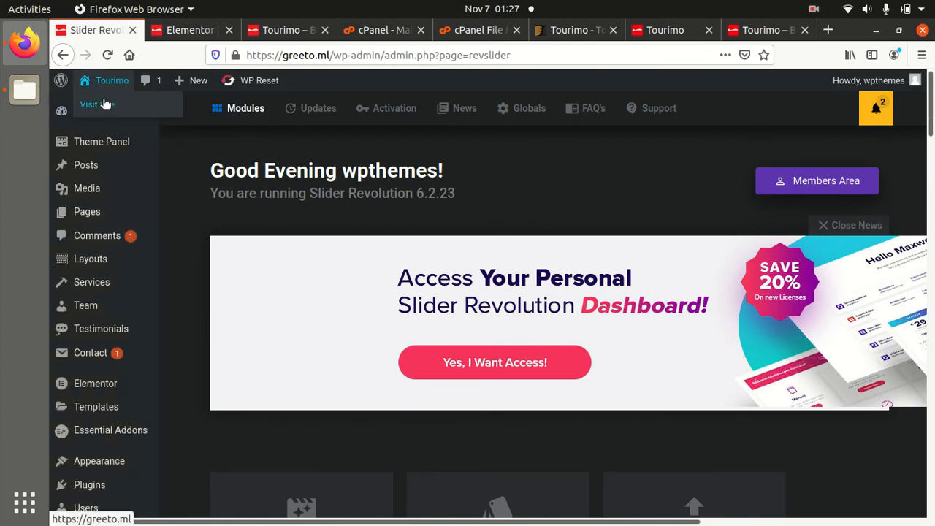
pyautogui.moveTo(87, 140)
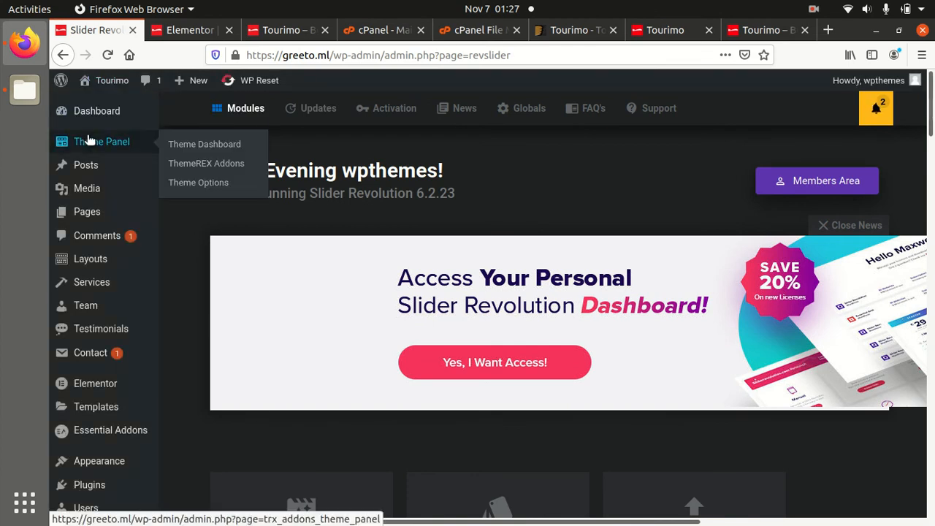
pyautogui.click(93, 113)
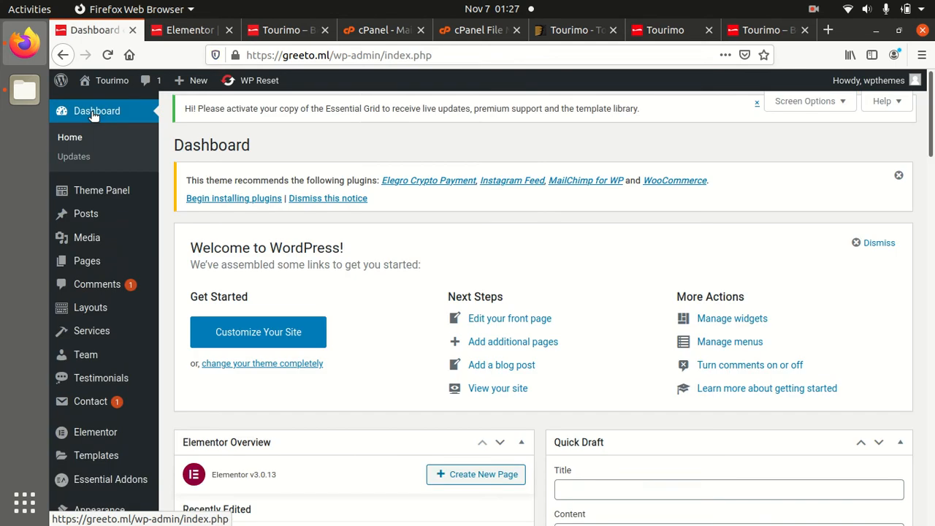
pyautogui.moveTo(98, 190)
pyautogui.click(194, 193)
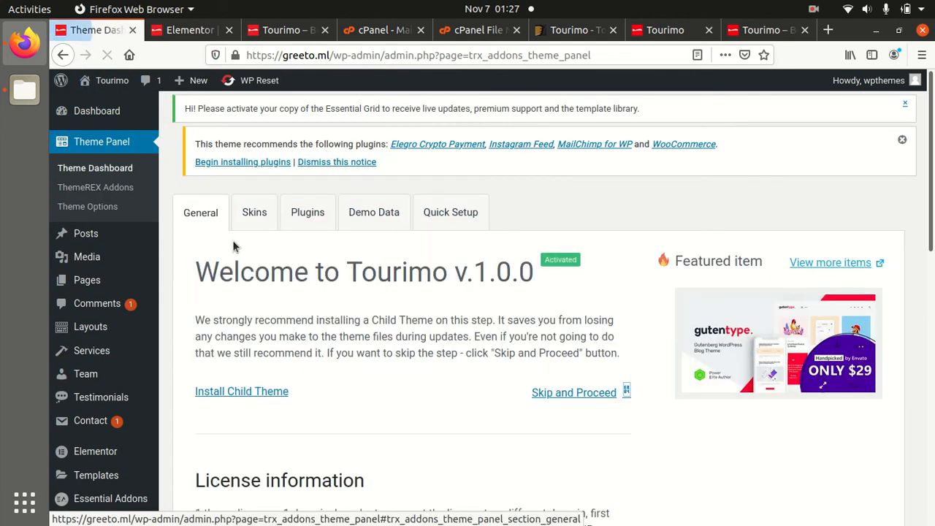
pyautogui.click(375, 222)
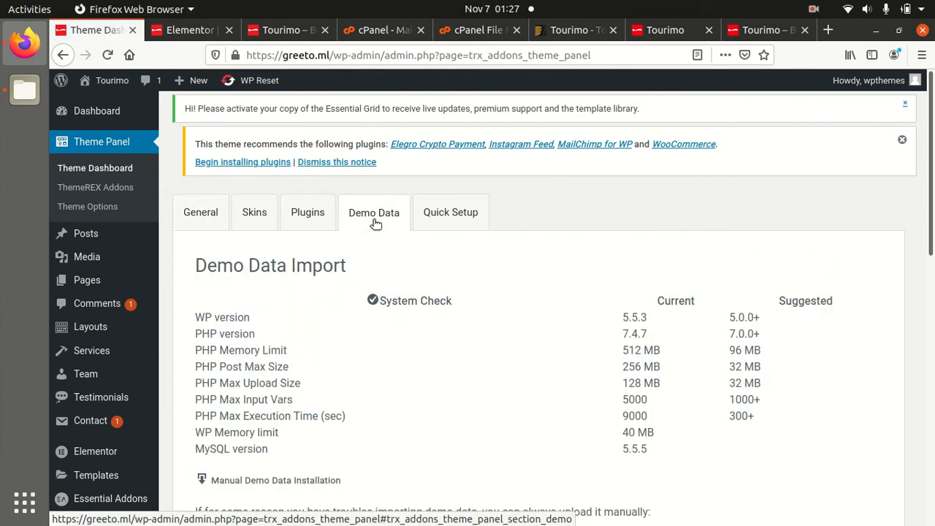
# Run a partial demo data import with only Import Revolution Sliders selected
pyautogui.scroll(-5, 368, 301)
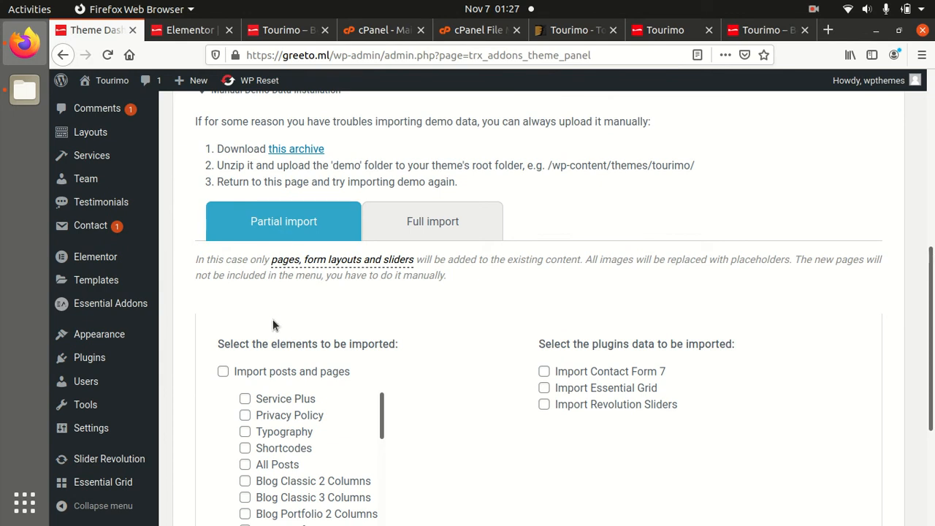
pyautogui.scroll(-3, 450, 365)
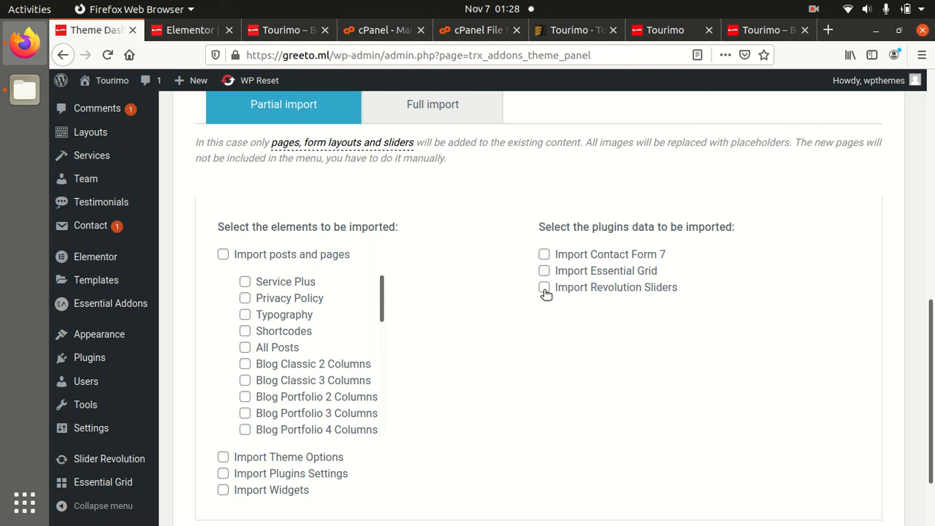
pyautogui.scroll(-2, 545, 296)
pyautogui.scroll(3, 537, 301)
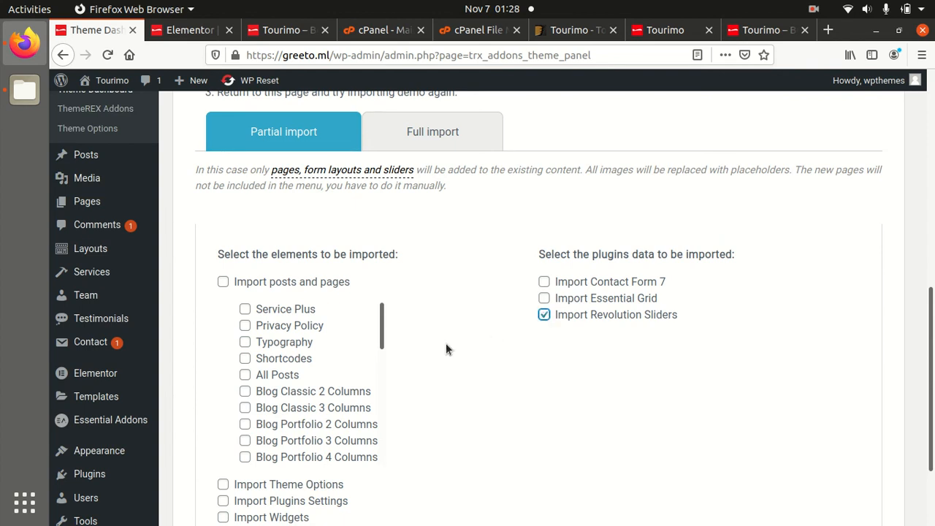
pyautogui.scroll(-3, 445, 345)
pyautogui.scroll(3, 446, 348)
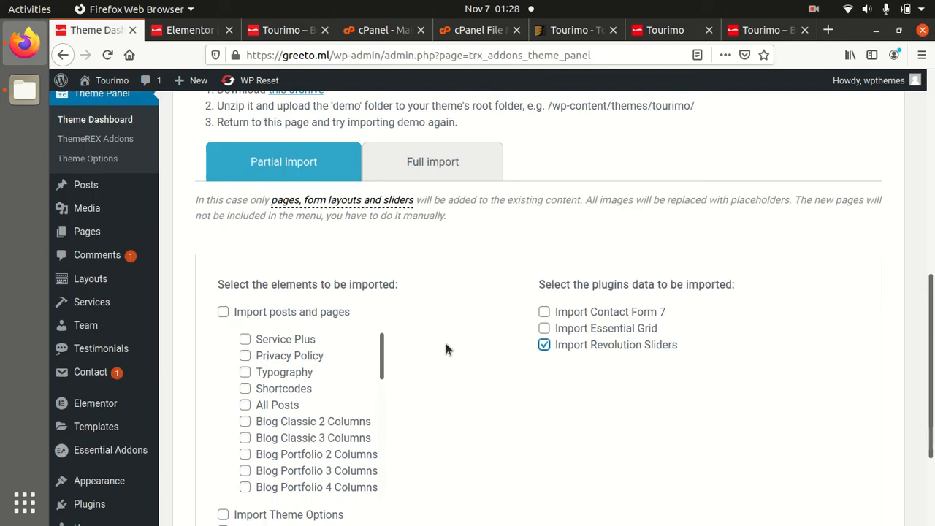
pyautogui.scroll(-3, 468, 351)
pyautogui.click(793, 450)
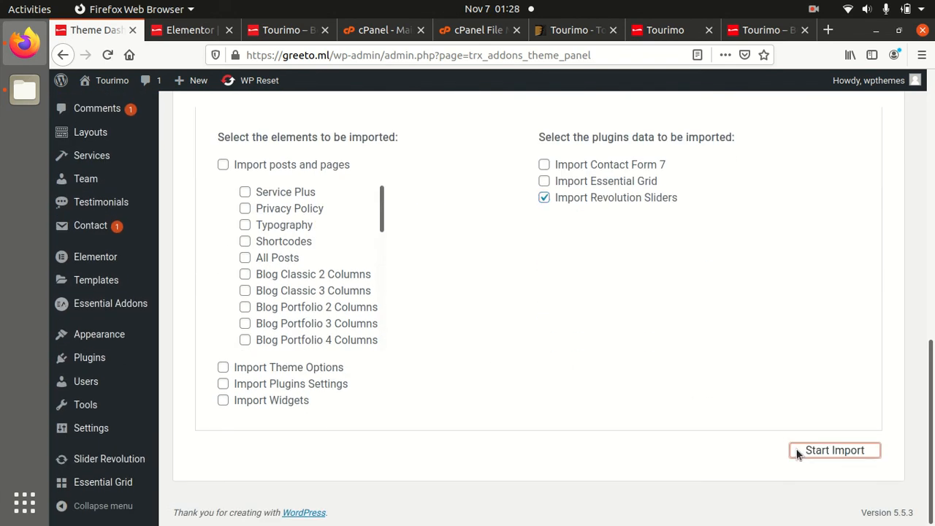
pyautogui.click(819, 453)
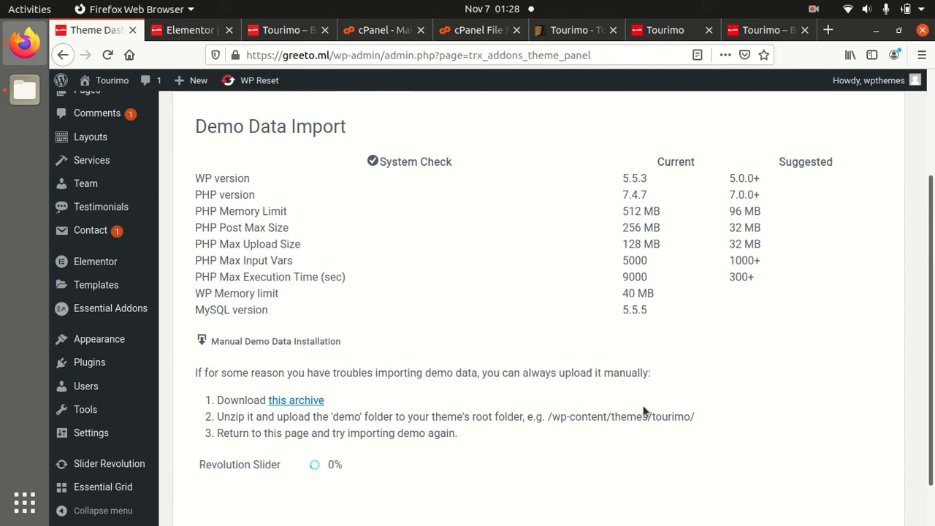
pyautogui.scroll(-1, 644, 412)
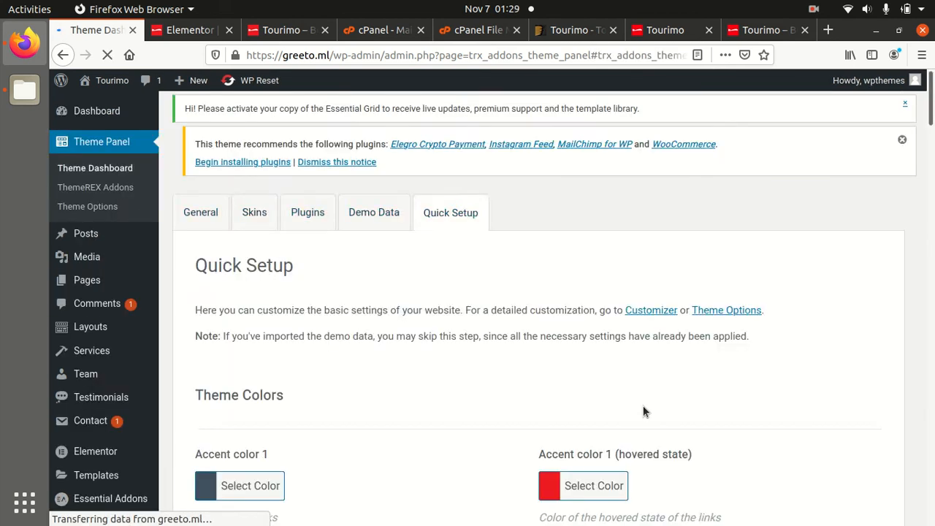
# Look through the theme's Quick Setup options for colors, logo and layout
pyautogui.scroll(-6, 537, 377)
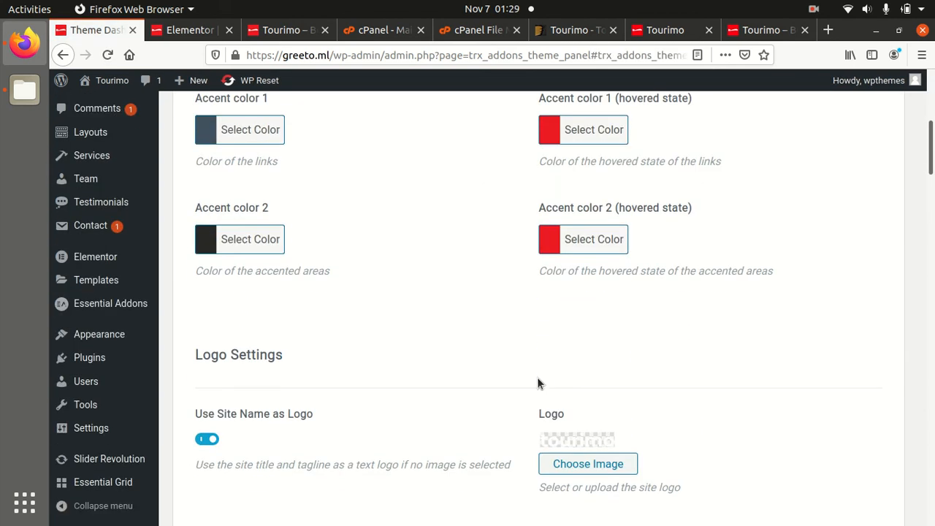
pyautogui.scroll(-5, 537, 378)
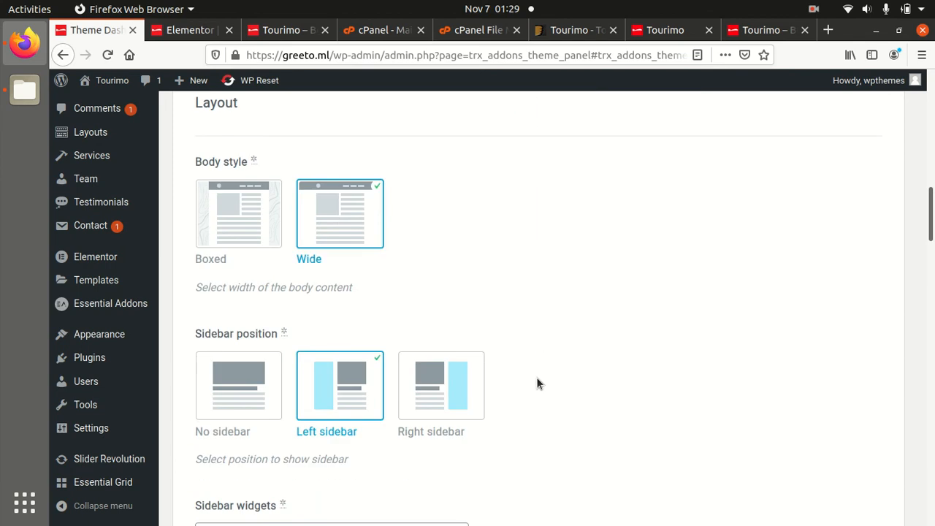
pyautogui.scroll(-4, 130, 409)
# Reopen Slider Revolution and check its modules list for the imported slider
pyautogui.click(105, 464)
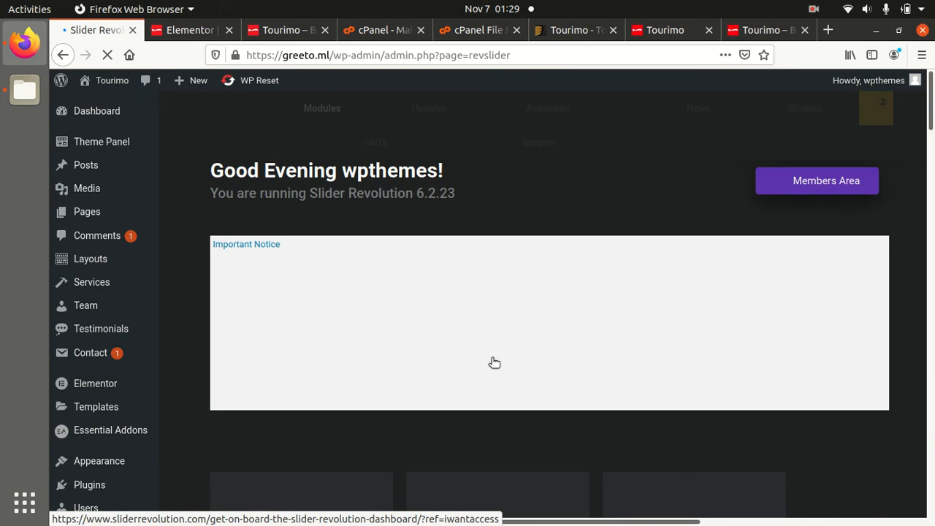
pyautogui.scroll(-10, 493, 357)
pyautogui.scroll(-1, 493, 363)
pyautogui.moveTo(295, 315)
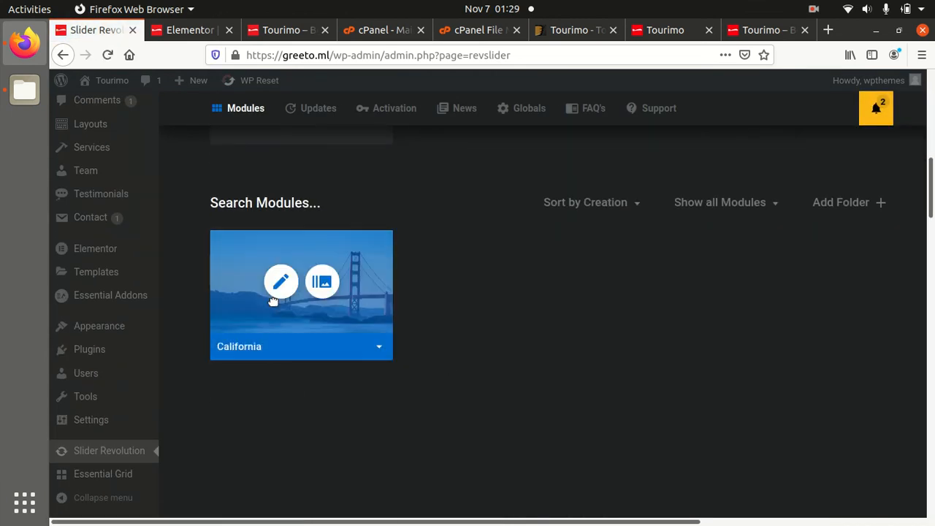
# Close the Elementor editor tab and reload the greeto.ml homepage
pyautogui.click(208, 30)
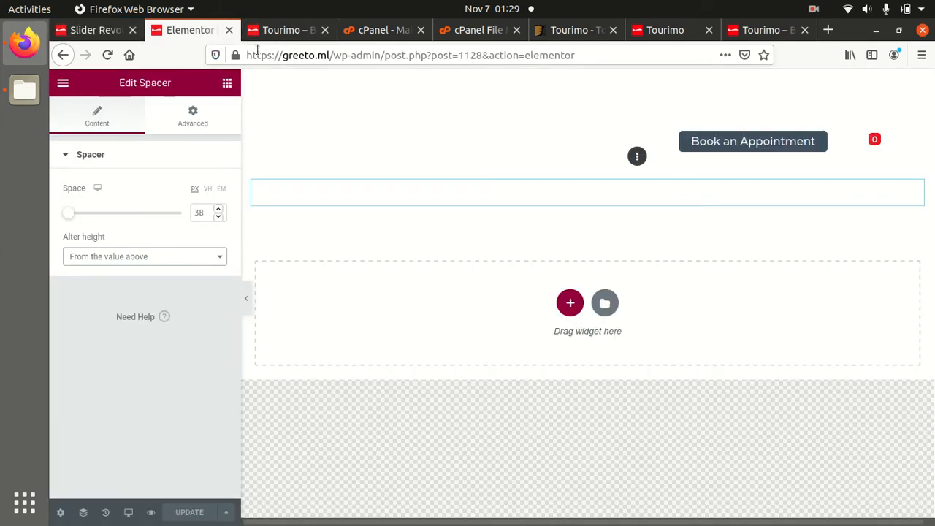
pyautogui.click(229, 30)
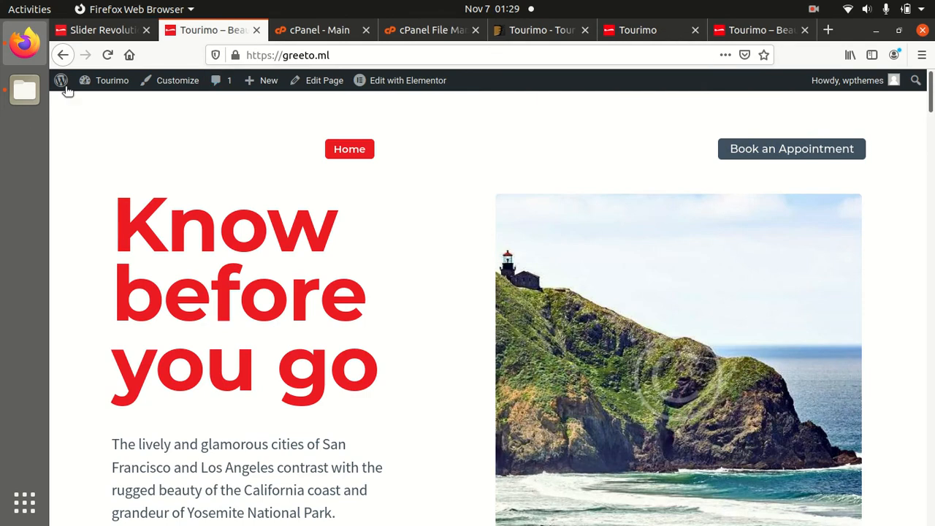
pyautogui.click(107, 55)
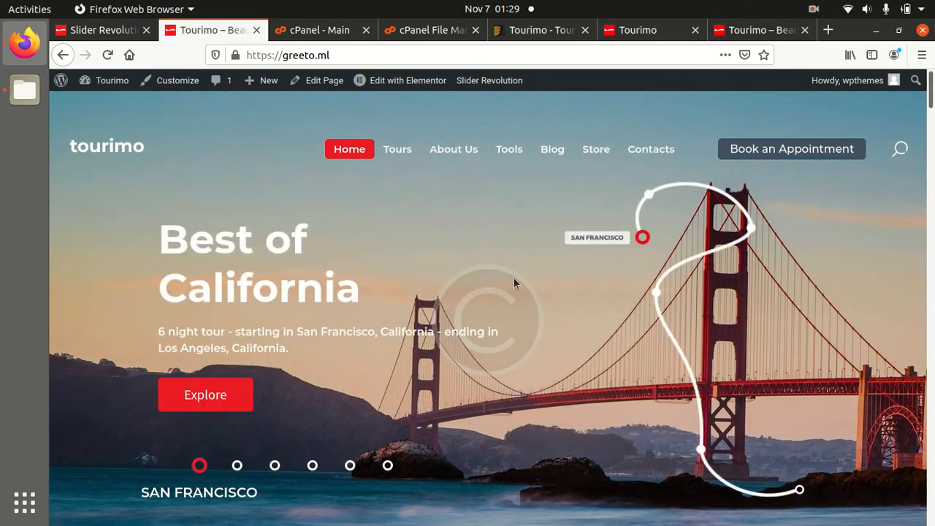
# Examine the reloaded homepage from the header slider down to the Tour highlights section
pyautogui.scroll(-3, 511, 336)
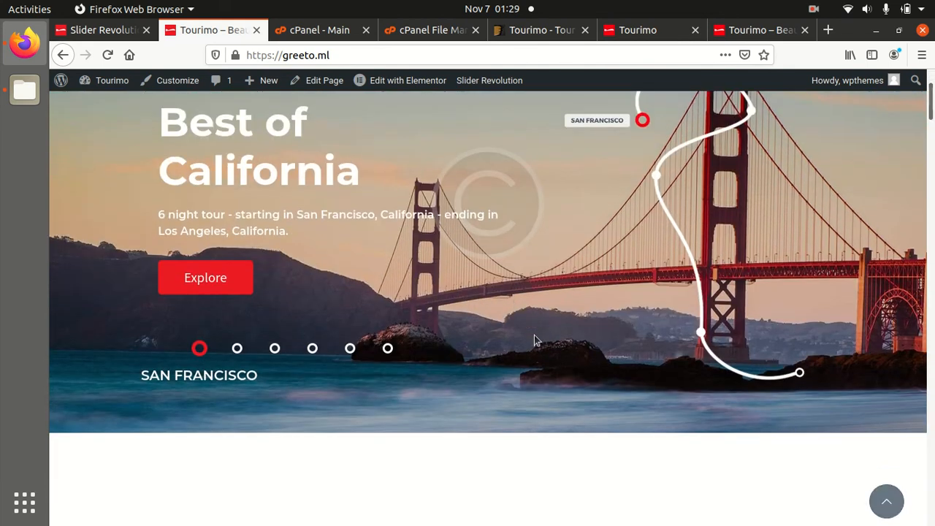
pyautogui.scroll(3, 493, 285)
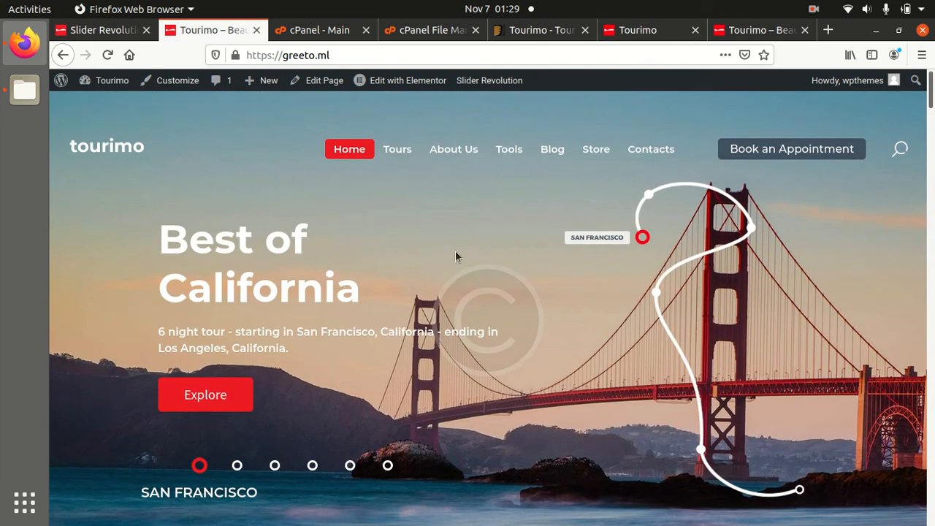
pyautogui.scroll(-6, 493, 260)
pyautogui.scroll(5, 344, 319)
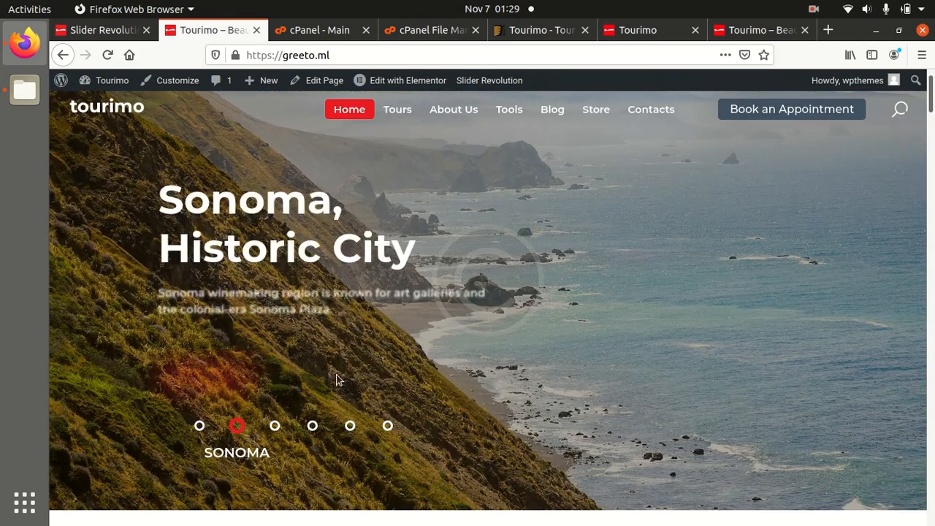
pyautogui.scroll(-15, 338, 377)
pyautogui.scroll(-12, 369, 369)
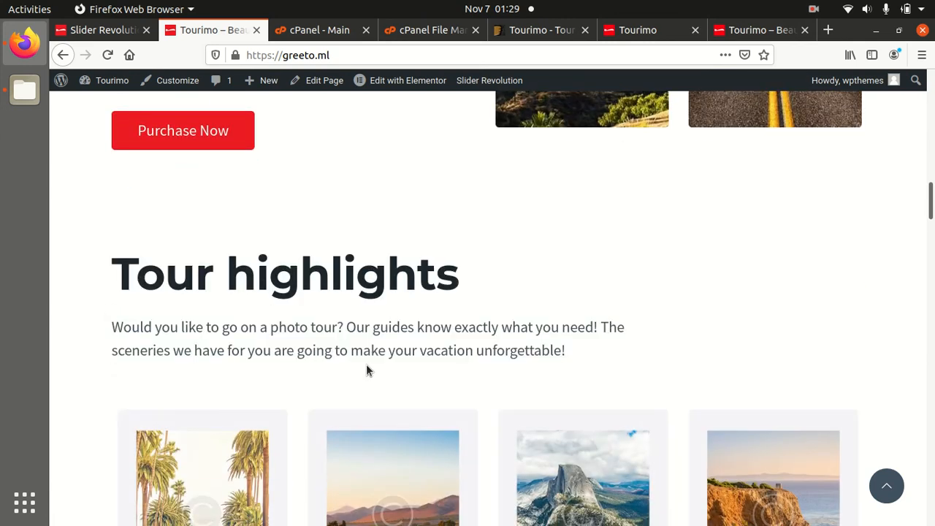
pyautogui.scroll(-10, 368, 371)
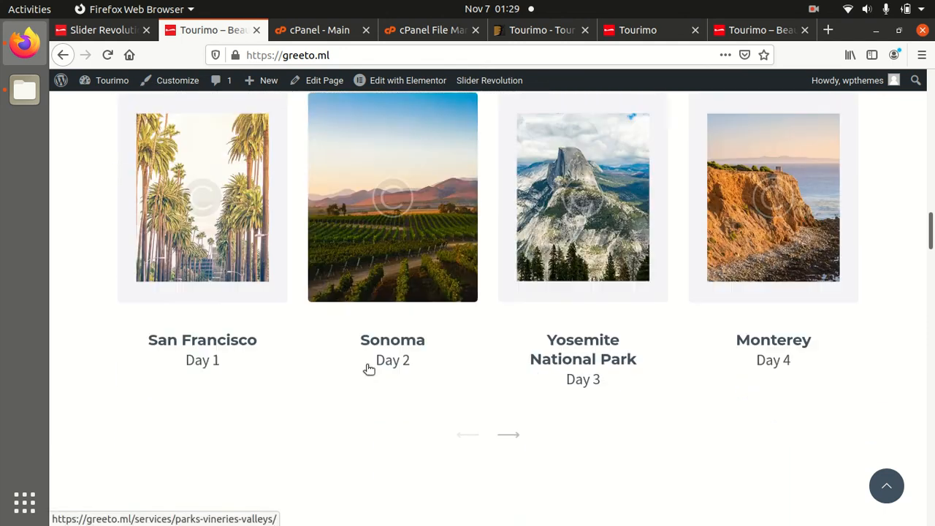
pyautogui.scroll(5, 334, 219)
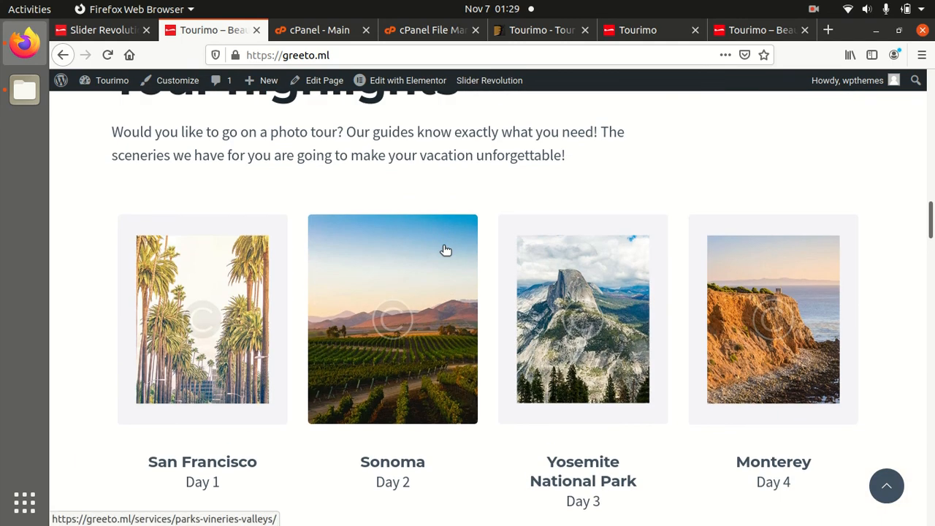
# Examine the homepage's Tour highlights, Book your tickets and testimonial sections, and return to the header slider
pyautogui.scroll(-9, 334, 329)
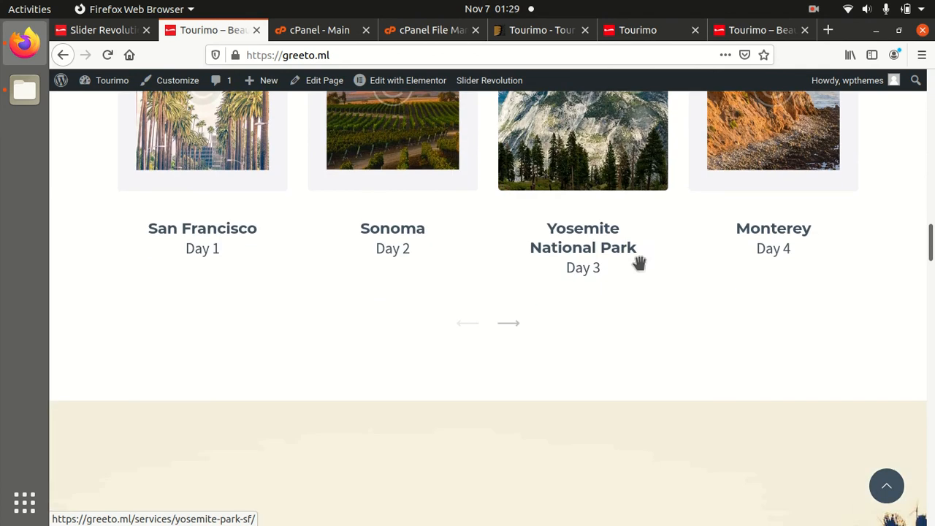
pyautogui.scroll(6, 667, 256)
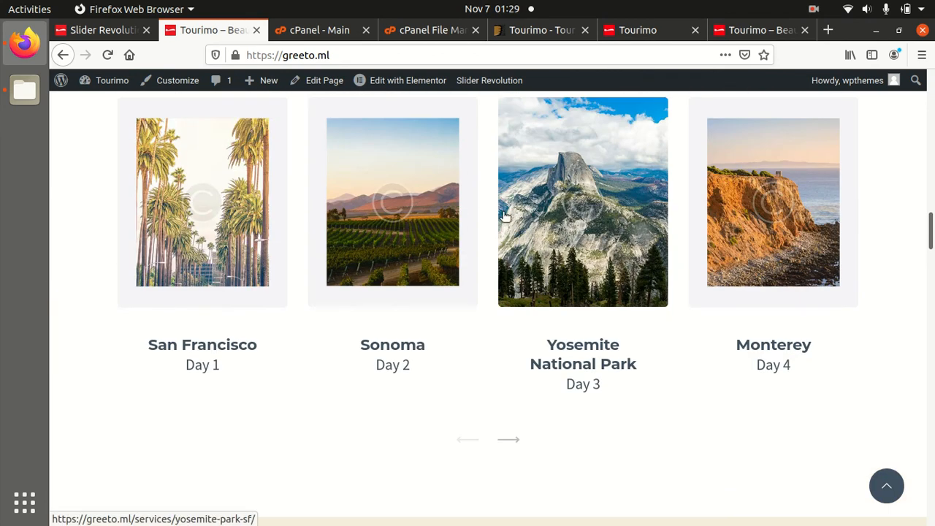
pyautogui.scroll(-11, 701, 196)
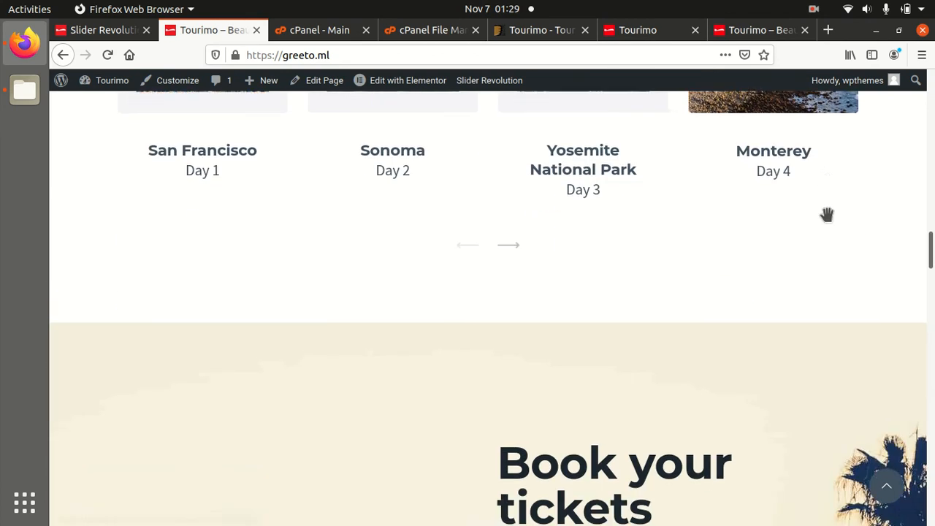
pyautogui.scroll(-4, 716, 218)
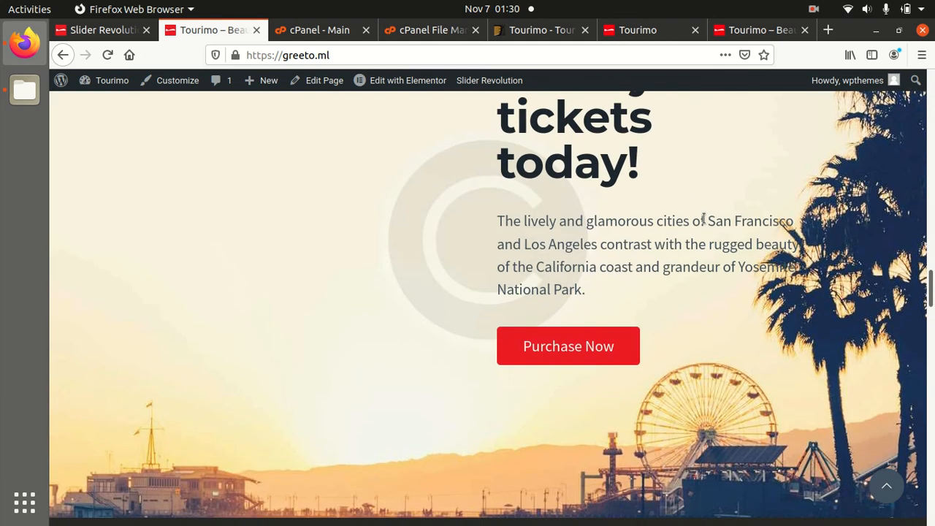
pyautogui.scroll(-15, 569, 236)
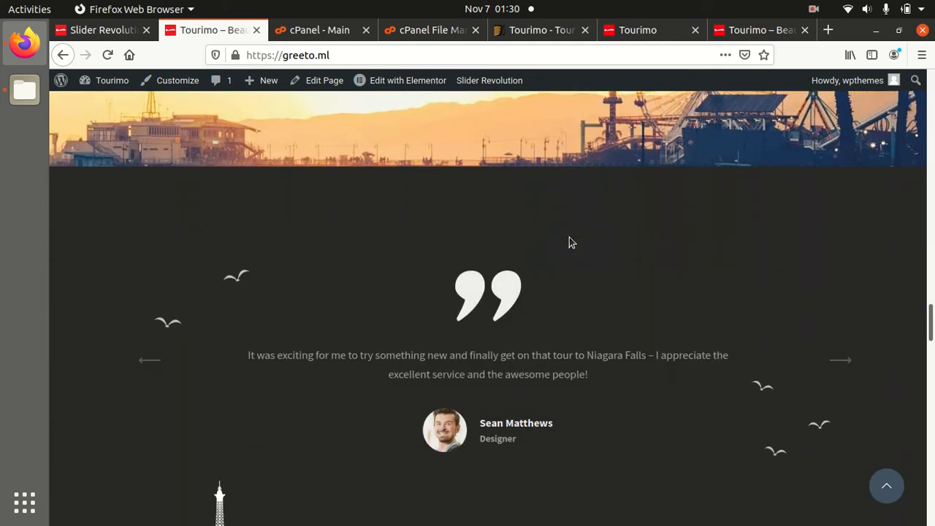
pyautogui.scroll(20, 568, 236)
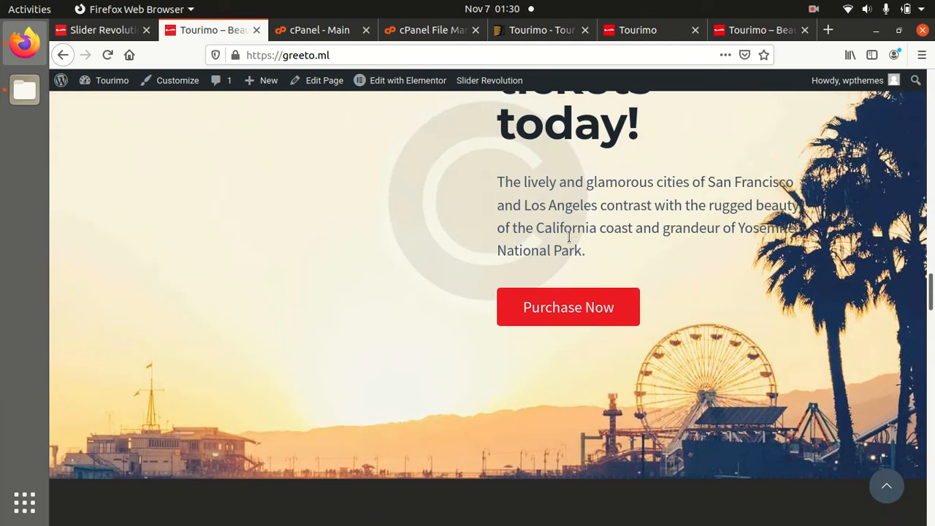
pyautogui.scroll(18, 569, 236)
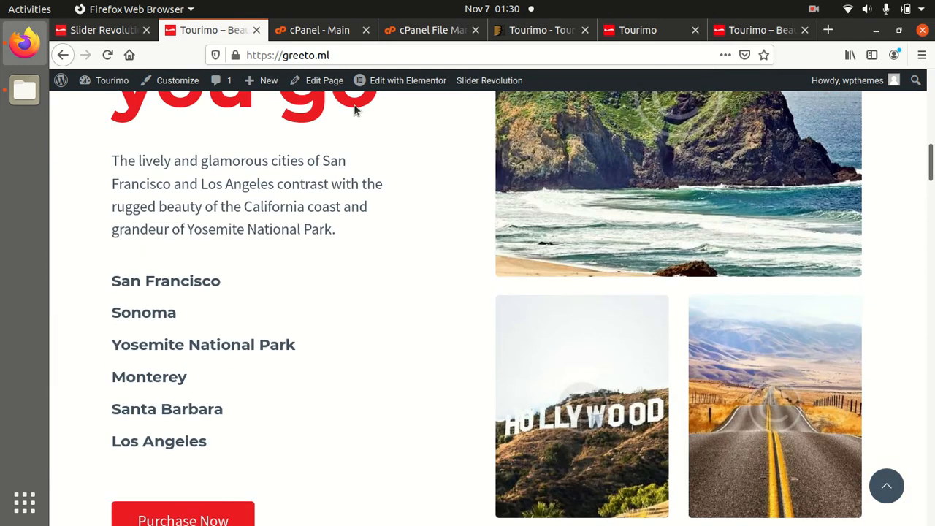
pyautogui.scroll(17, 377, 238)
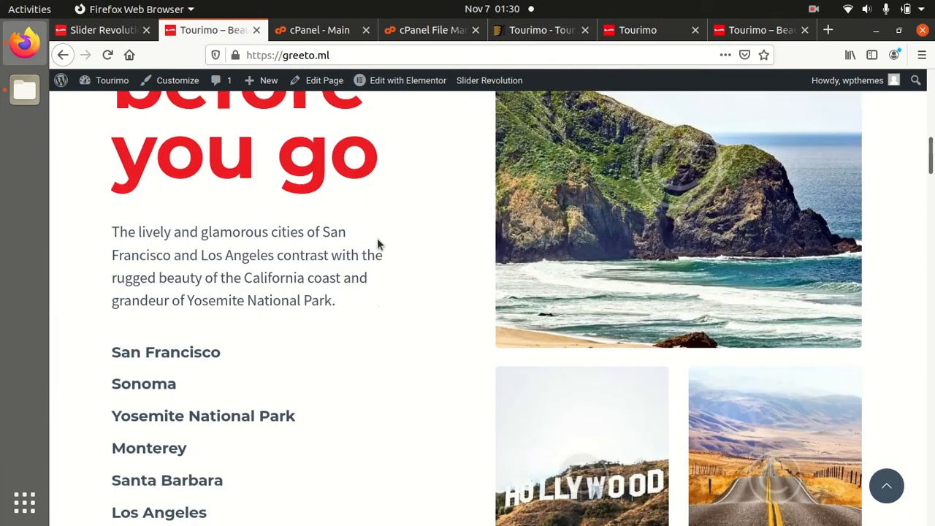
pyautogui.scroll(3, 377, 238)
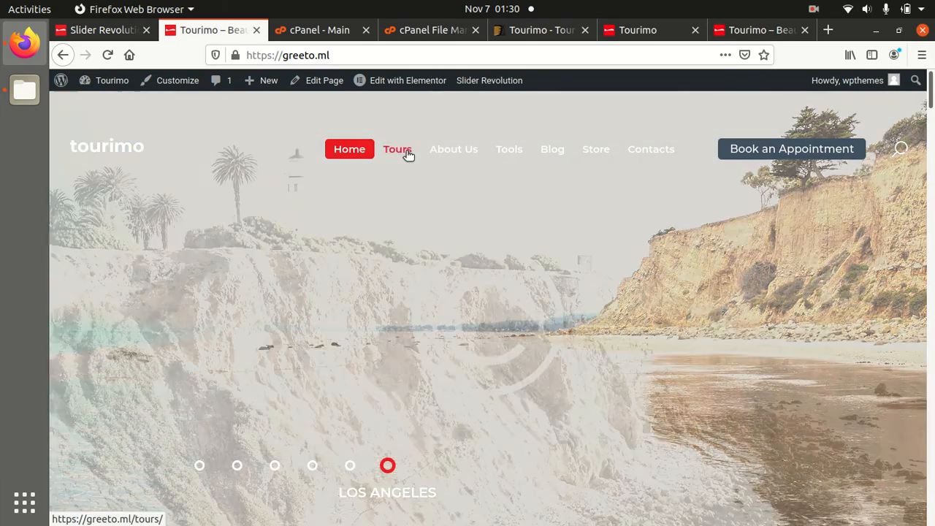
# Open the site's Tours page and look through its content, including the Why tour with us section
pyautogui.click(408, 154)
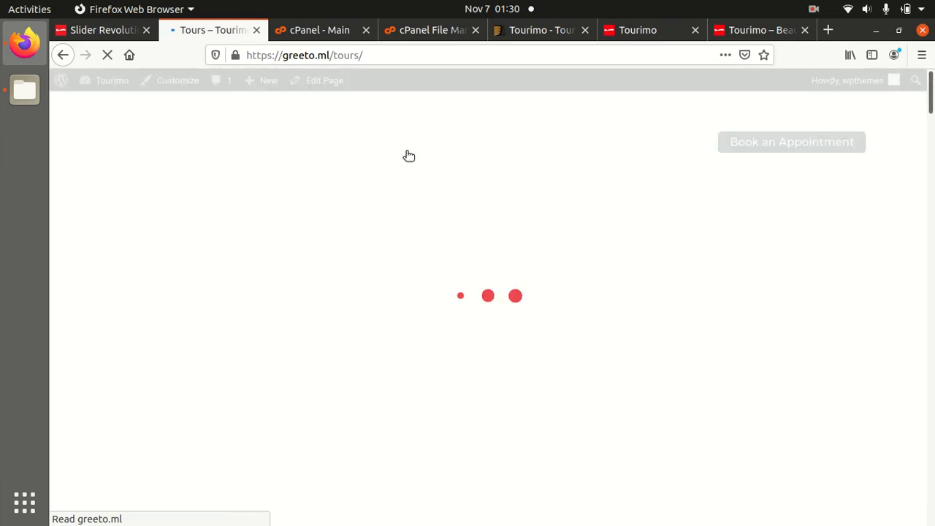
pyautogui.scroll(-5, 394, 274)
pyautogui.scroll(-4, 394, 279)
pyautogui.scroll(7, 395, 278)
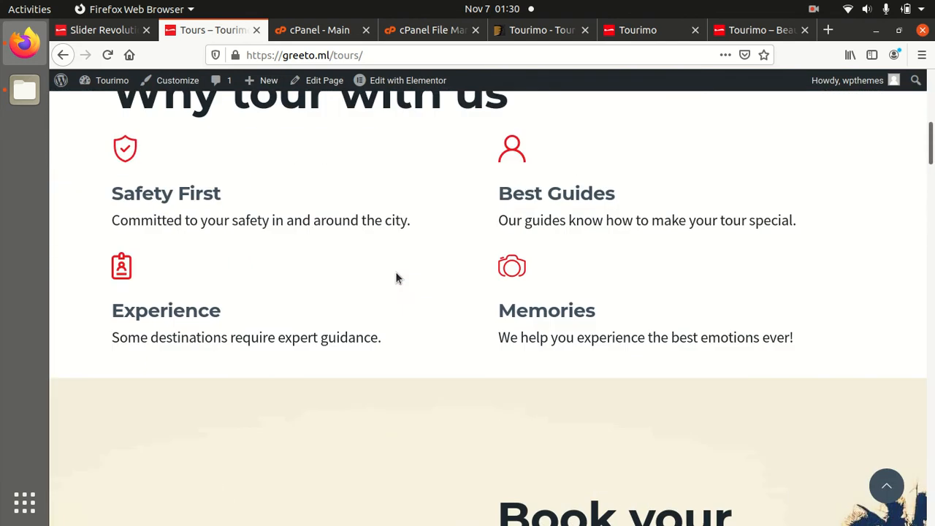
pyautogui.scroll(3, 499, 272)
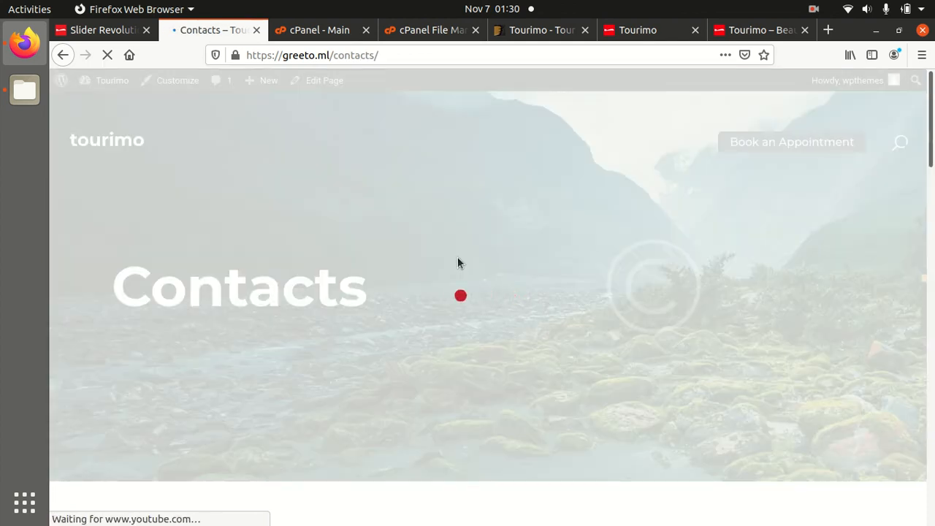
# Look through the Contacts page from its header to the map and the Drop a line form
pyautogui.scroll(-8, 460, 265)
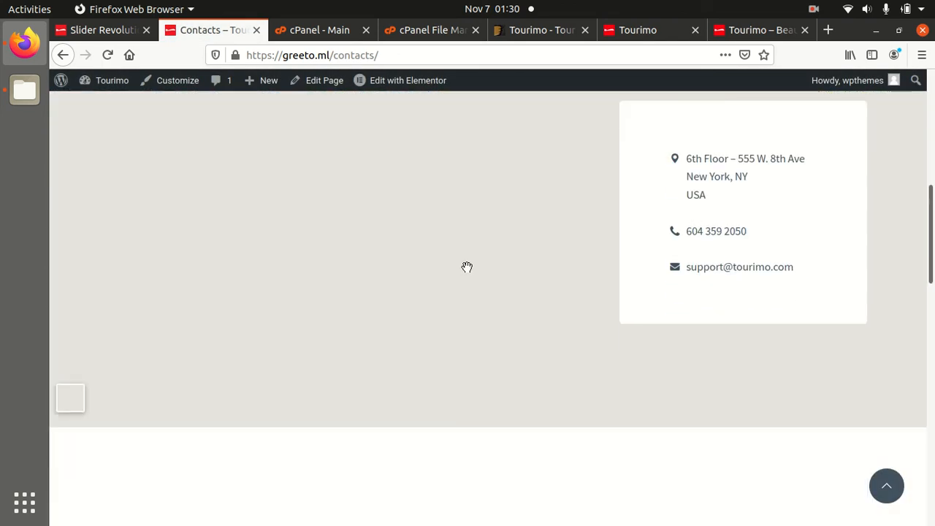
pyautogui.scroll(-4, 466, 266)
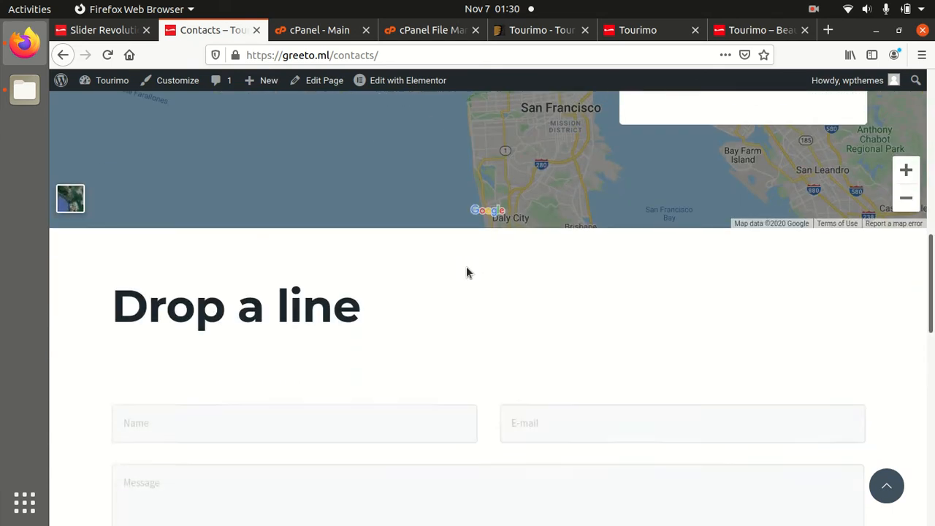
pyautogui.scroll(-2, 445, 278)
pyautogui.scroll(14, 446, 278)
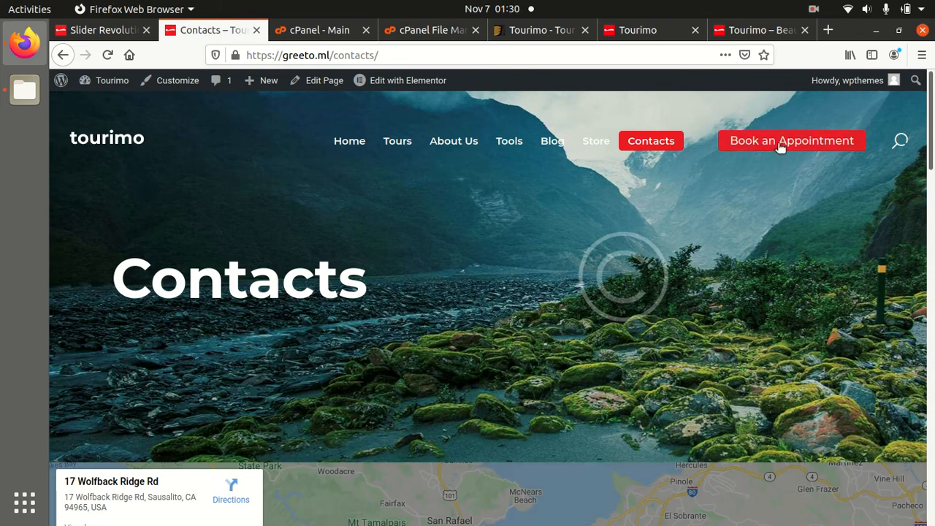
# Open the Book an Appointment page, look it over and return to the site's Home page
pyautogui.click(780, 143)
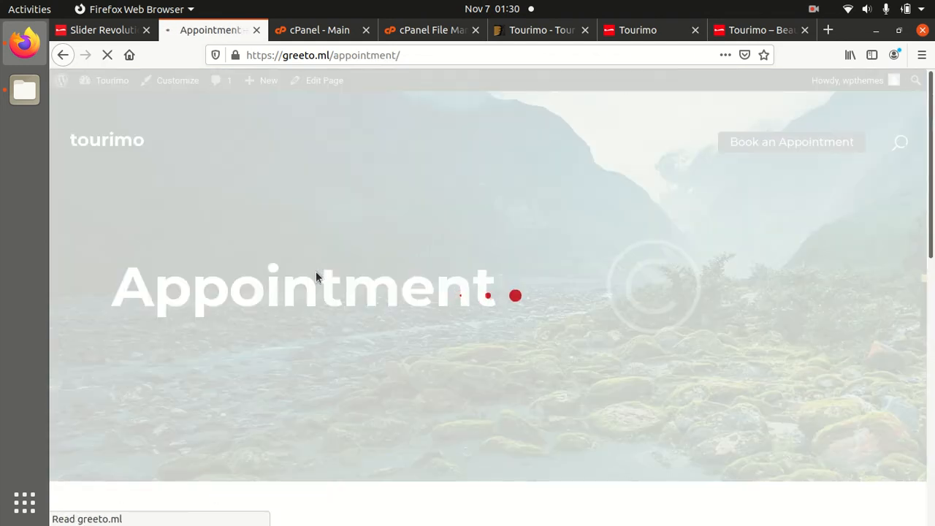
pyautogui.scroll(-5, 436, 298)
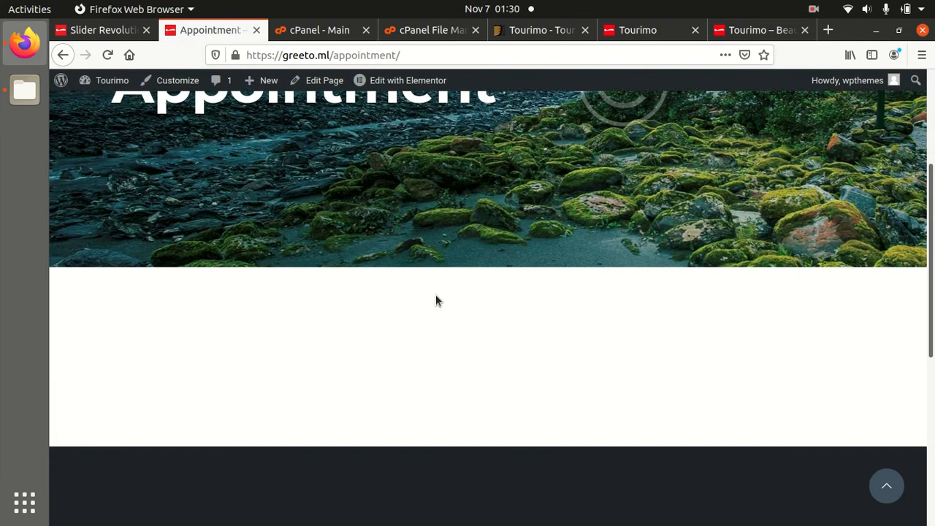
pyautogui.scroll(5, 435, 299)
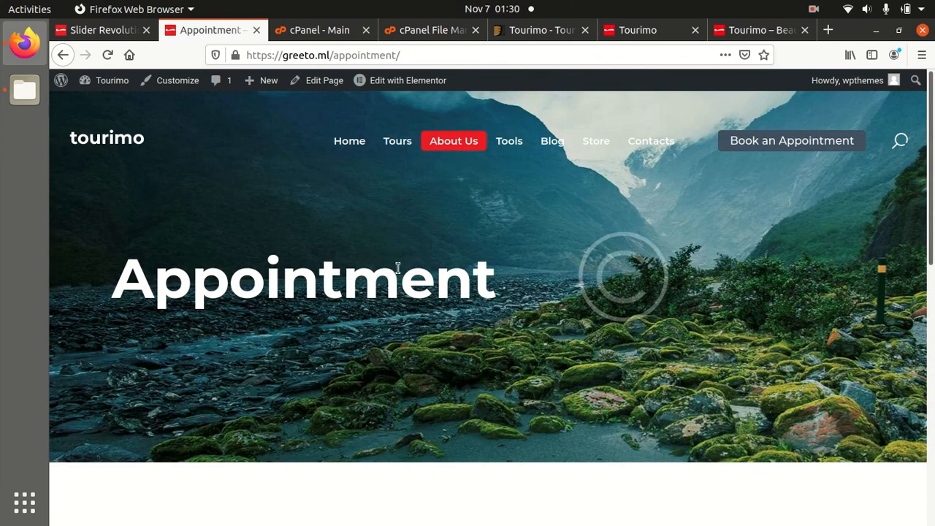
pyautogui.click(353, 145)
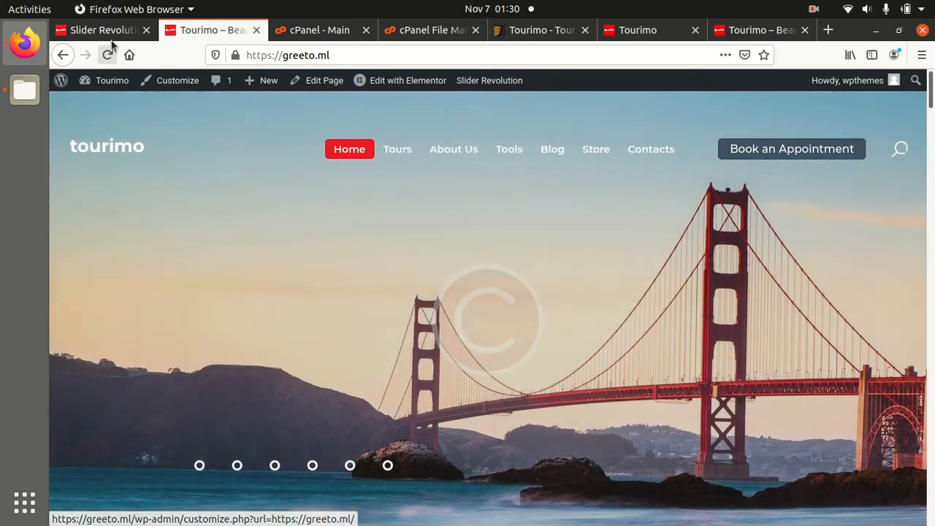
# Return to the WordPress admin and show the Quick Setup section of the Theme Panel
pyautogui.click(108, 32)
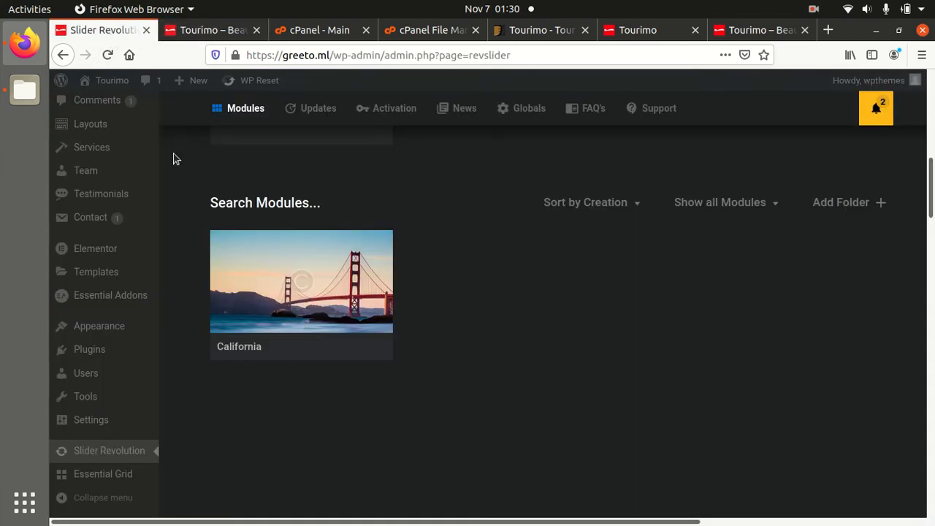
pyautogui.scroll(8, 147, 264)
pyautogui.moveTo(143, 211)
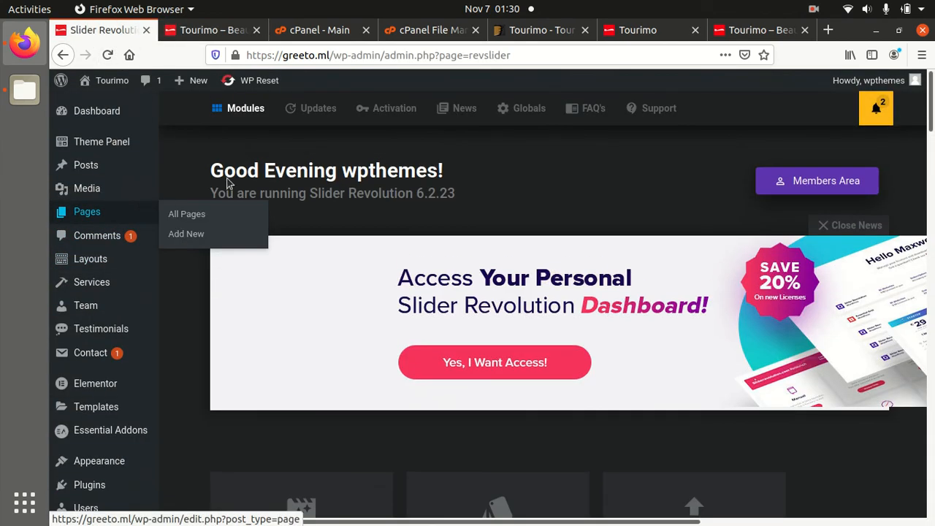
pyautogui.click(118, 145)
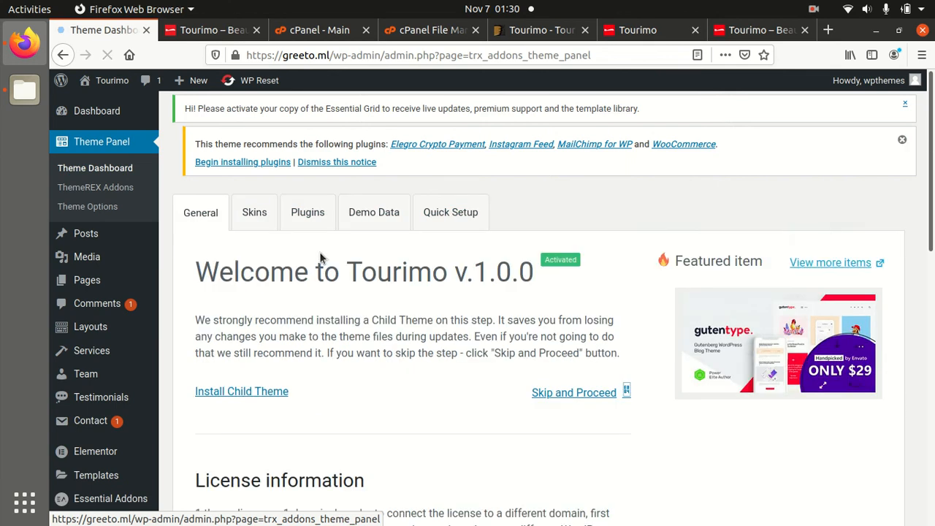
pyautogui.scroll(-2, 319, 256)
pyautogui.scroll(2, 319, 257)
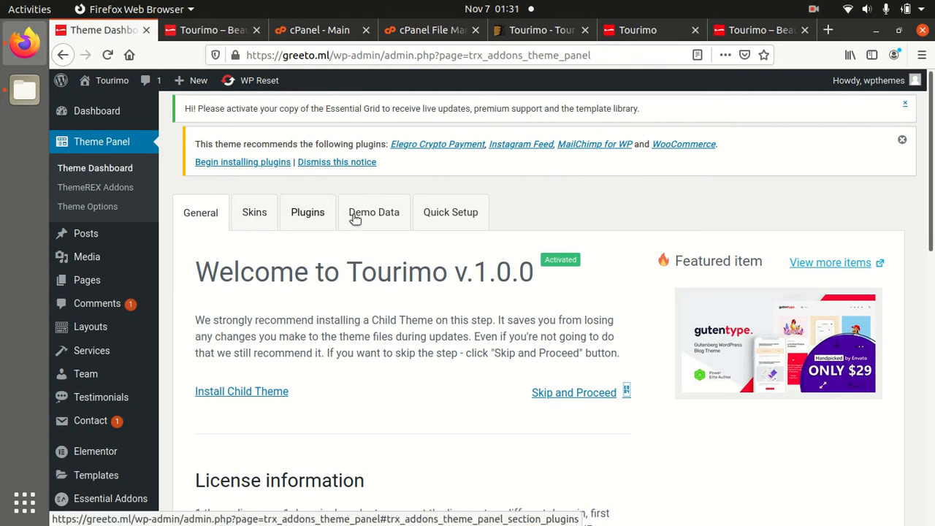
pyautogui.click(436, 217)
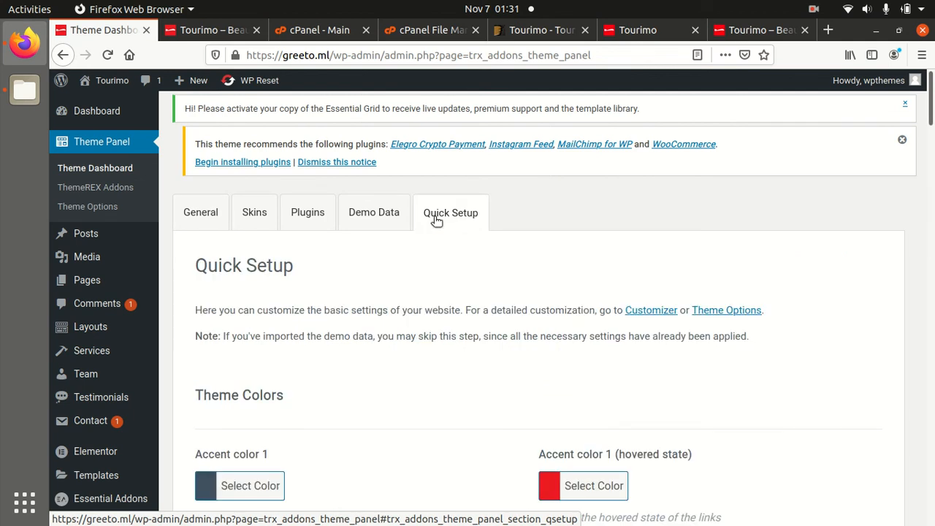
# Open the Theme Options and look through the Logo & Site Identity settings
pyautogui.click(106, 210)
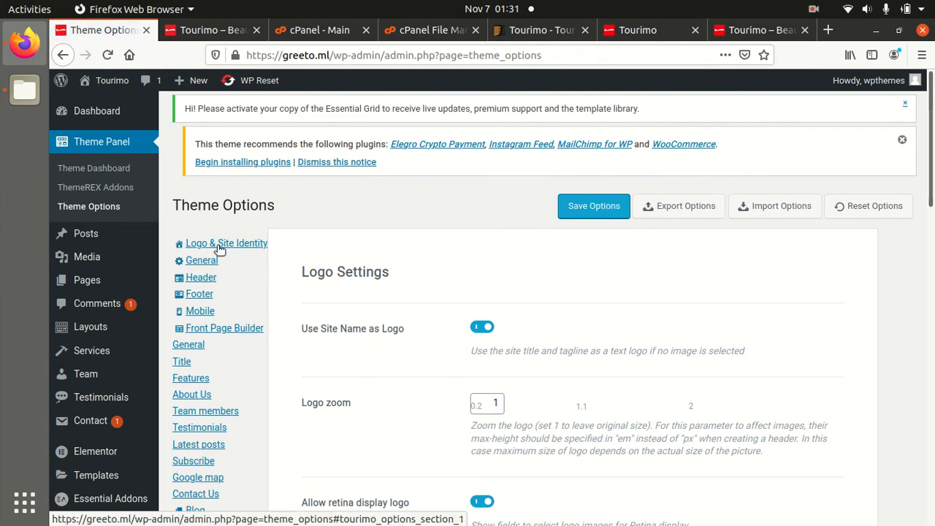
pyautogui.click(220, 245)
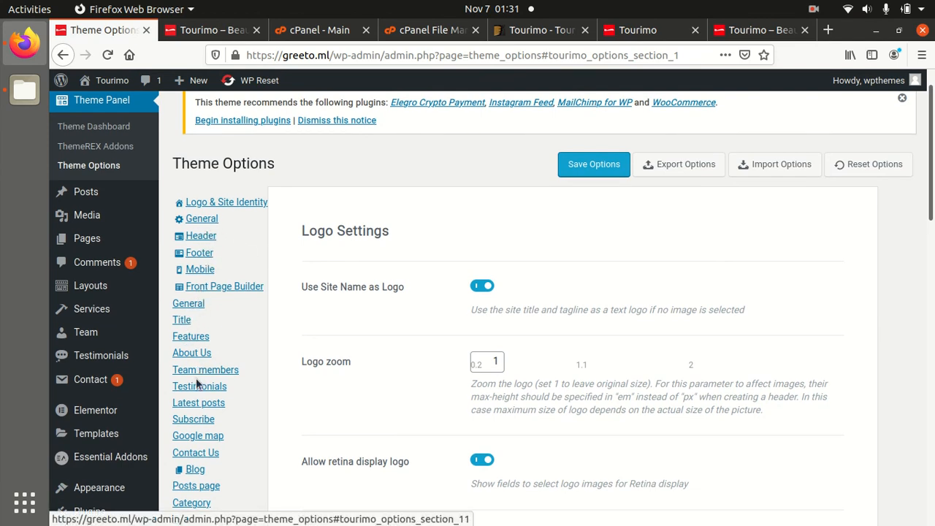
pyautogui.scroll(-10, 197, 407)
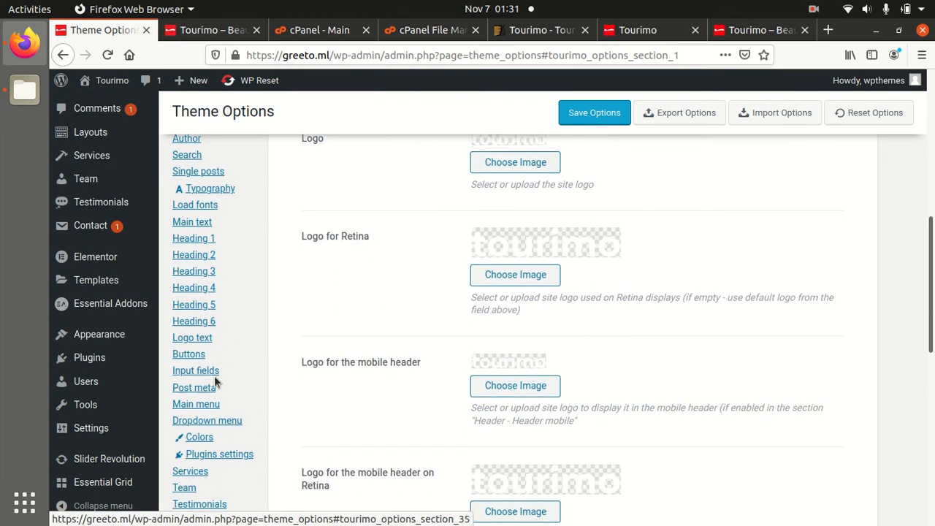
pyautogui.scroll(-5, 490, 320)
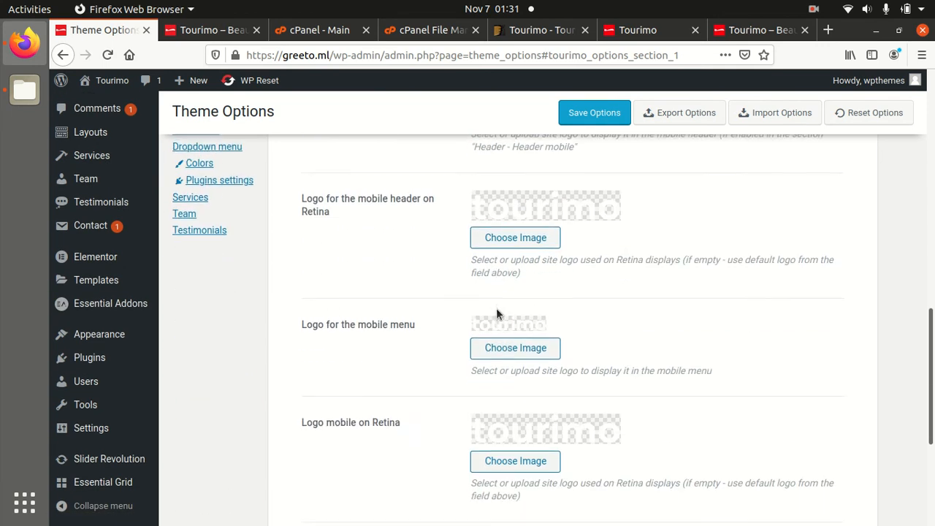
pyautogui.scroll(4, 495, 318)
pyautogui.scroll(3, 417, 305)
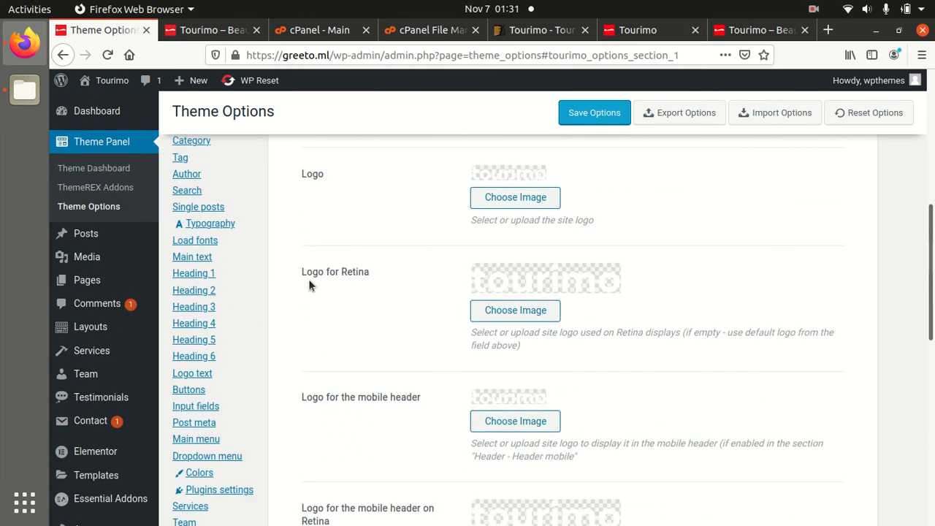
# Go through the Theme Options section links for Main text, Heading 1 to Heading 3 and the Front Page Builder's General section
pyautogui.click(205, 260)
pyautogui.click(205, 273)
pyautogui.click(197, 292)
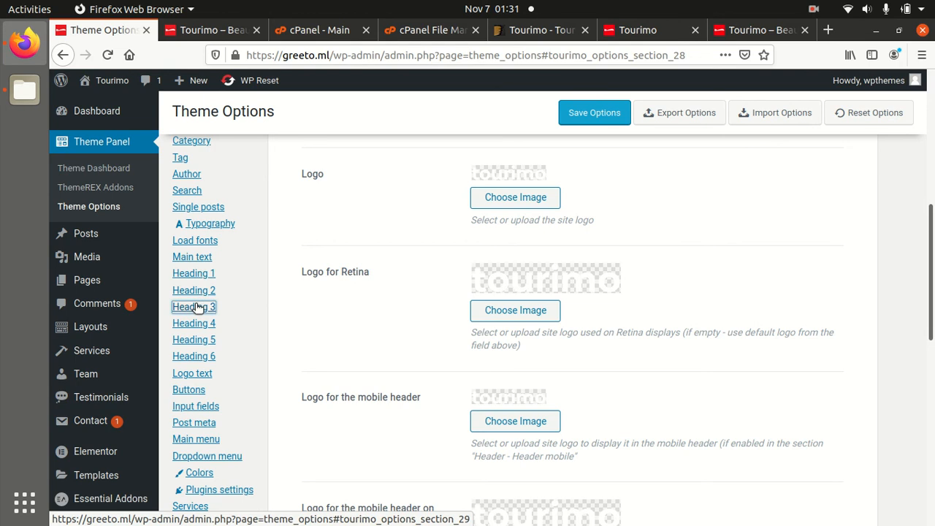
pyautogui.click(197, 307)
pyautogui.scroll(8, 419, 289)
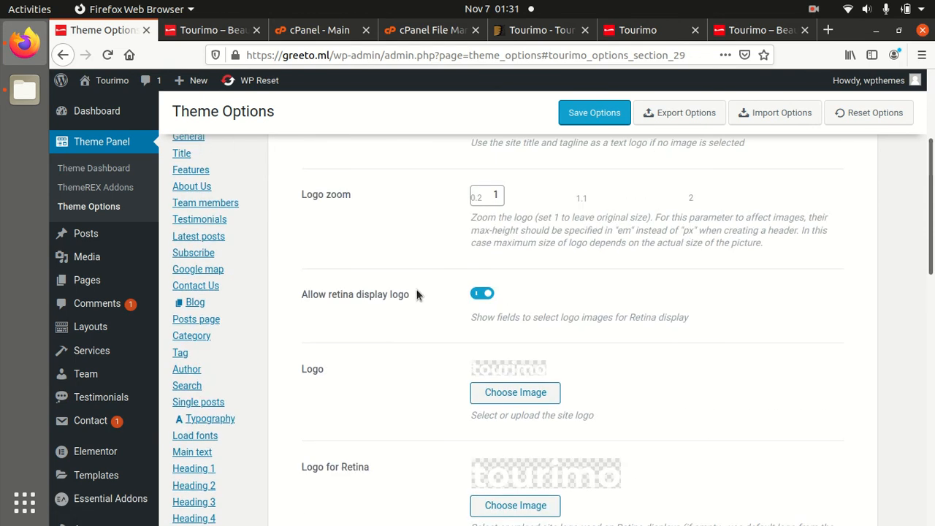
pyautogui.click(190, 346)
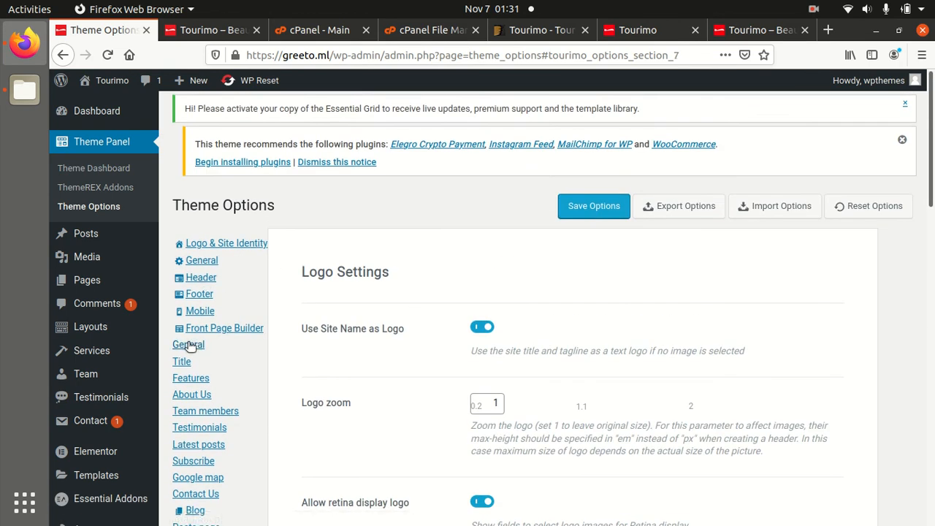
# Open the WordPress Dashboard, then switch to the homepage and review it from the slider to Tour highlights
pyautogui.click(113, 113)
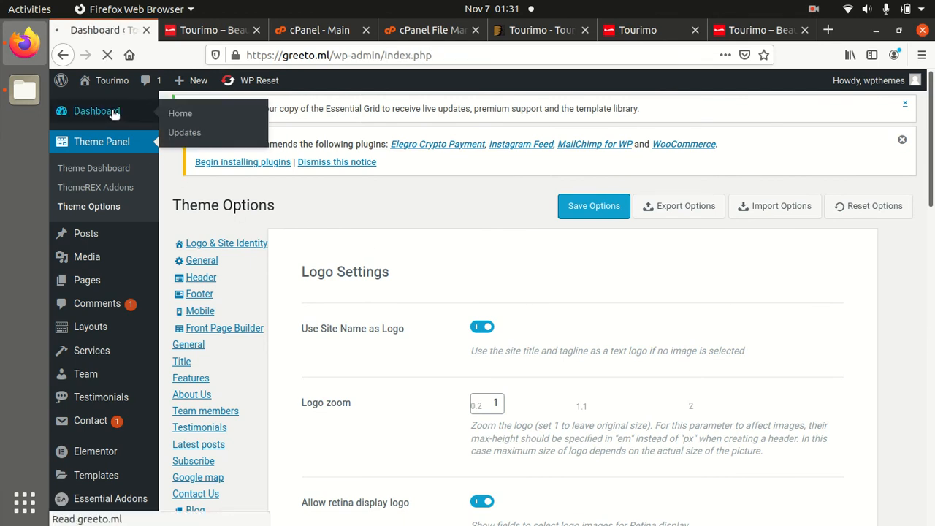
pyautogui.click(208, 29)
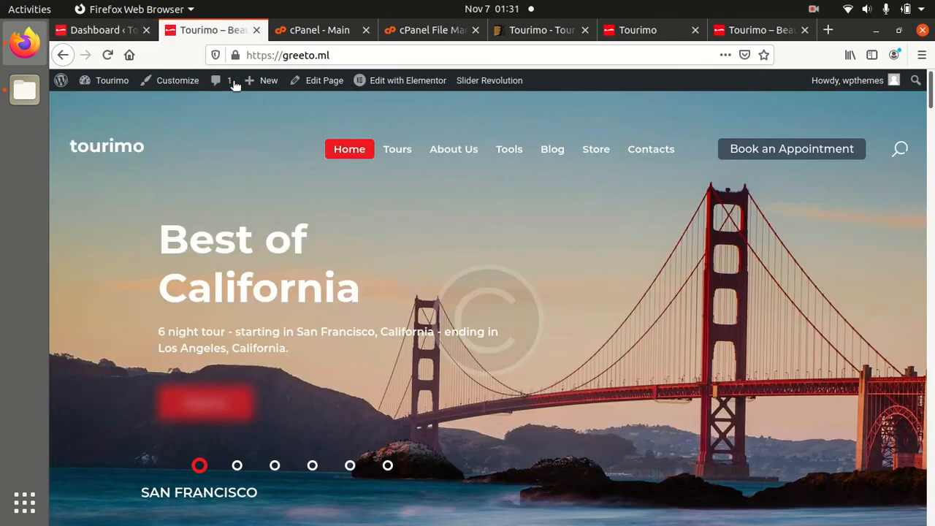
pyautogui.scroll(-5, 461, 271)
pyautogui.scroll(-10, 462, 277)
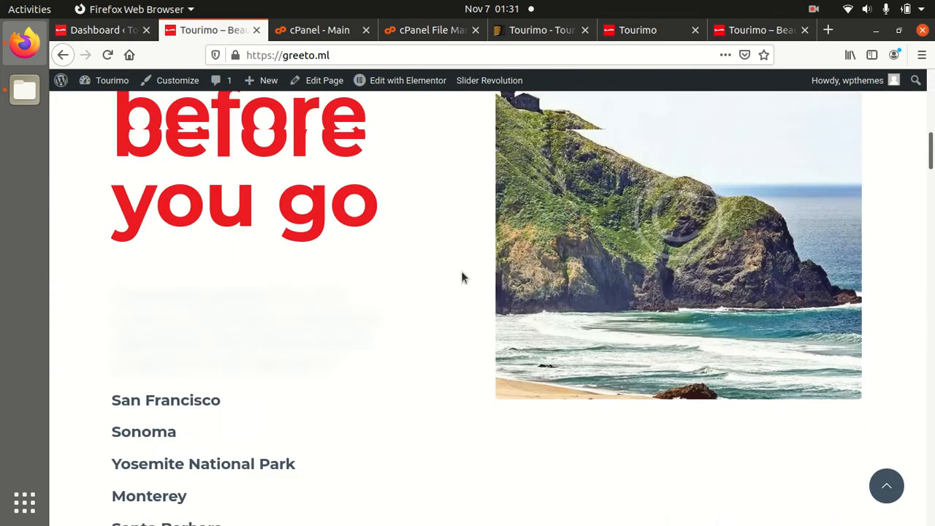
pyautogui.scroll(-3, 462, 277)
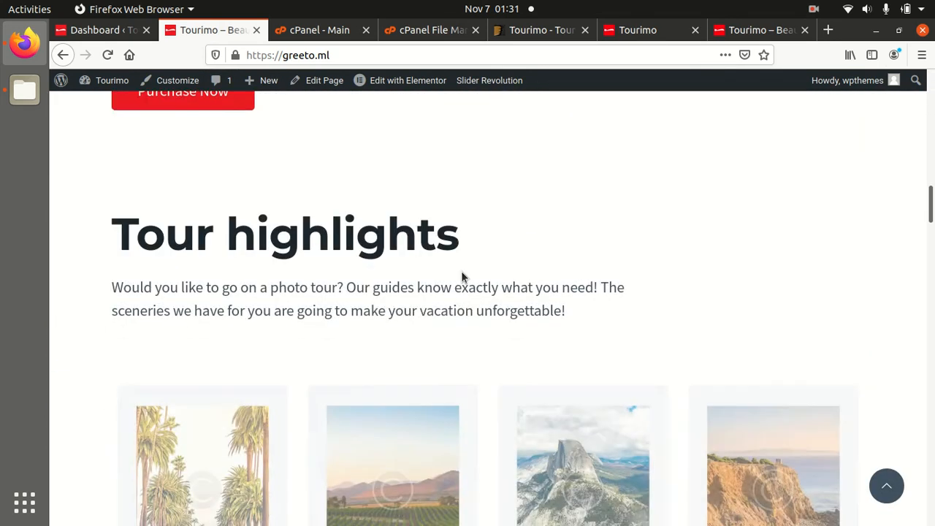
pyautogui.scroll(1, 338, 170)
pyautogui.scroll(12, 337, 169)
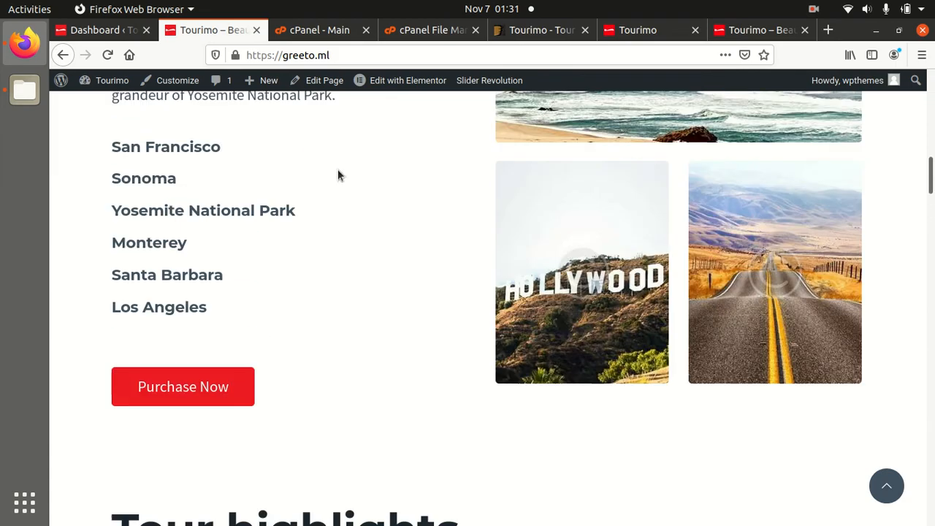
pyautogui.scroll(5, 337, 169)
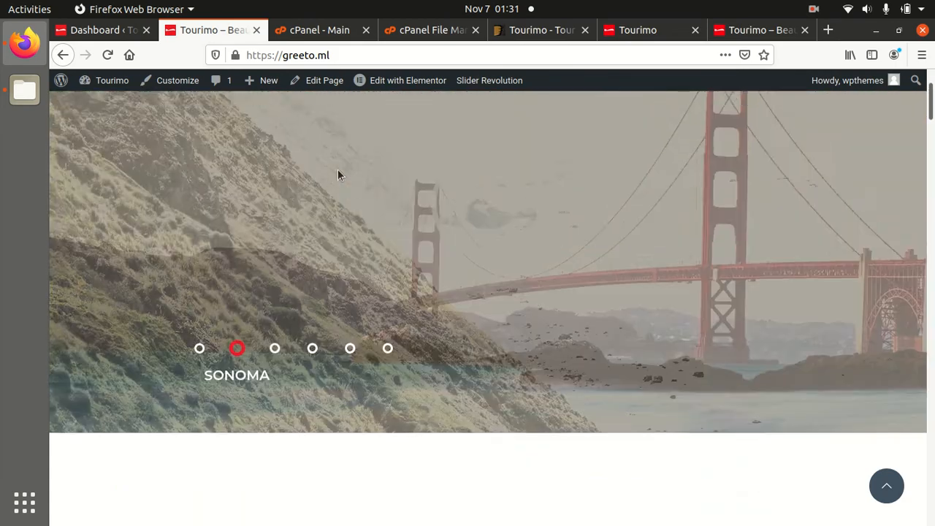